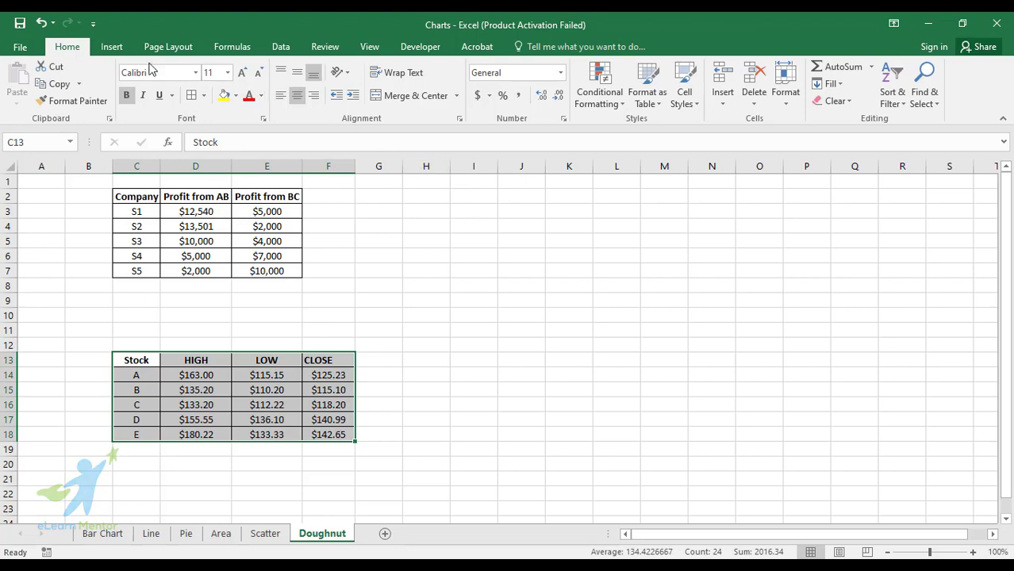
Step: Browse the waterfall and stock chart types without inserting one, and switch to the Area worksheet
left_click(111, 47)
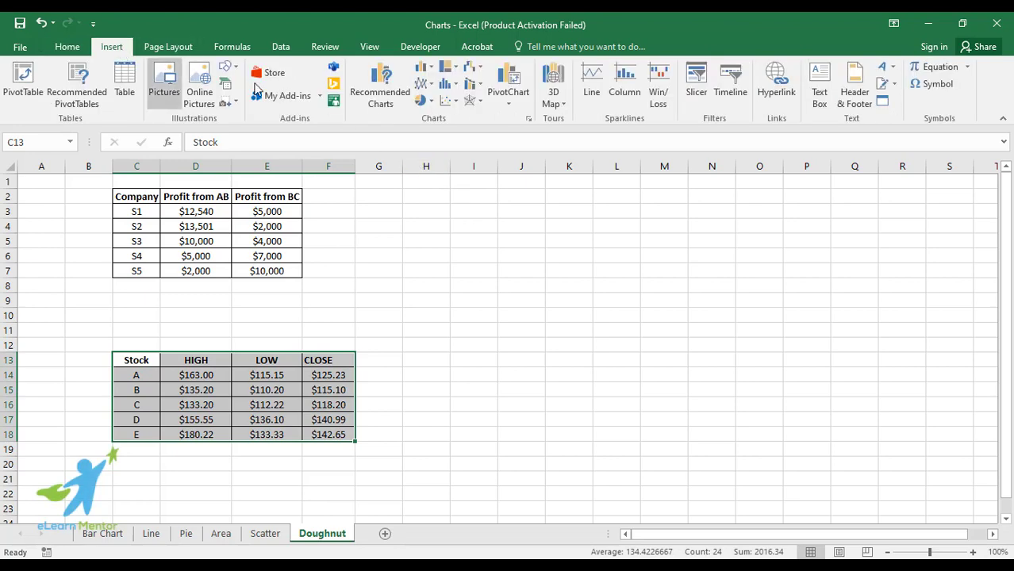
left_click(474, 68)
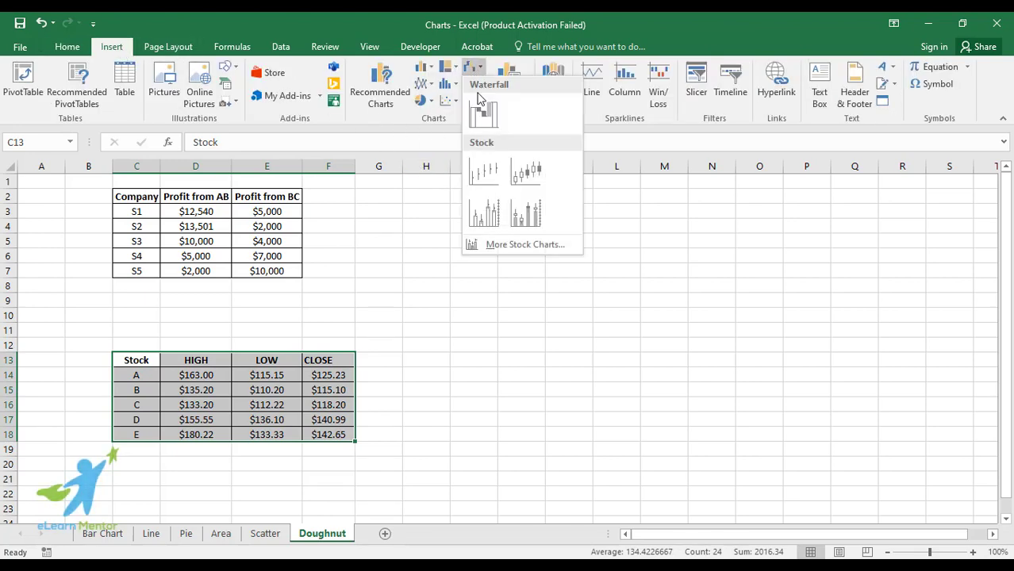
left_click(336, 300)
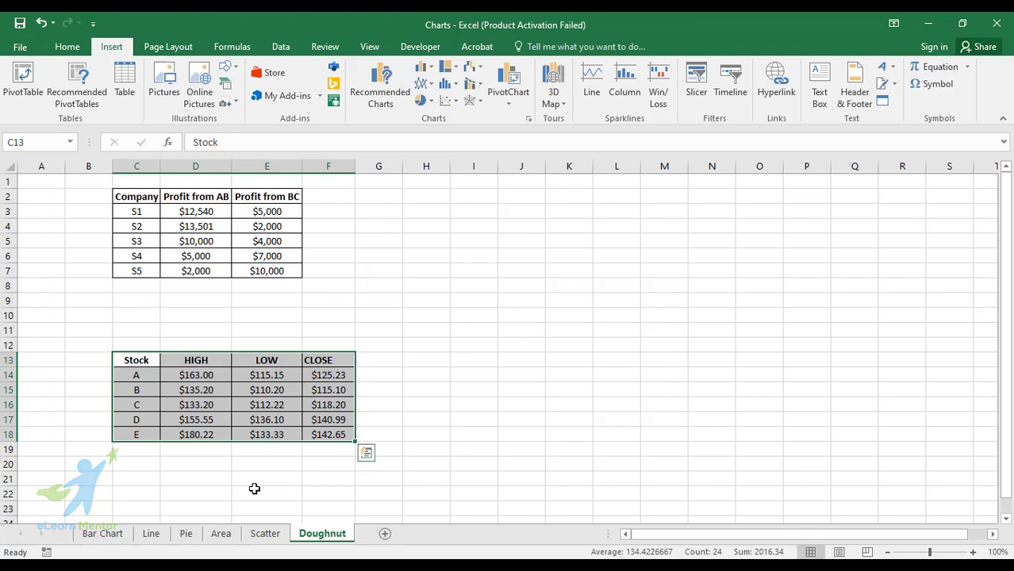
left_click(220, 533)
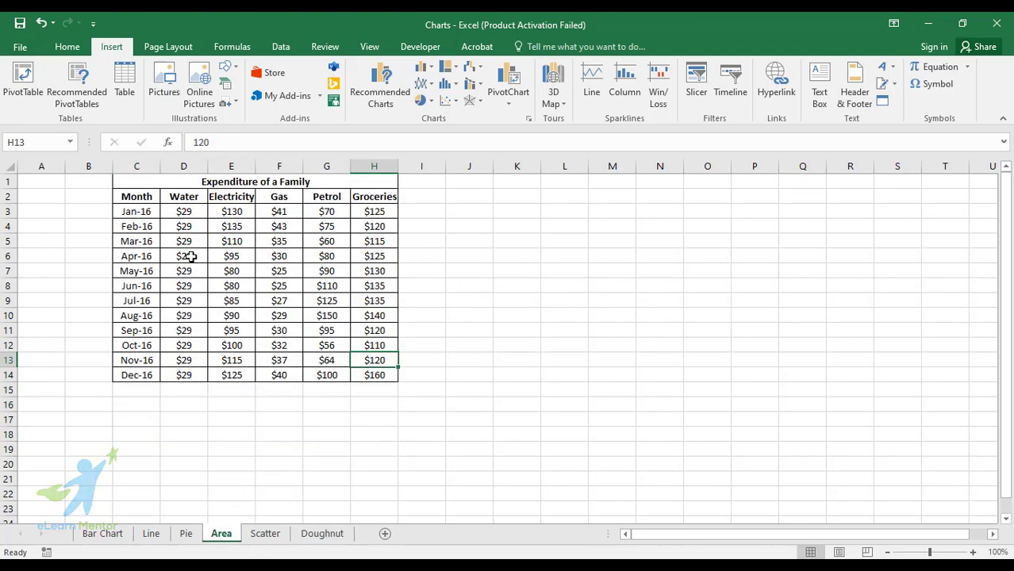
Step: Insert a basic 2-D area chart from the expenditure data in C2:H14 and move it beside the table
left_click_drag(139, 196, 382, 381)
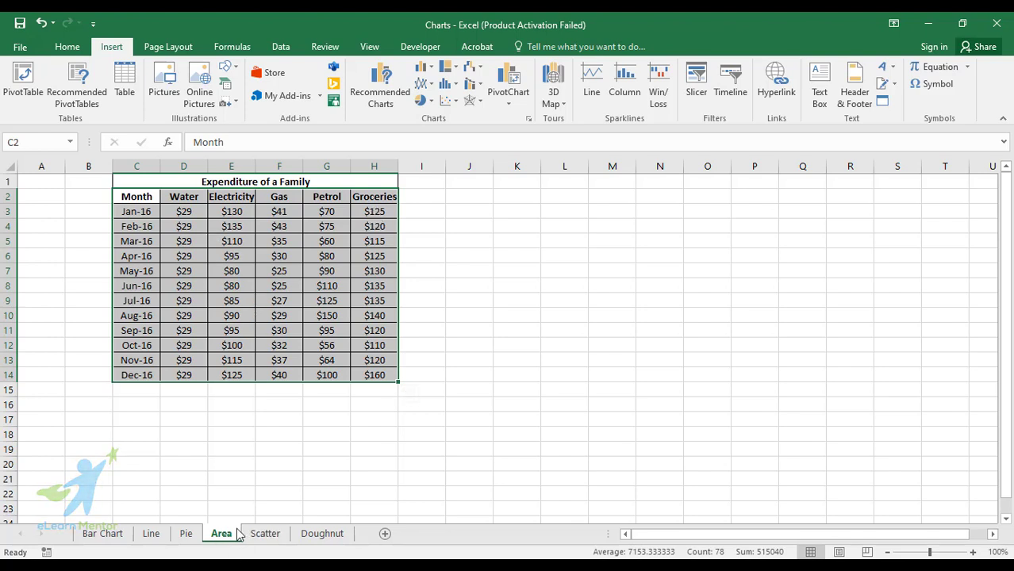
left_click(433, 85)
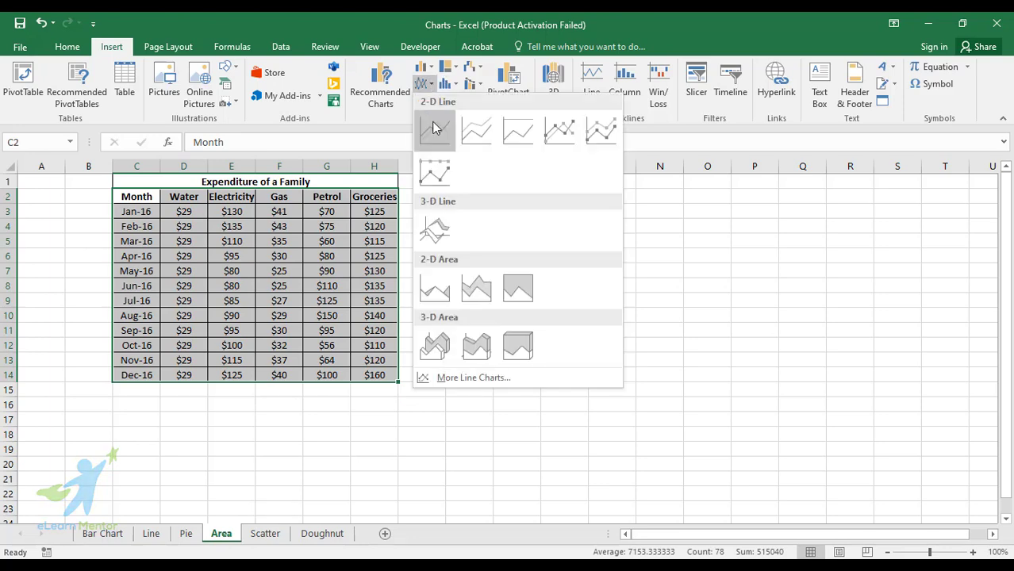
left_click(449, 302)
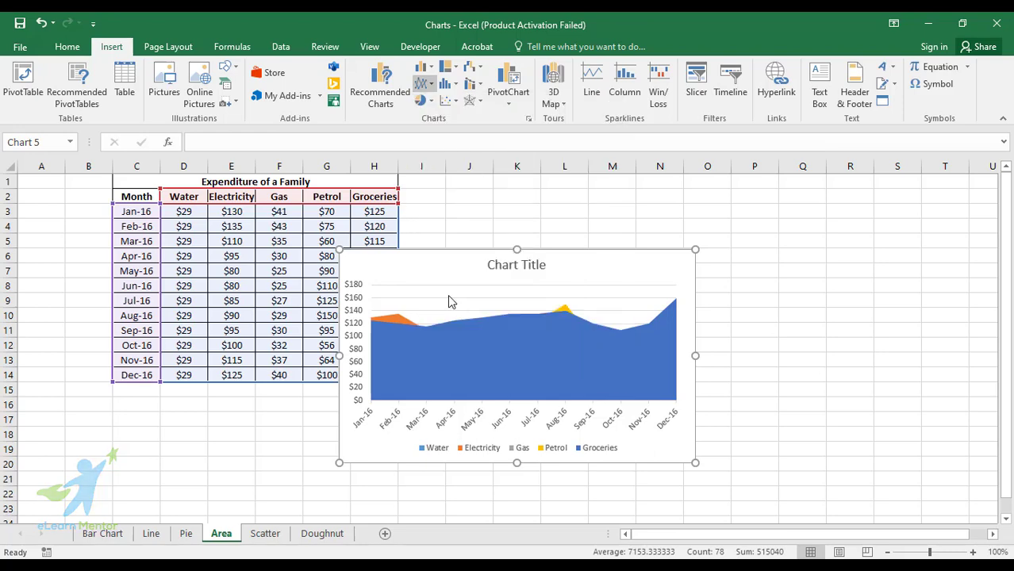
left_click_drag(479, 264, 639, 218)
left_click(67, 47)
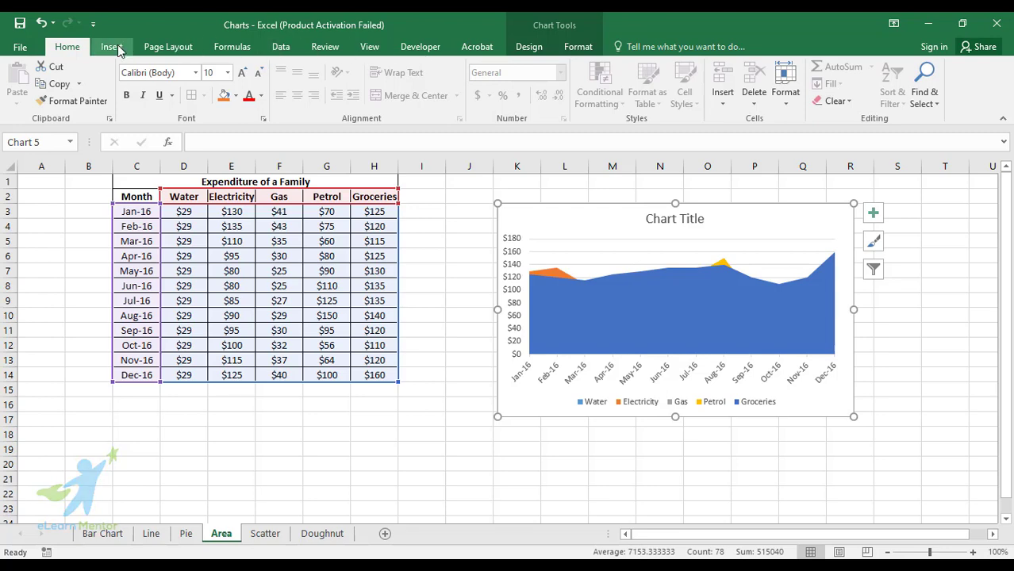
left_click(439, 326)
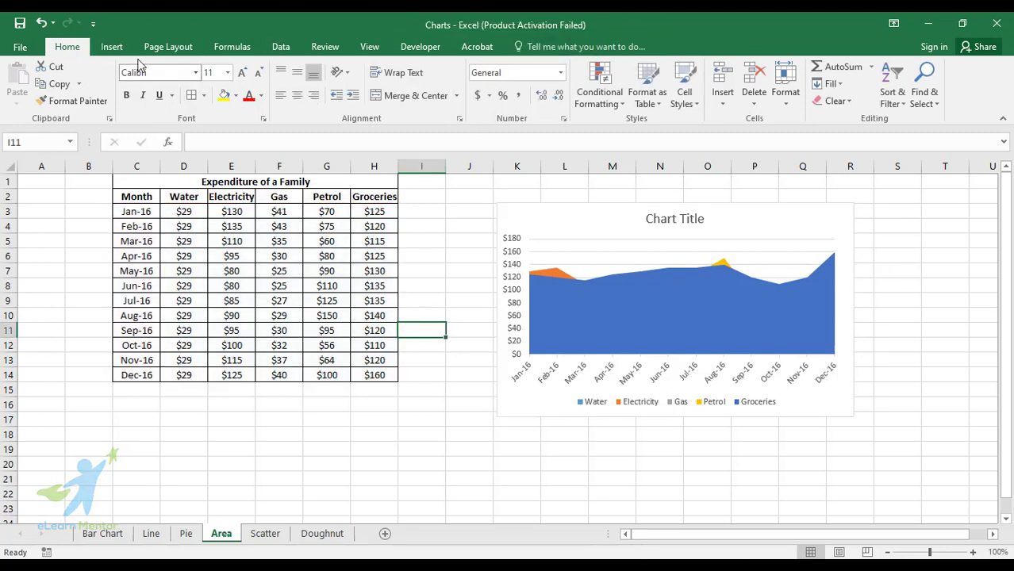
Step: Preview the 2-D area chart type again without inserting it, and shift the existing area chart slightly closer to the table
left_click(112, 47)
left_click(423, 83)
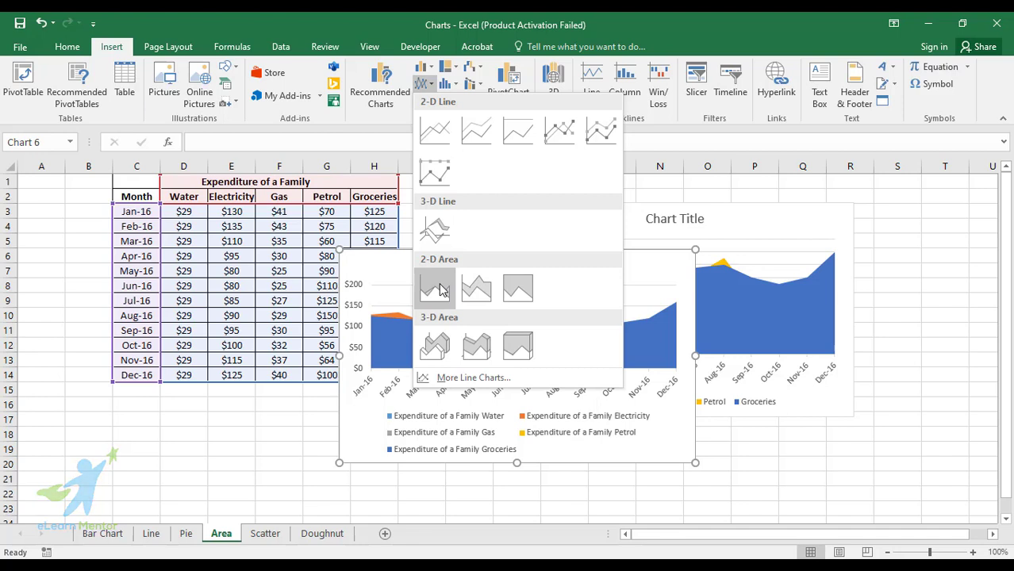
left_click(775, 230)
left_click(760, 225)
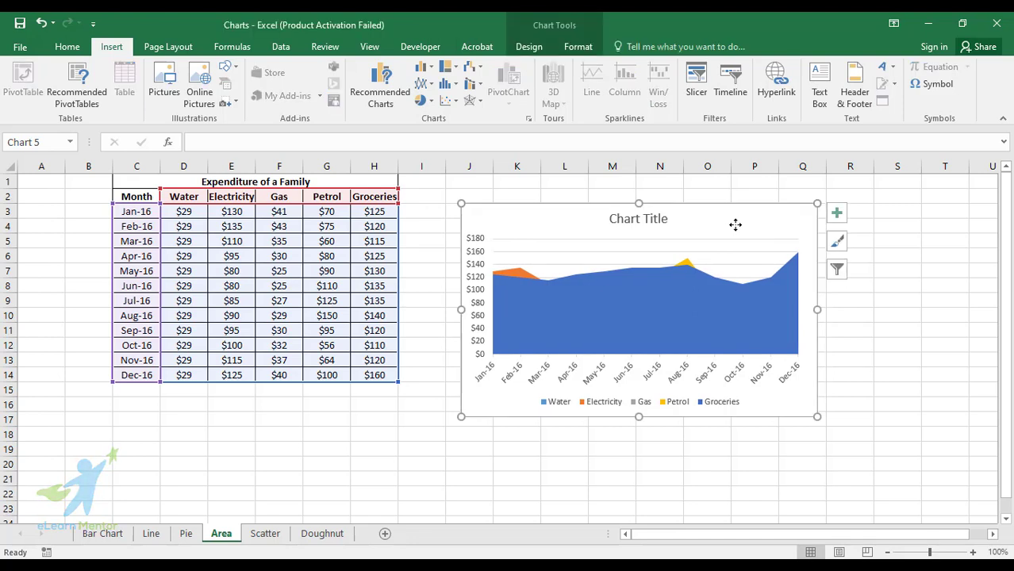
Step: Examine how the Groceries, Electricity and Petrol series overlap in the area chart by selecting each one
left_click(612, 351)
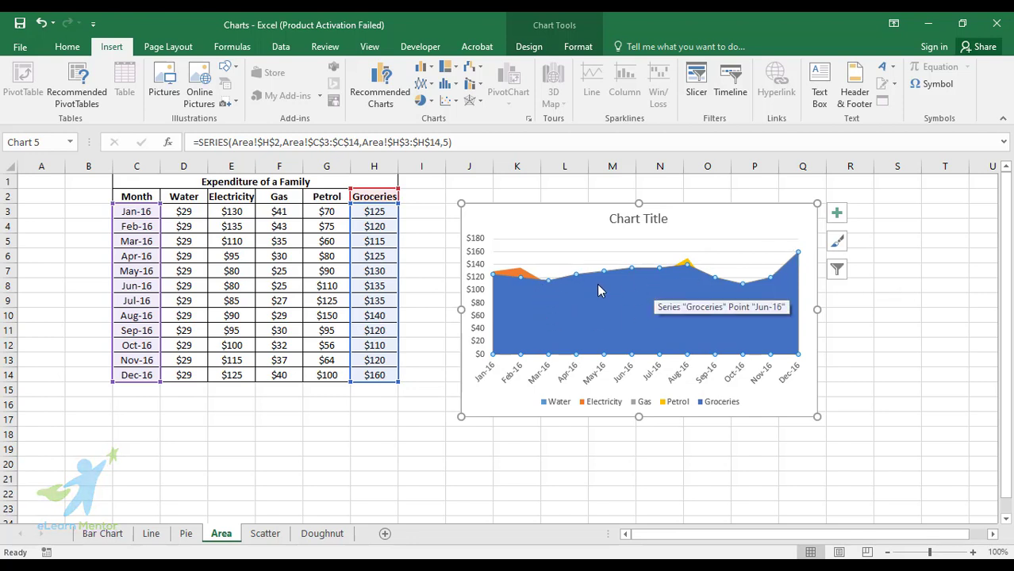
left_click(528, 275)
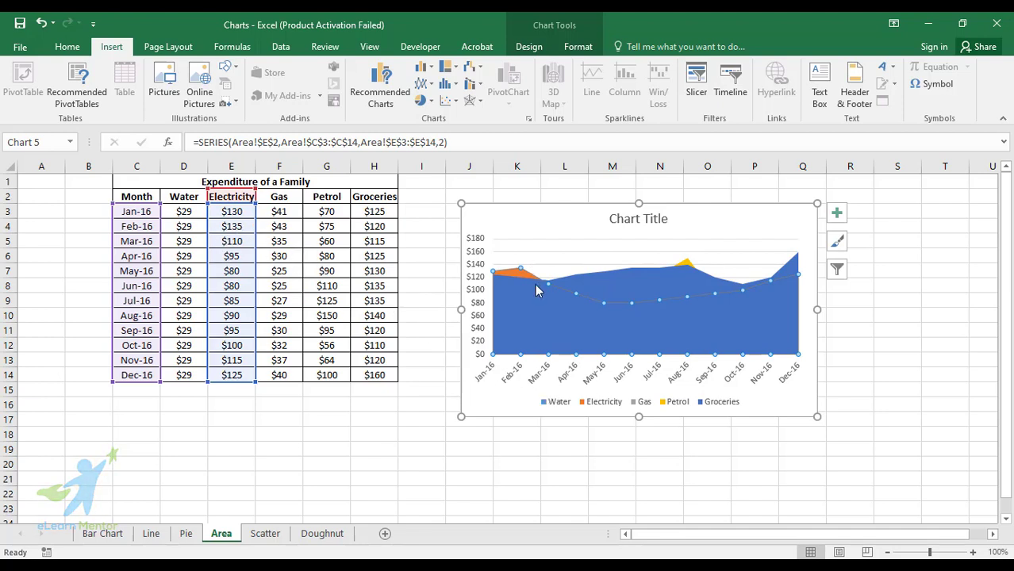
left_click(554, 321)
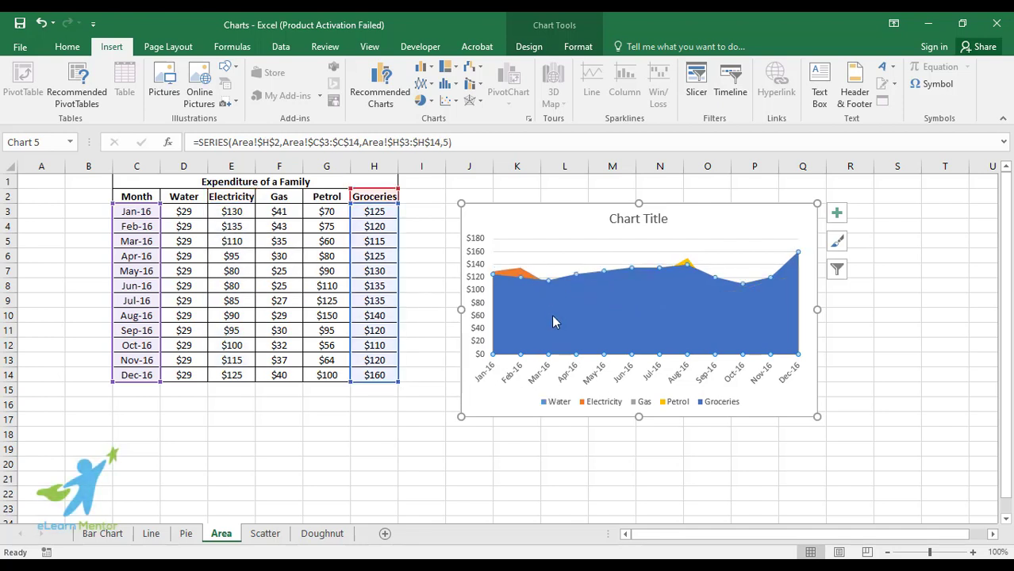
left_click(686, 261)
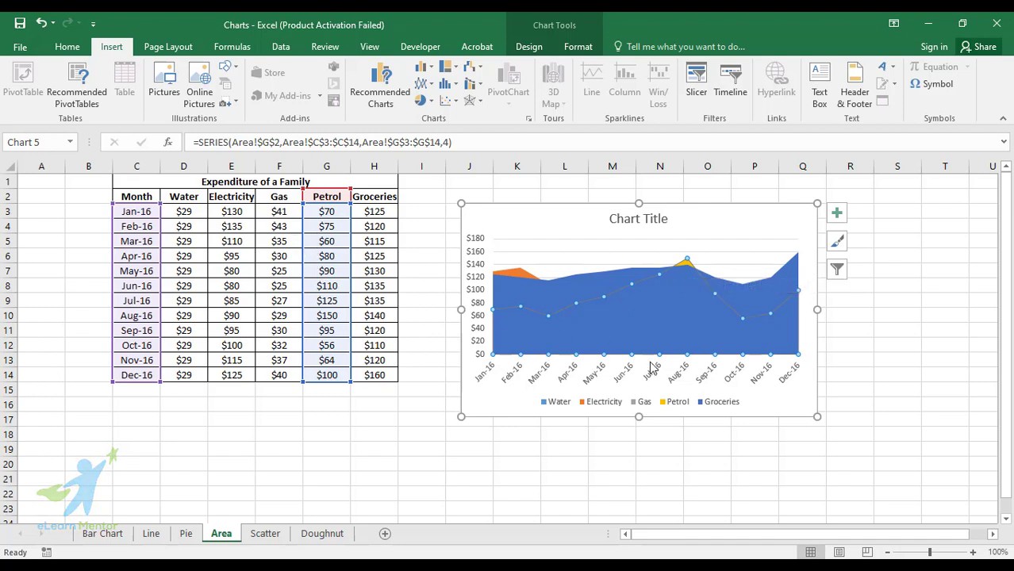
left_click(641, 312)
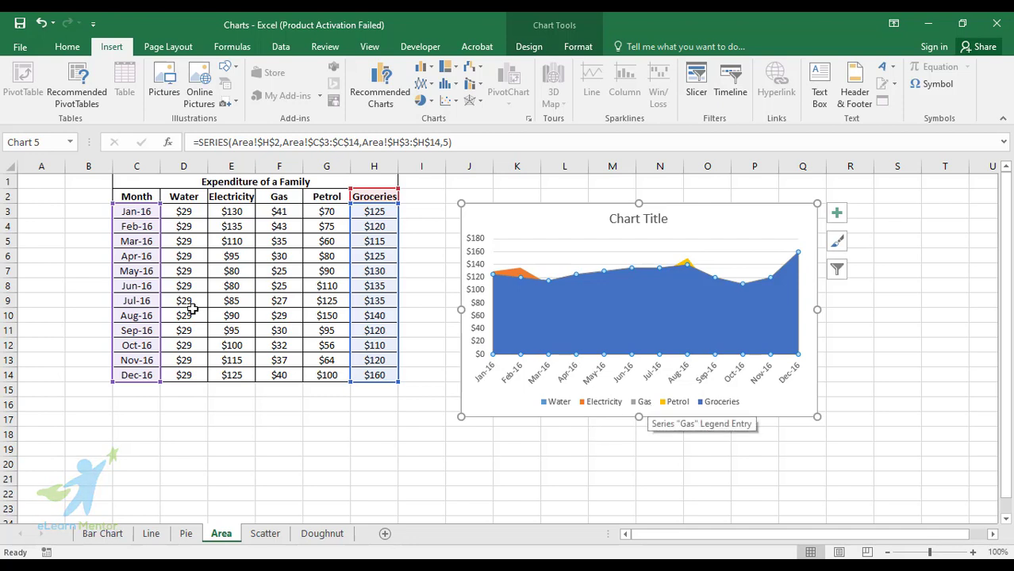
Step: Replace the area chart with a 2-D Stacked Area chart of the expenditure table, enlarged and placed beside the data
left_click(758, 227)
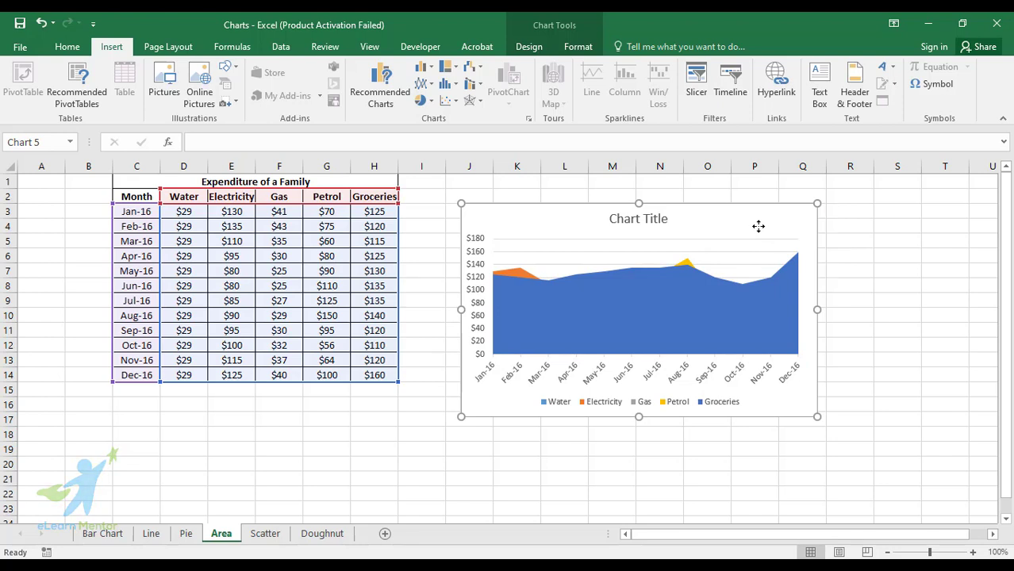
key("Delete")
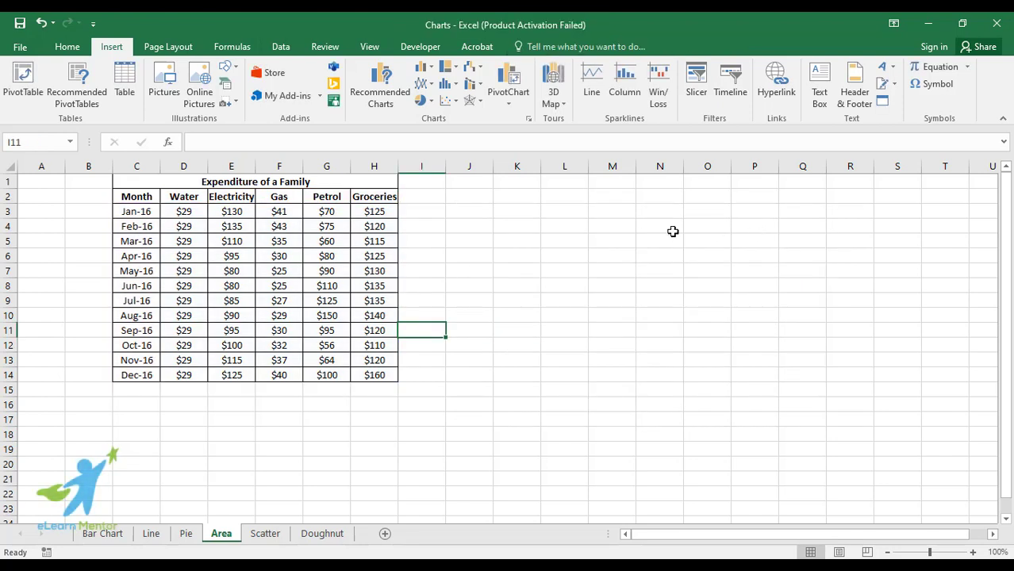
left_click(421, 84)
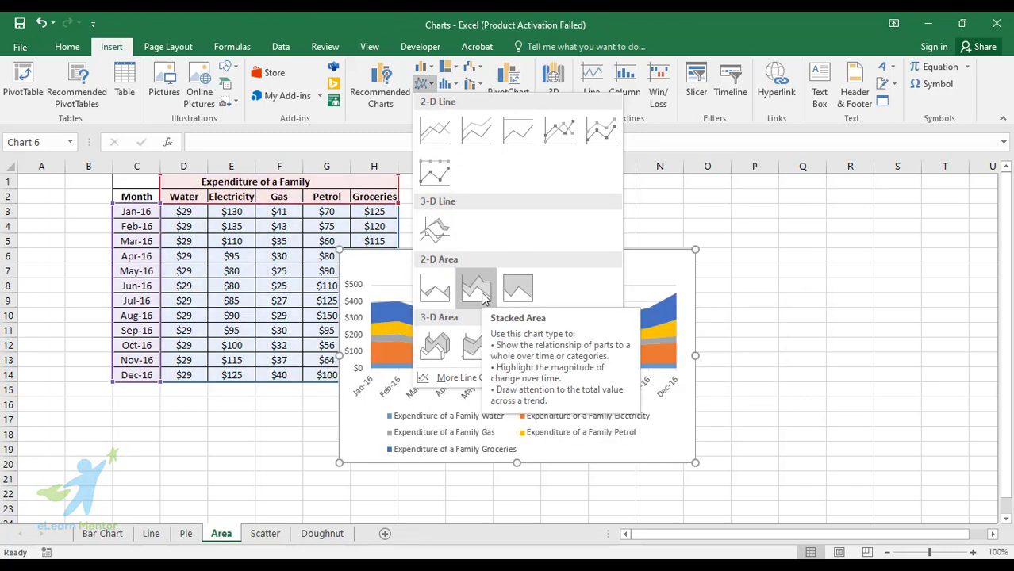
left_click(479, 292)
left_click_drag(577, 272, 766, 243)
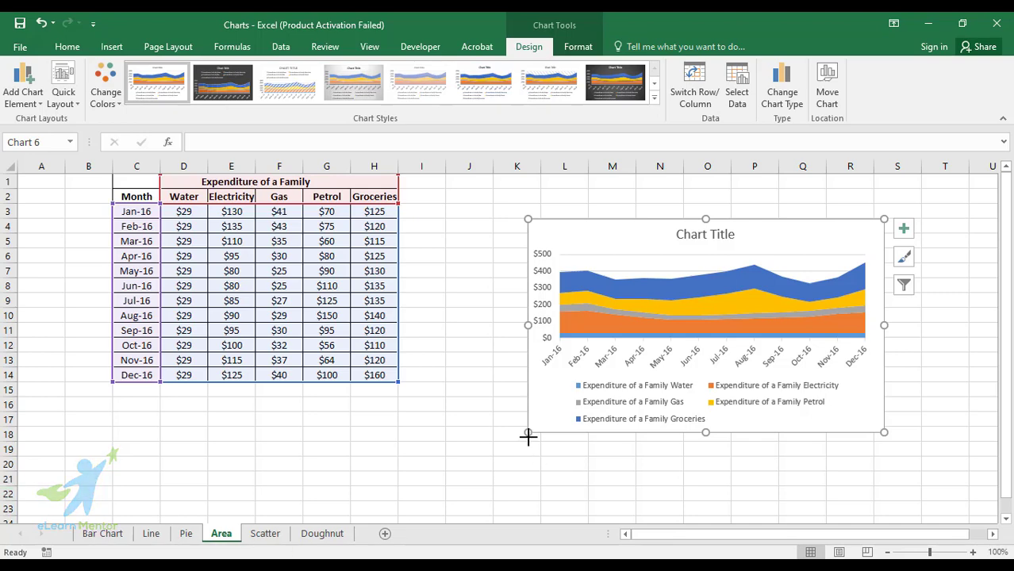
left_click_drag(528, 433, 428, 491)
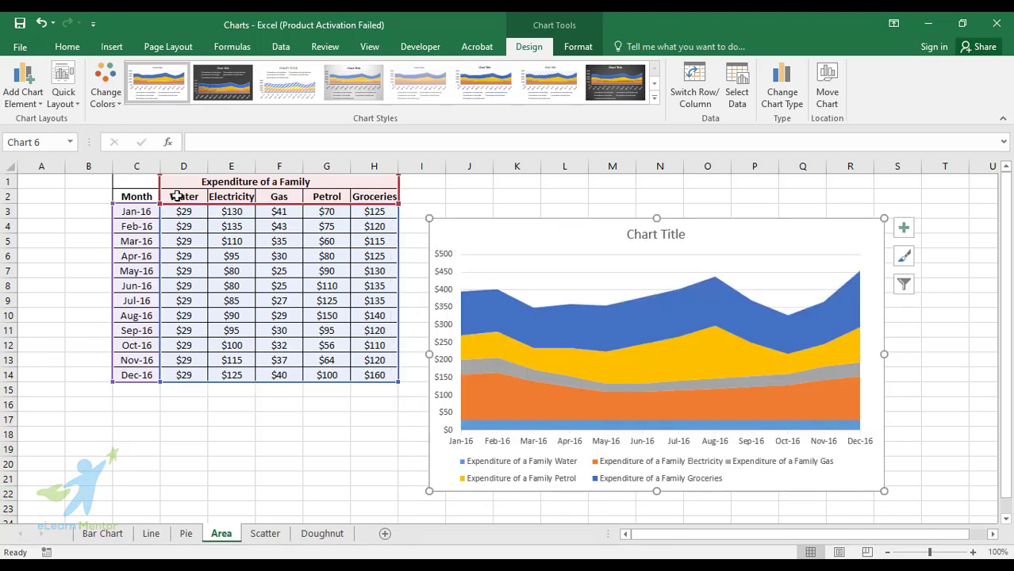
Step: Examine the stacked series and legend against the table, selecting the Water, Electricity, Petrol and Groceries areas in turn
left_click(584, 429)
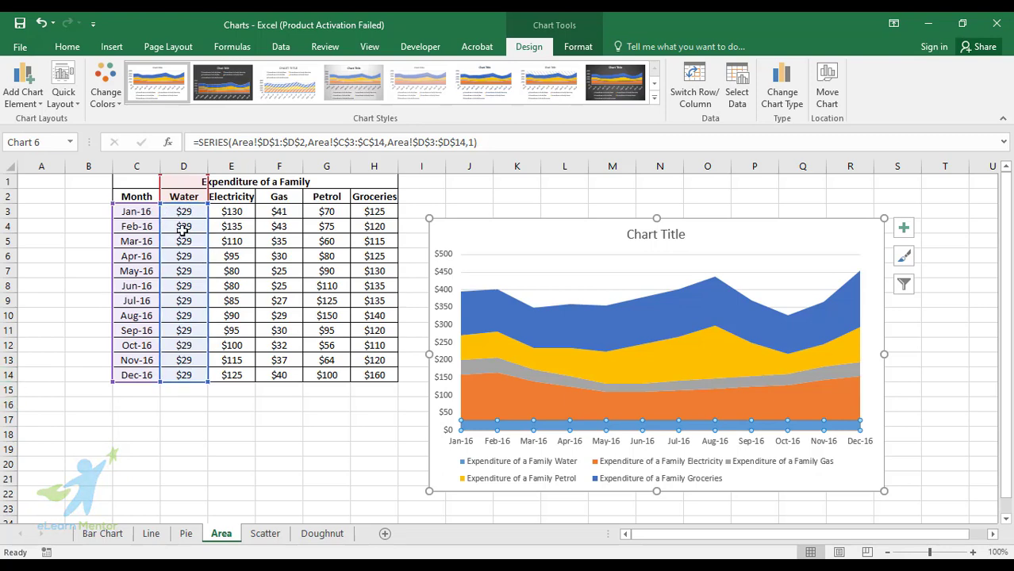
left_click(760, 408)
left_click(701, 366)
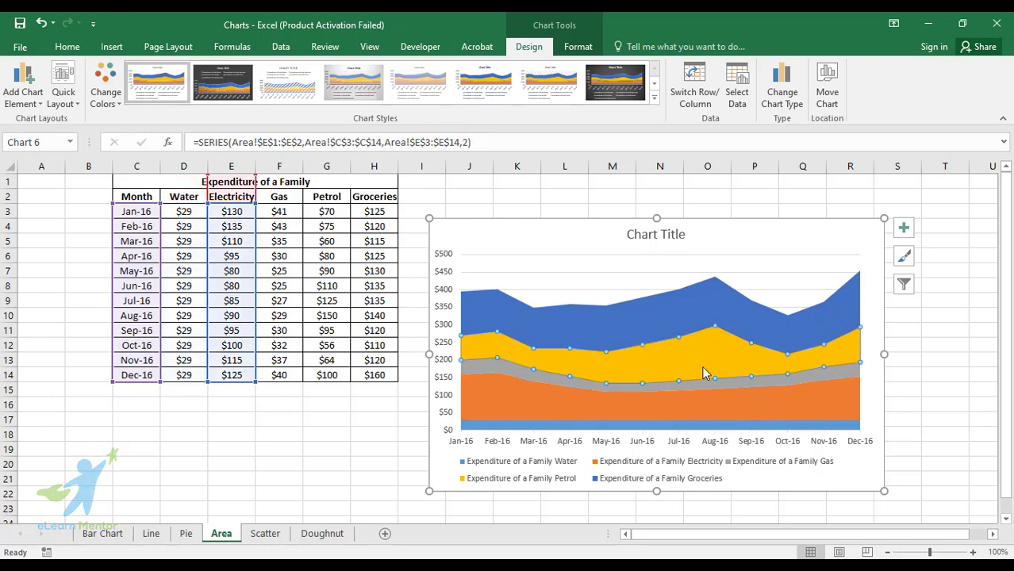
left_click(664, 304)
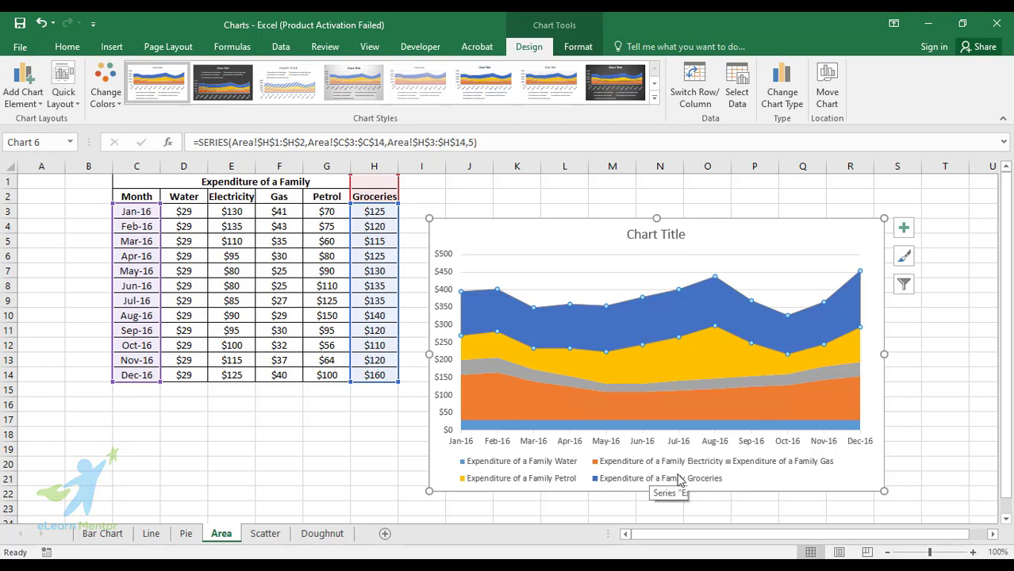
left_click(758, 481)
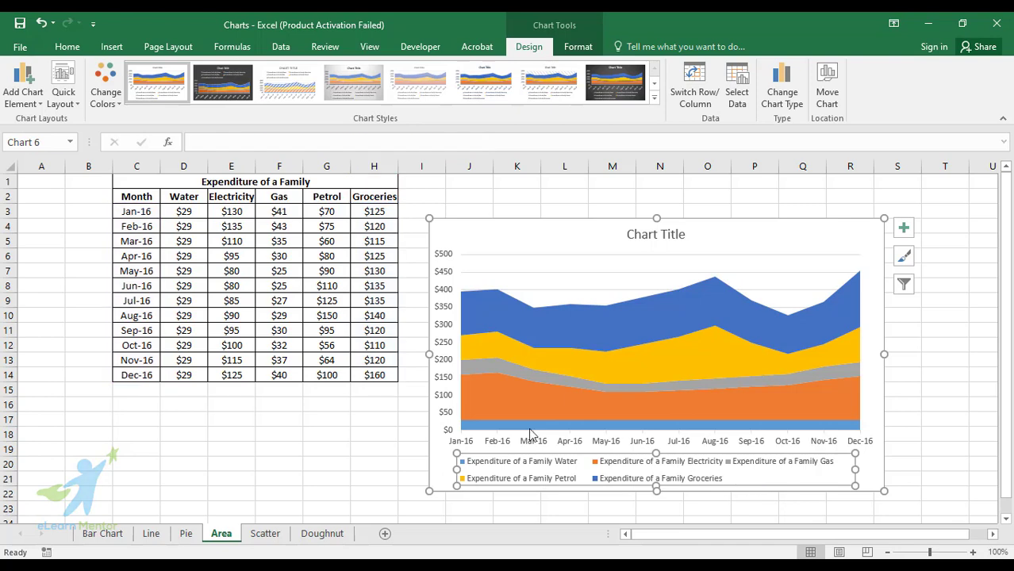
left_click(185, 273)
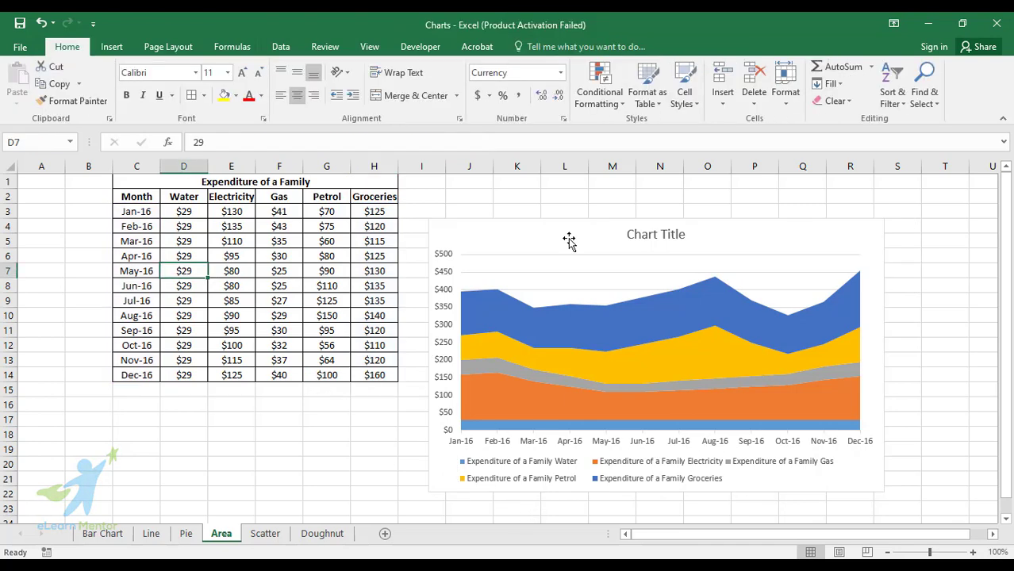
Step: Replace the stacked area chart with a new 2-D Stacked Area chart built from C2:H14 only, placed beside the table
left_click(568, 241)
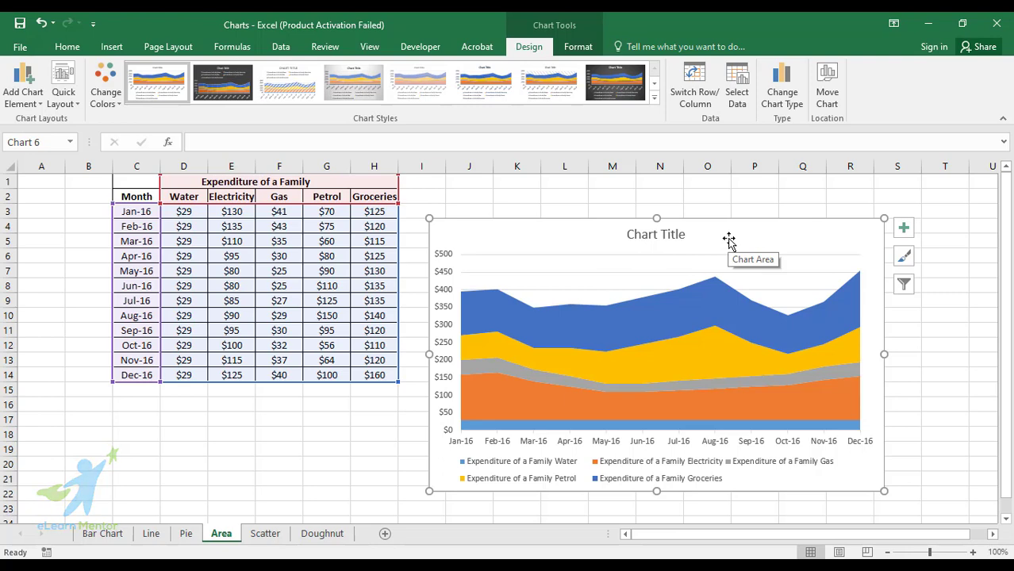
key("Delete")
left_click(111, 46)
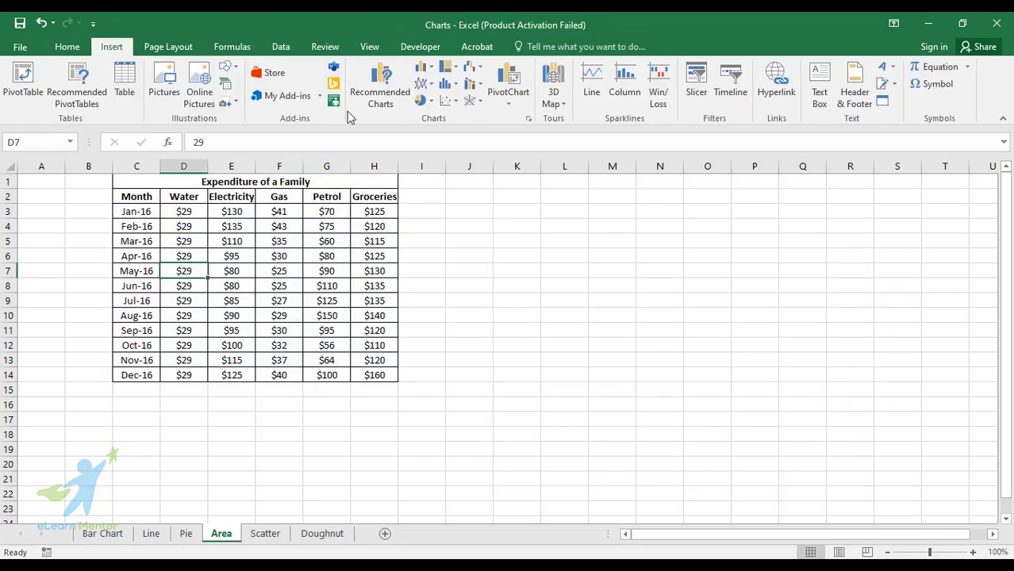
left_click_drag(151, 198, 391, 377)
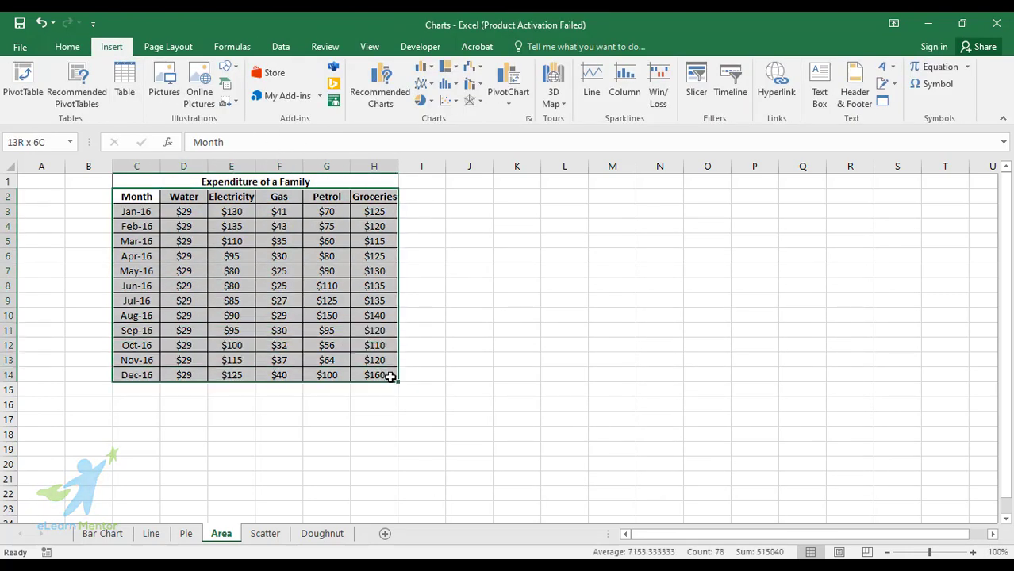
left_click(423, 83)
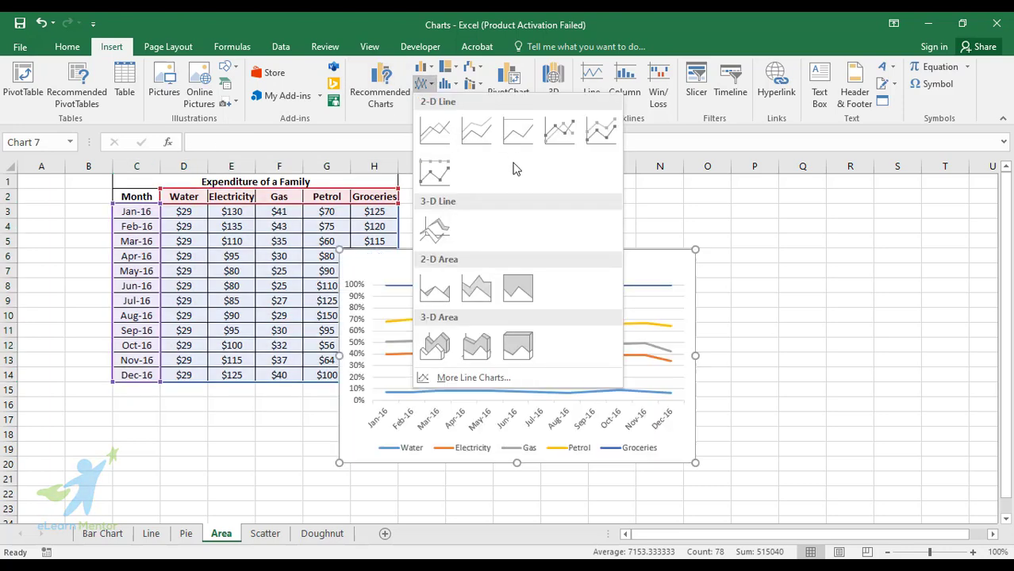
left_click(488, 290)
left_click_drag(620, 257, 785, 204)
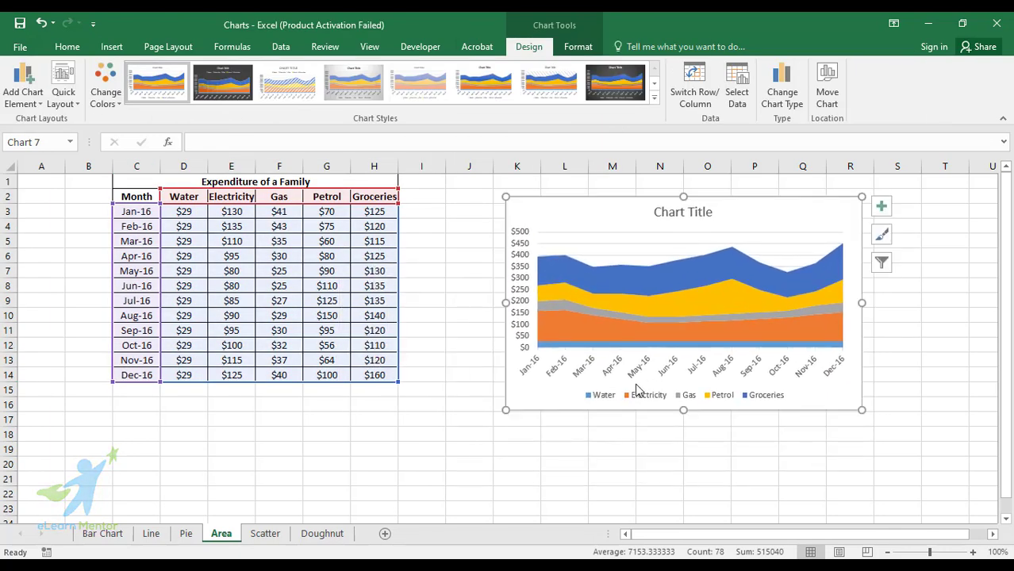
Step: Set the chart title to "Expenditure of a Family" by copying the heading text from cell C1
left_click(678, 213)
left_click(219, 181)
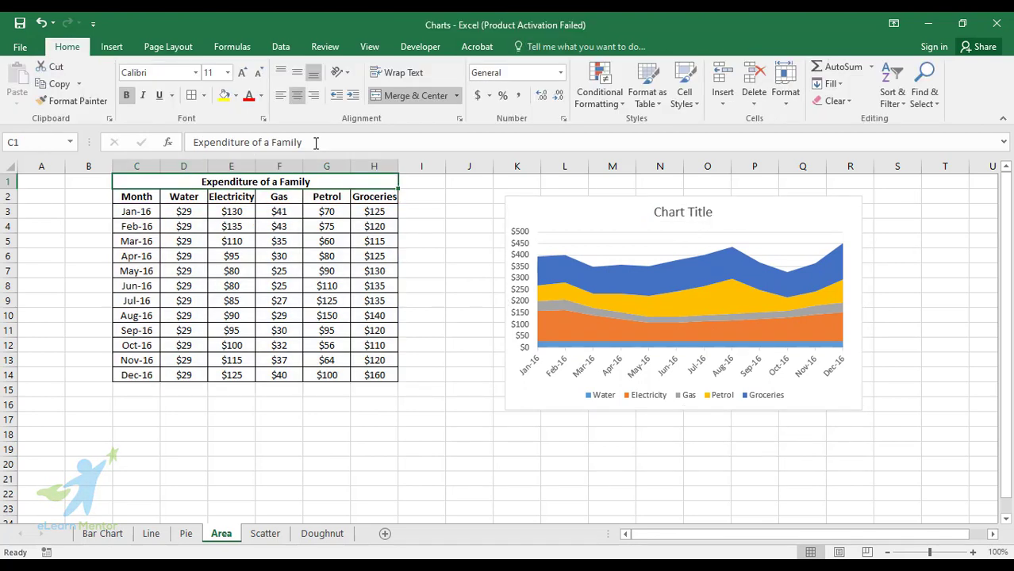
left_click(317, 142)
left_click_drag(300, 142, 195, 142)
key("ctrl+c")
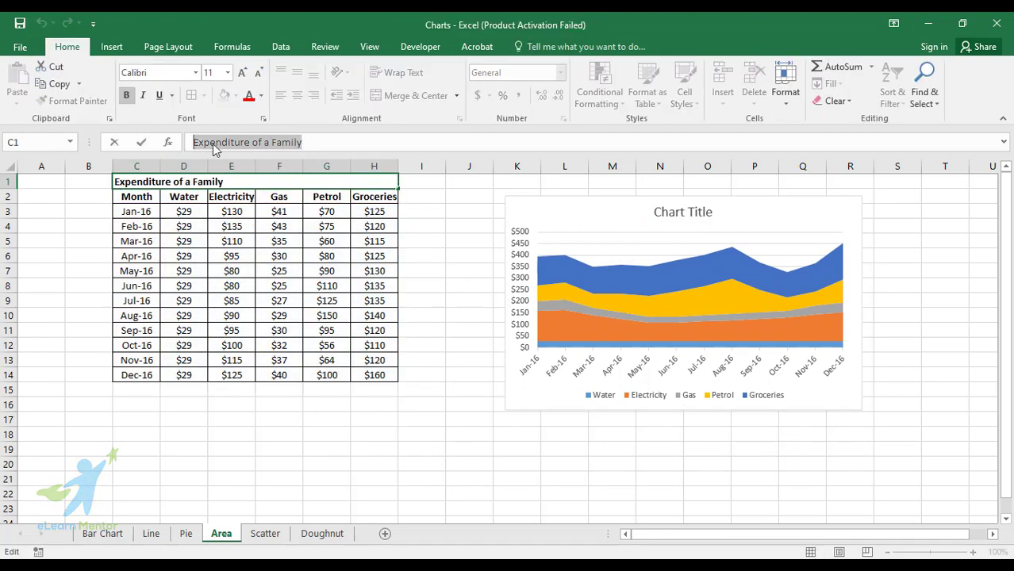
left_click(700, 215)
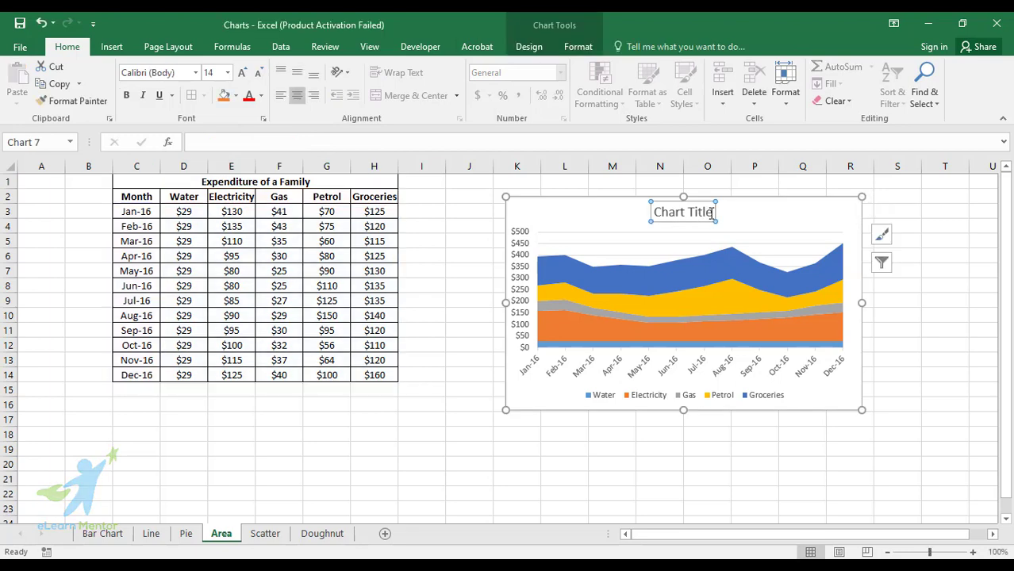
left_click_drag(714, 212, 629, 209)
key("ctrl+v")
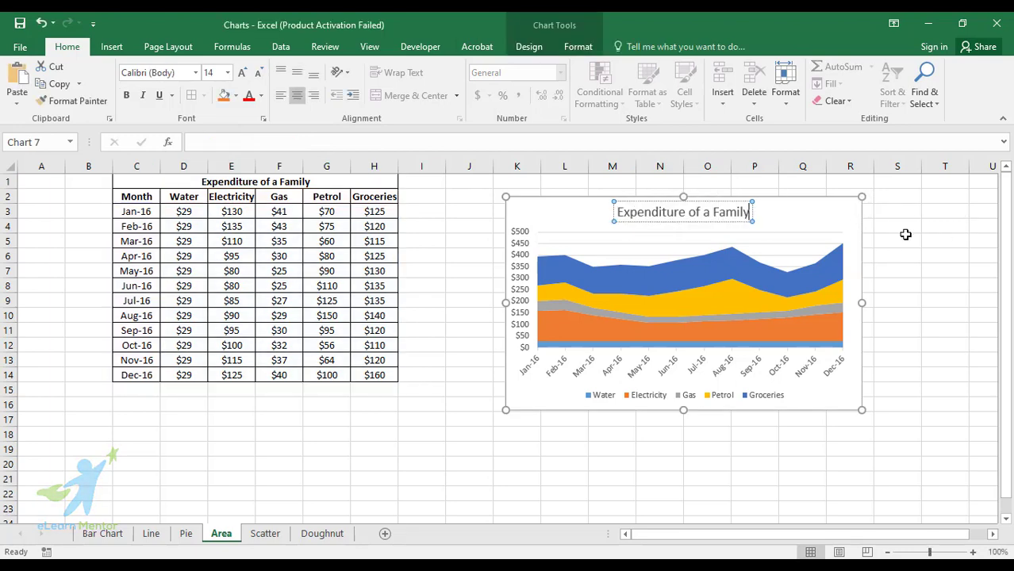
Step: Move the legend of the stacked area chart to the top, directly below the chart title
left_click(905, 235)
left_click(833, 218)
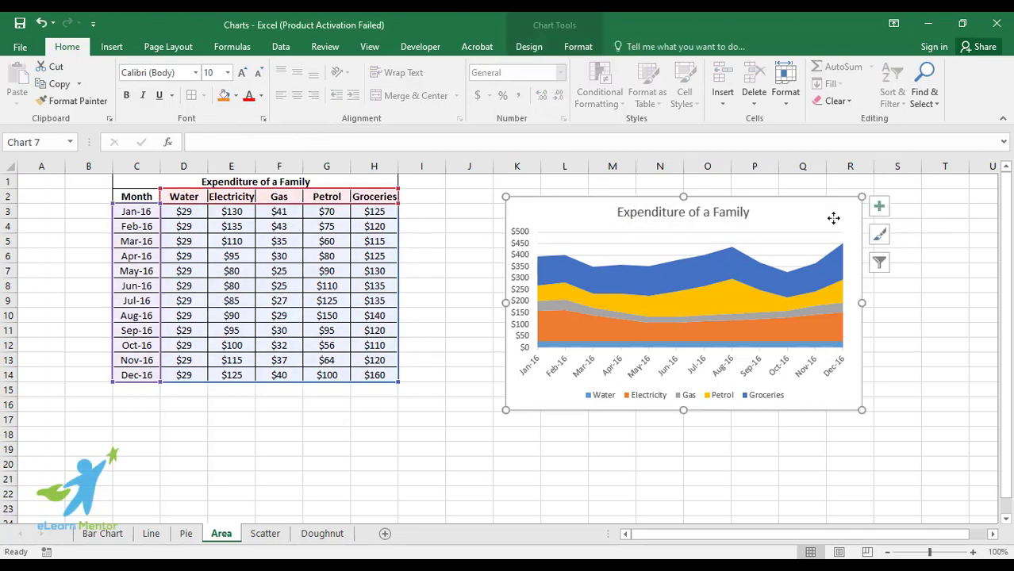
left_click(740, 395)
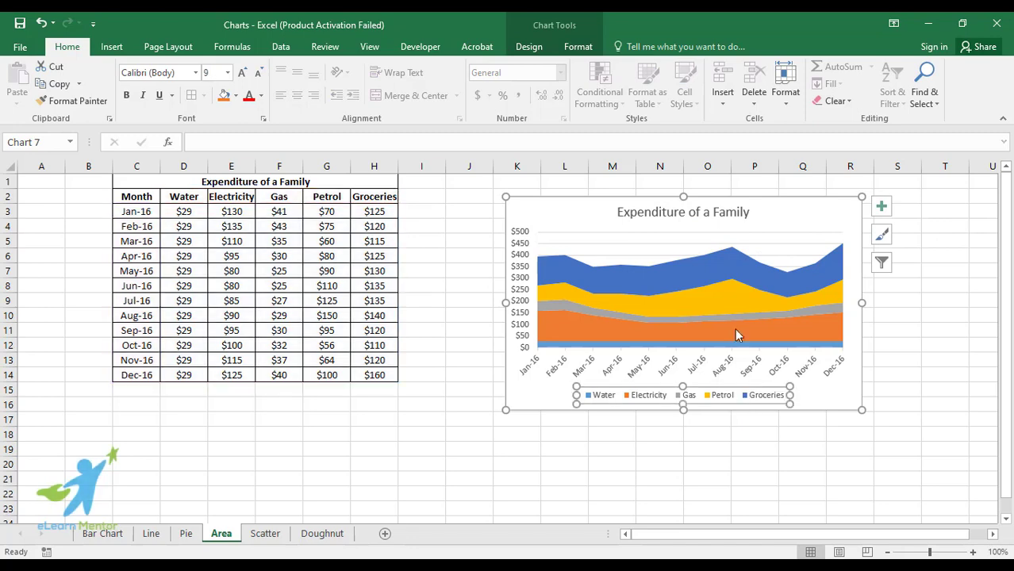
left_click(881, 208)
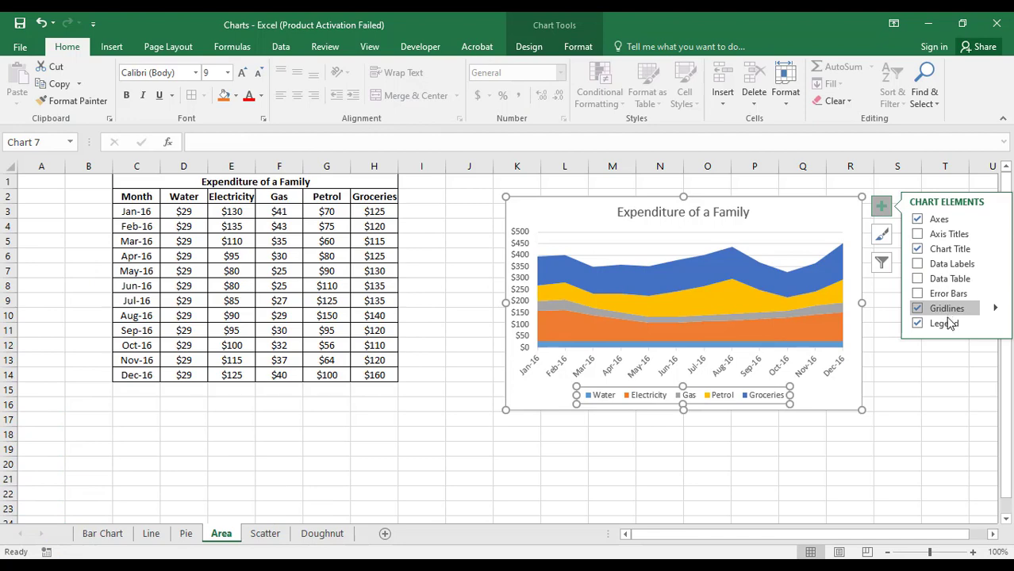
left_click(994, 323)
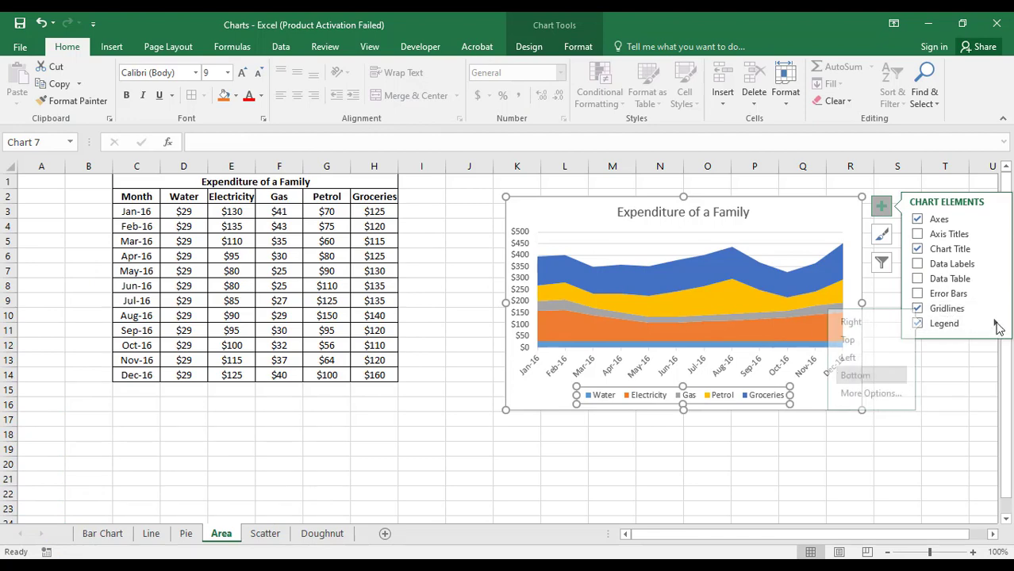
left_click(841, 339)
left_click(735, 464)
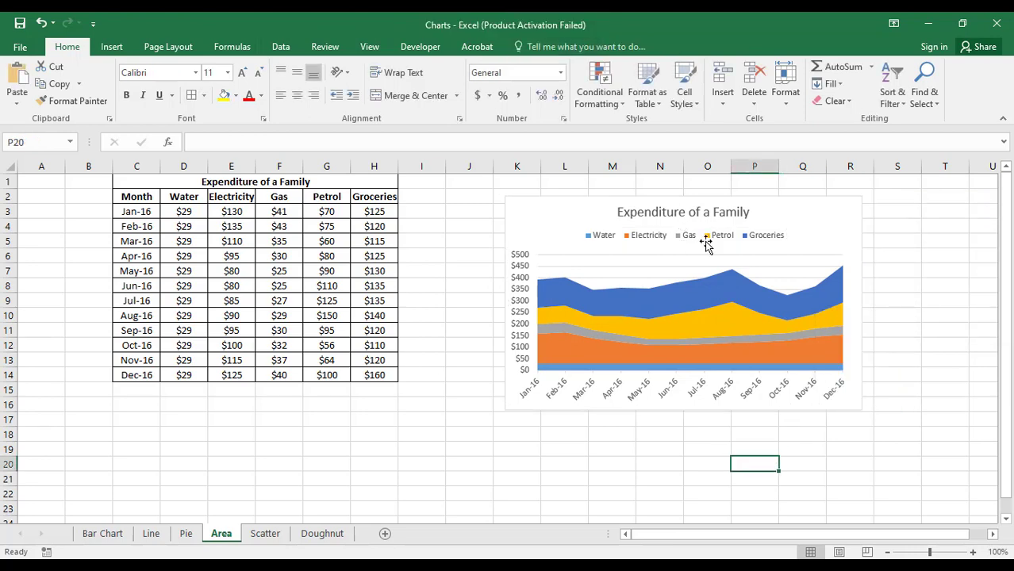
Step: Apply the eighth chart style, with the dark grey background, to the stacked area chart
left_click(797, 243)
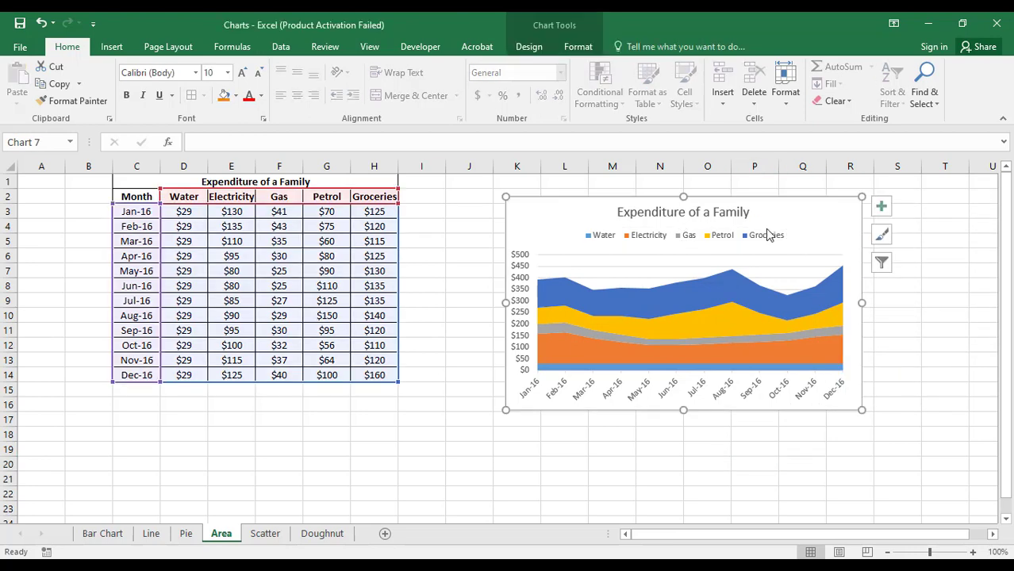
left_click(109, 46)
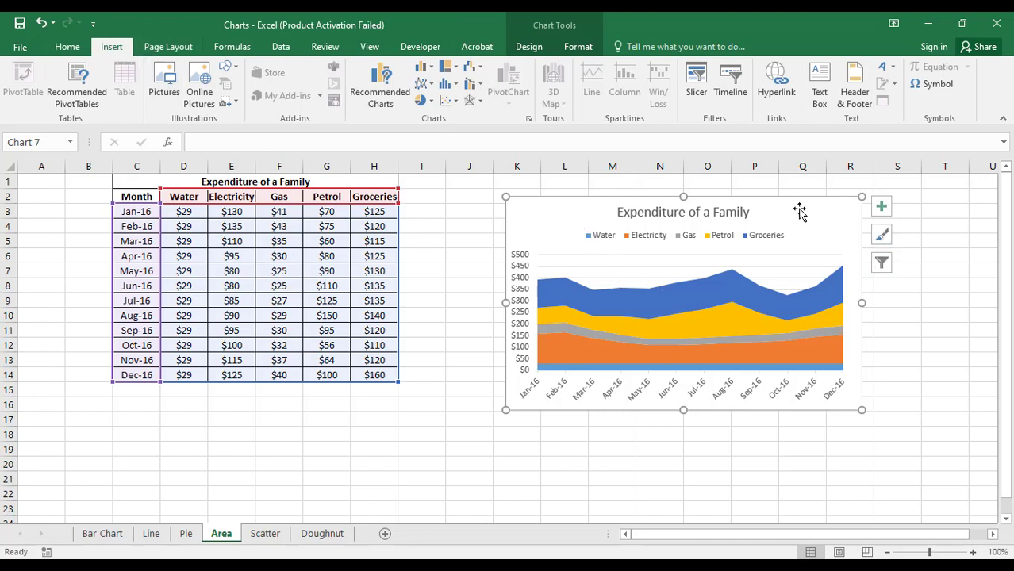
left_click(537, 51)
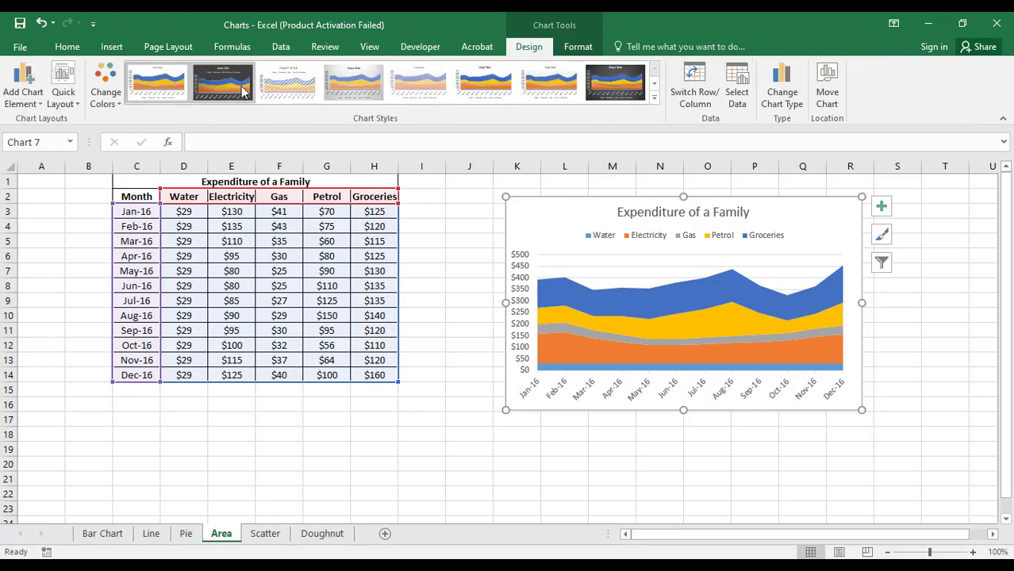
left_click(342, 89)
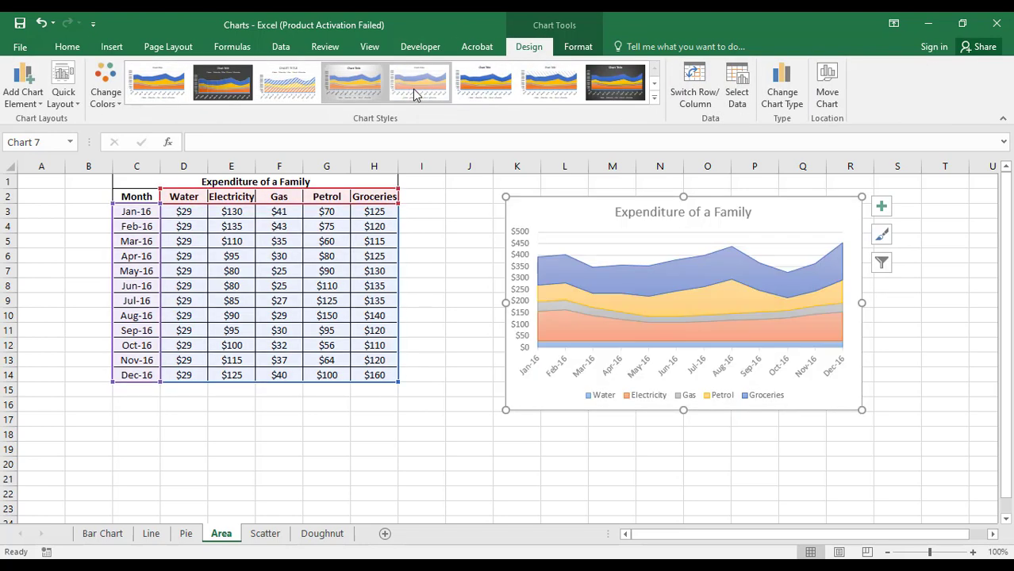
left_click(549, 85)
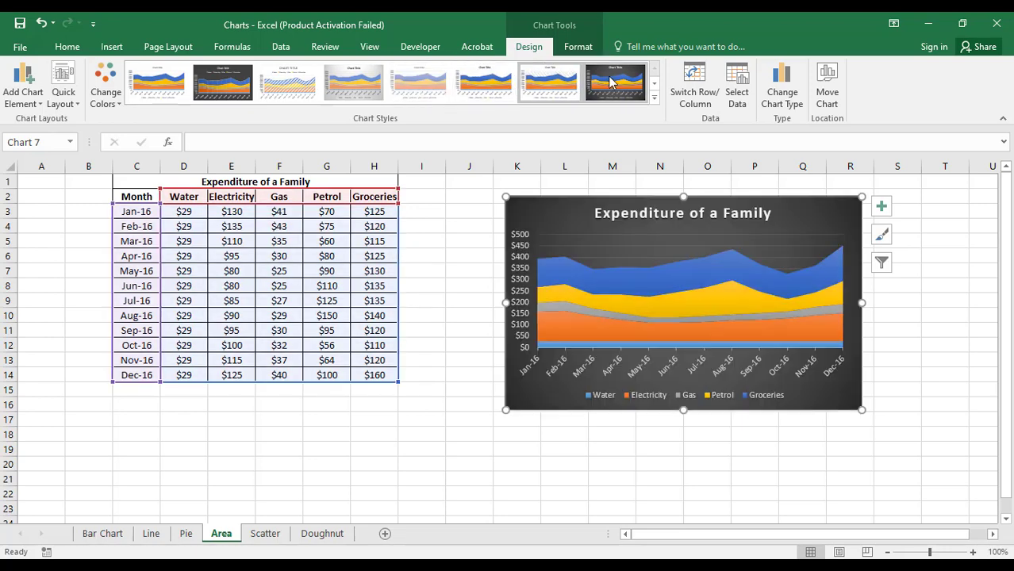
left_click(623, 82)
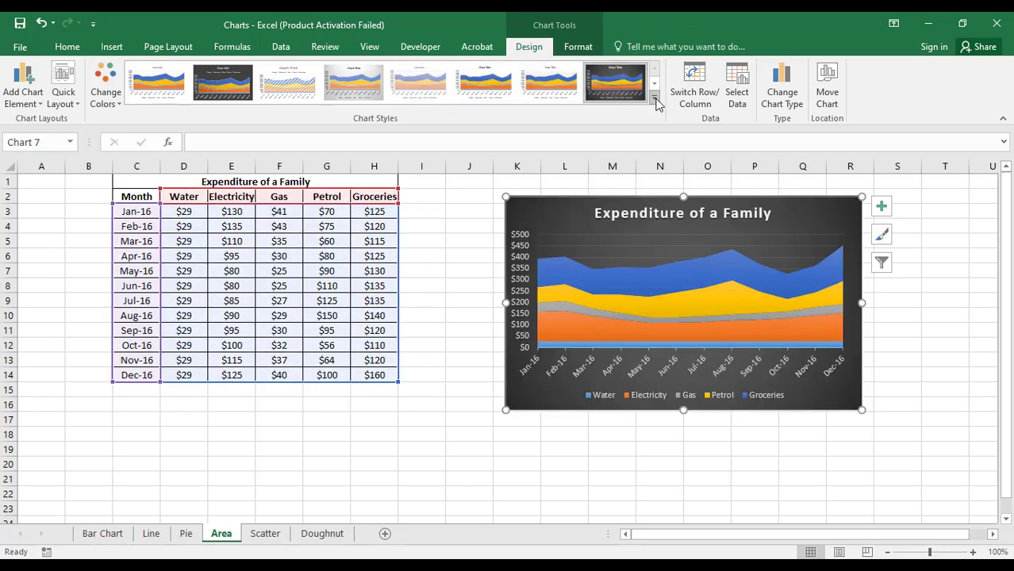
left_click(655, 96)
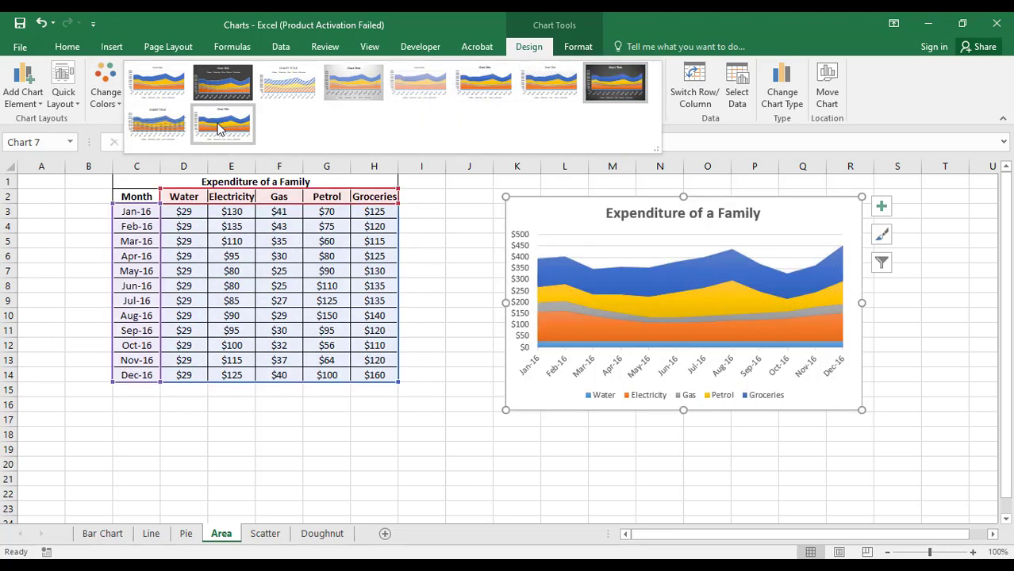
key("Escape")
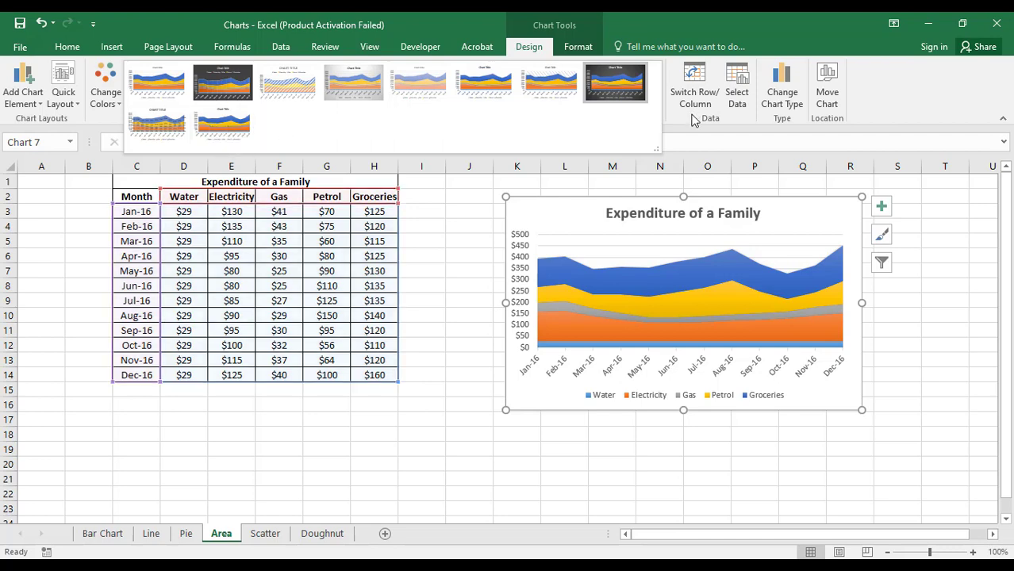
Step: Add data labels to the Groceries and Electricity series and move the chart slightly closer to the expenditure table
right_click(739, 270)
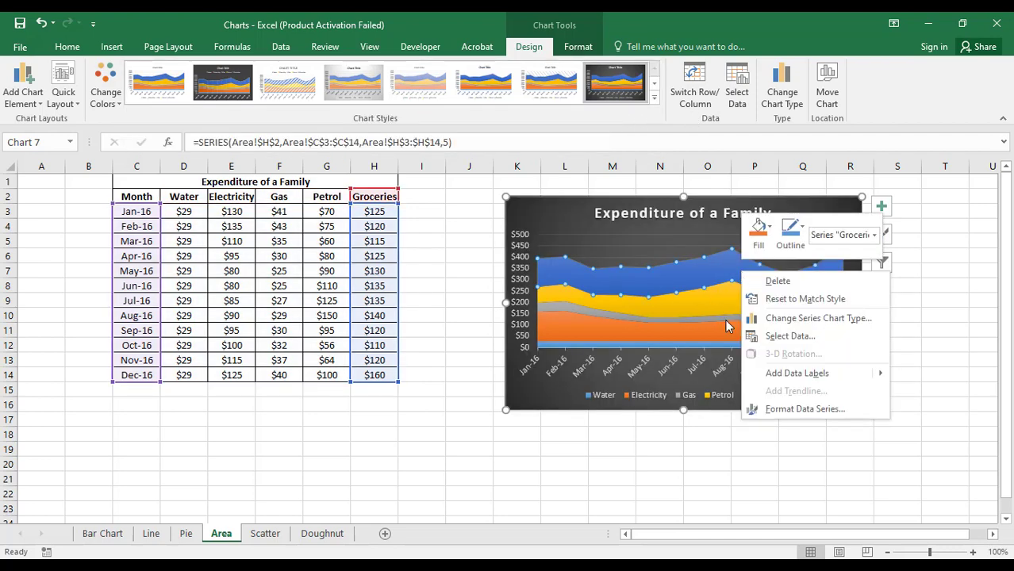
mouse_move(809, 375)
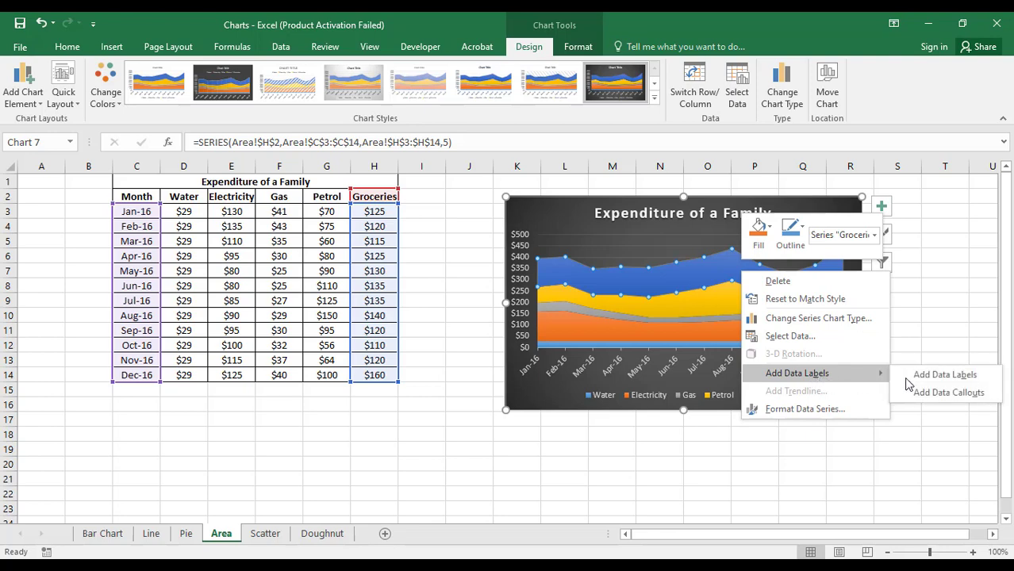
left_click(940, 378)
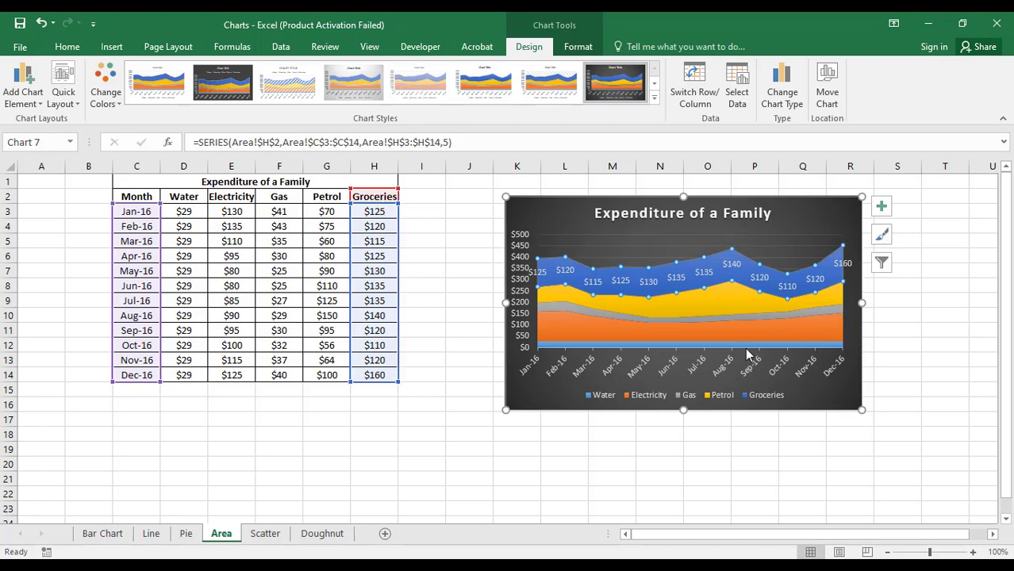
left_click(562, 336)
right_click(546, 330)
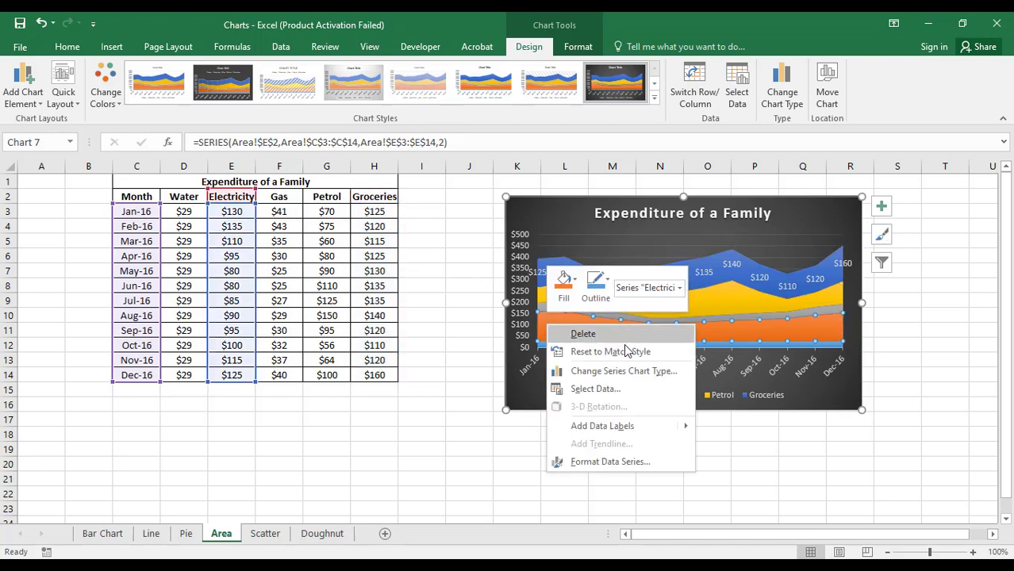
left_click(758, 427)
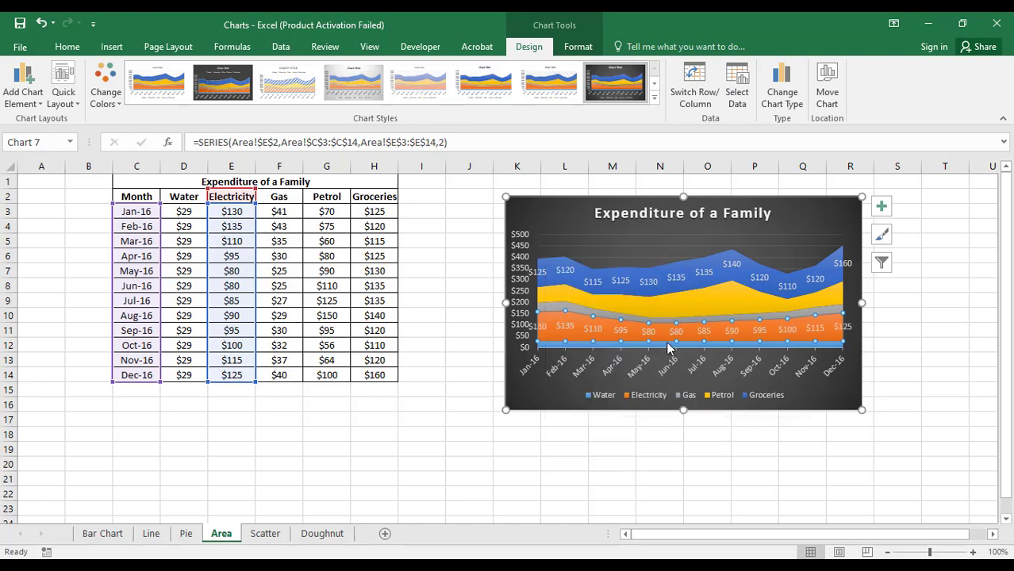
left_click(539, 399)
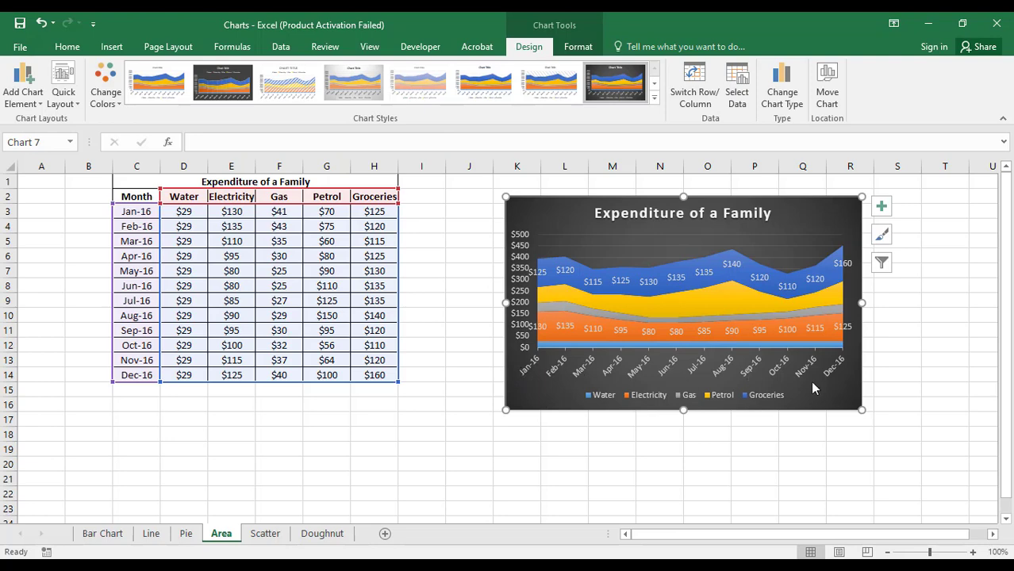
left_click_drag(809, 222, 768, 224)
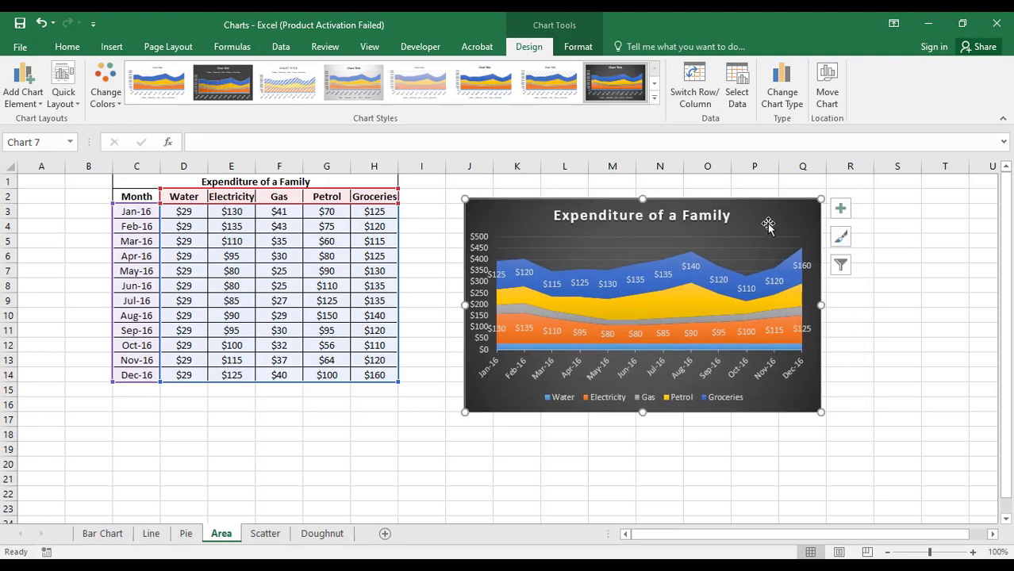
Step: Examine the chart's element, style and filter options, including the lists of series and month categories
left_click(840, 208)
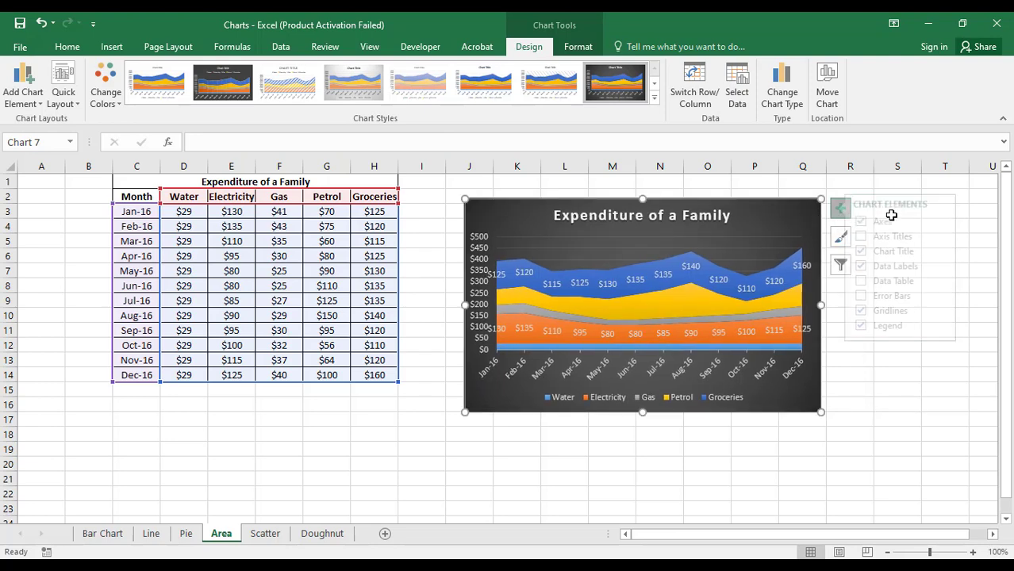
left_click(841, 238)
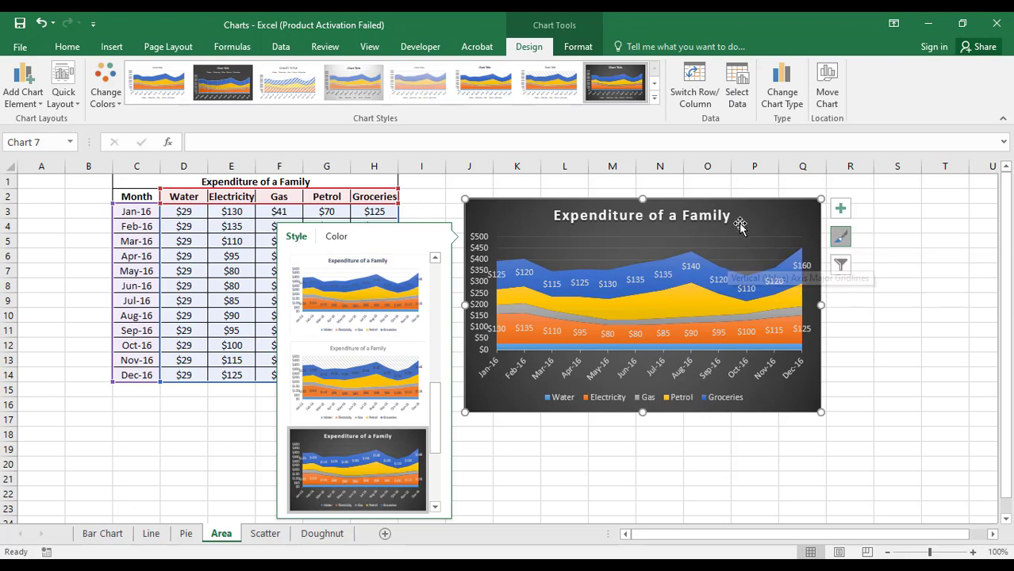
left_click(842, 213)
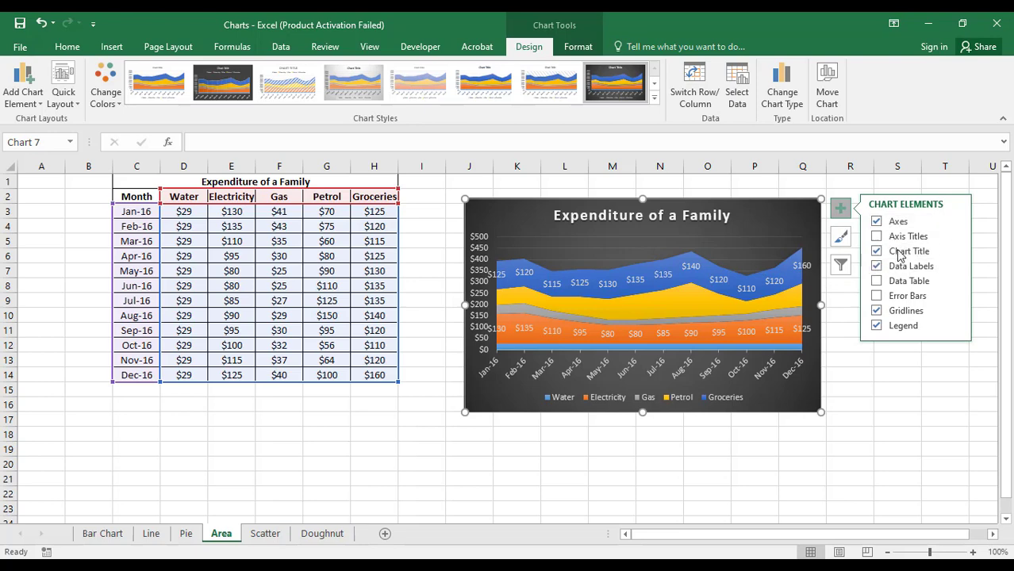
left_click(885, 236)
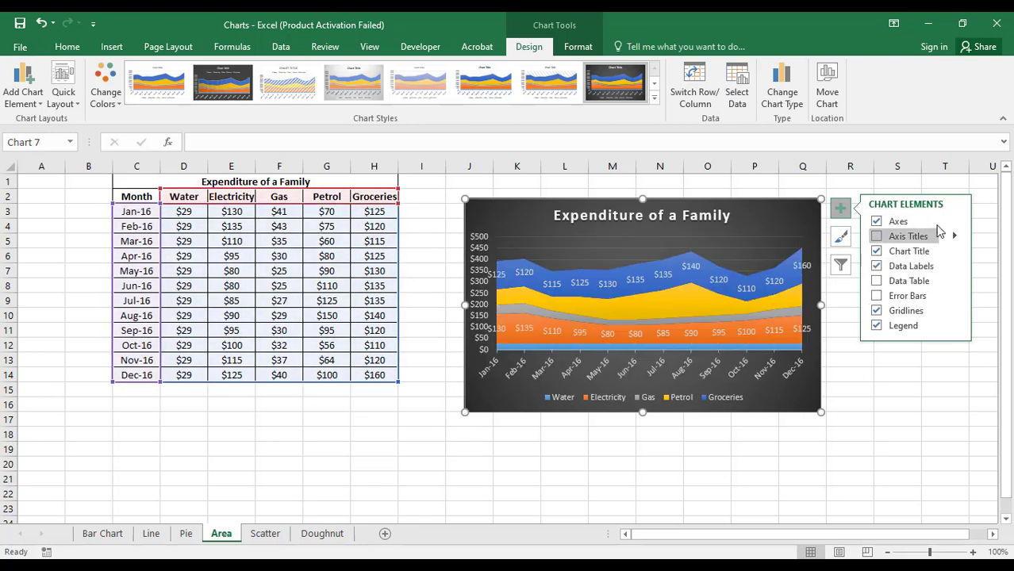
left_click(840, 237)
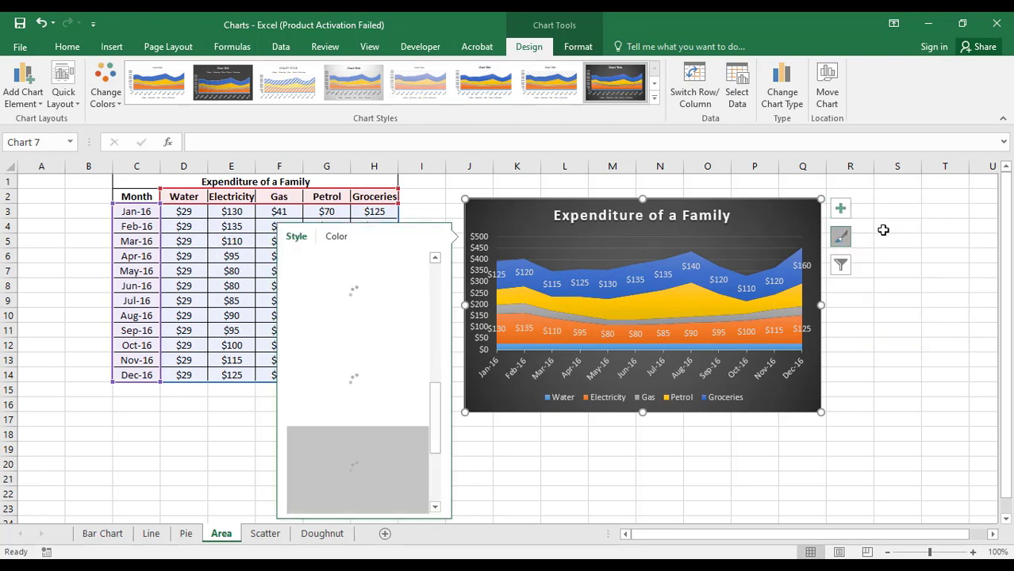
left_click(840, 265)
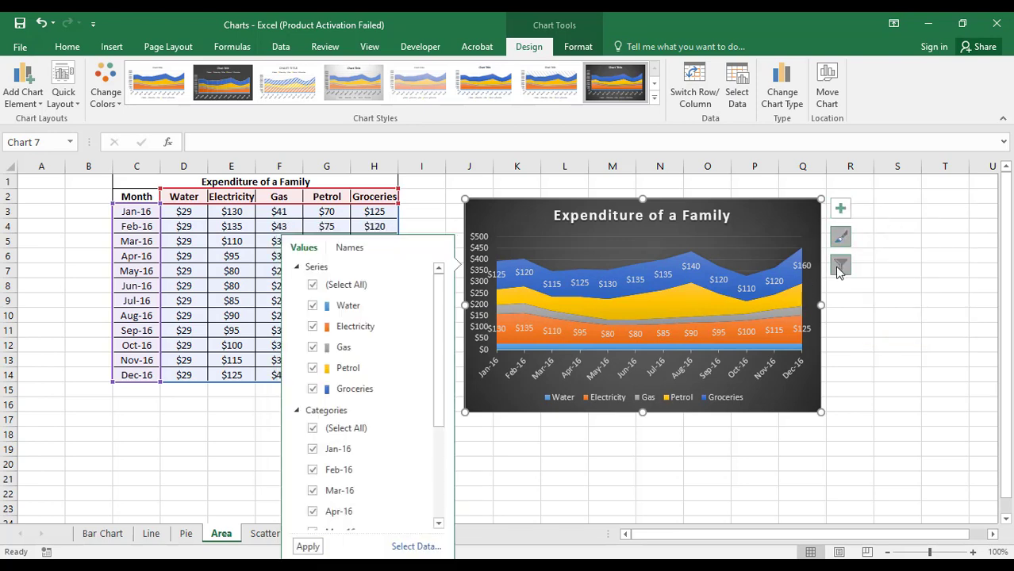
scroll(441, 503, "down", 3)
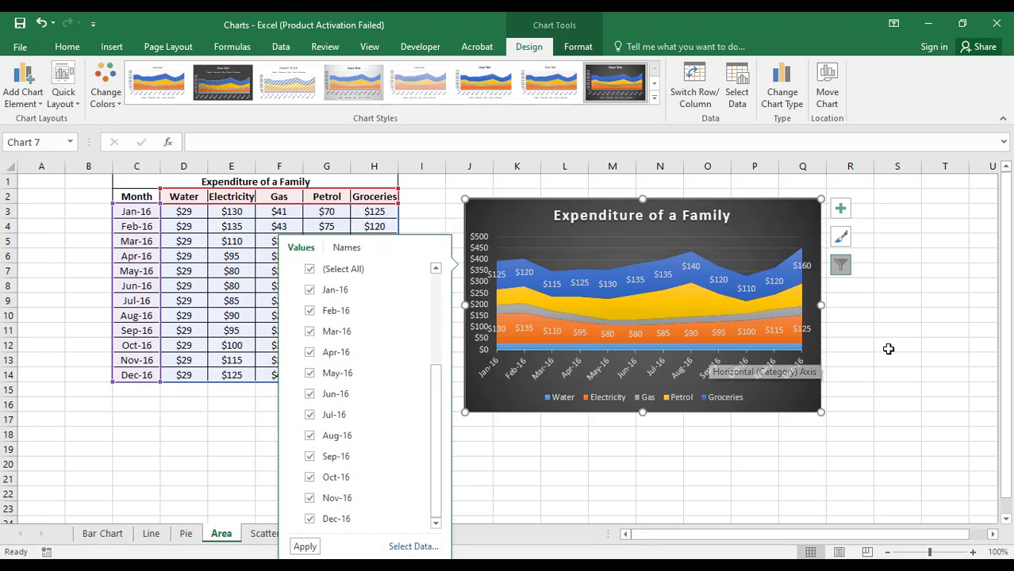
left_click(883, 341)
left_click(513, 216)
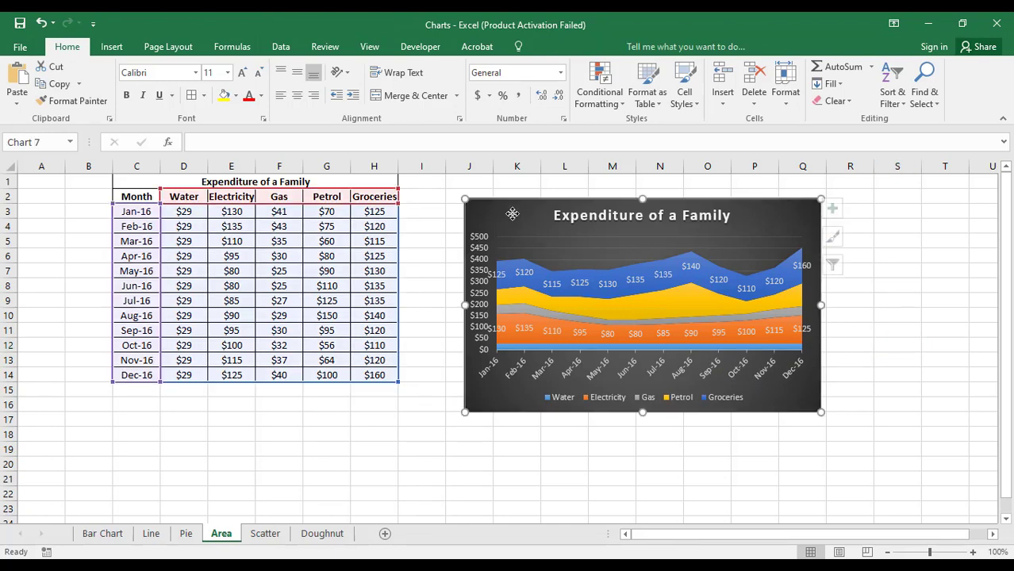
left_click(286, 436)
left_click(520, 215)
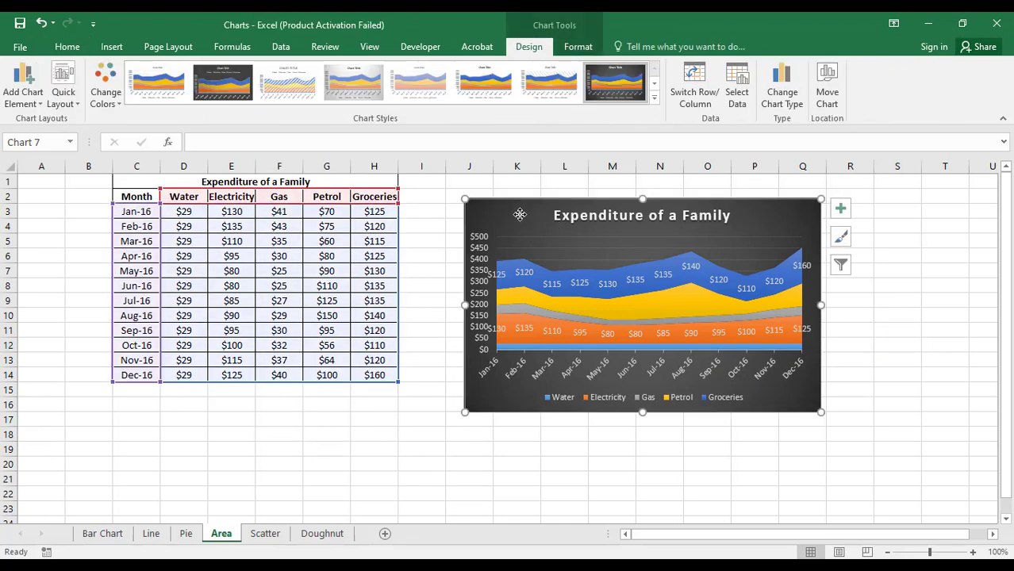
Step: Switch to the Scatter worksheet and select the Name, Age and Salary table, B2:D12, as chart data
left_click(267, 535)
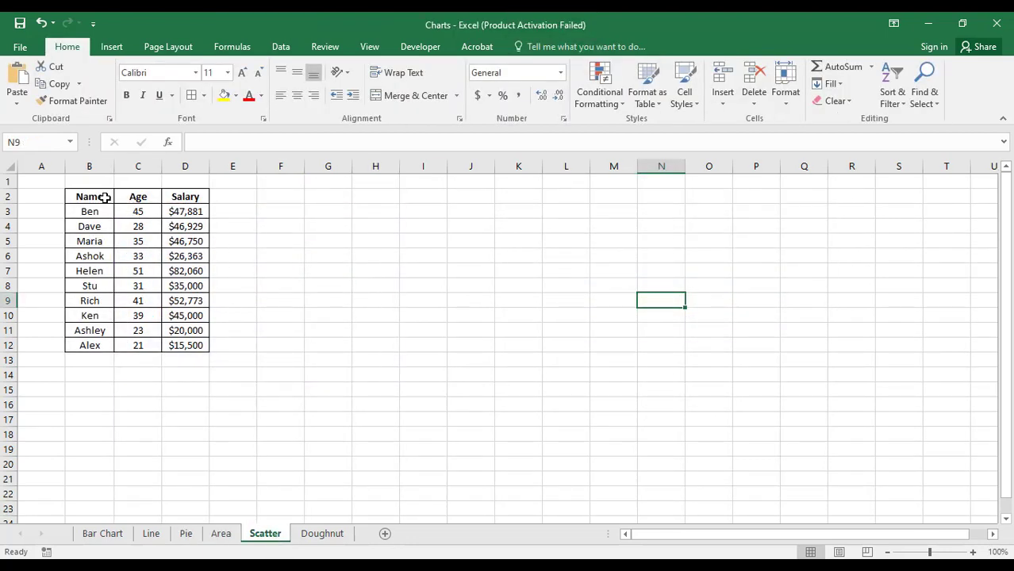
left_click_drag(96, 196, 199, 345)
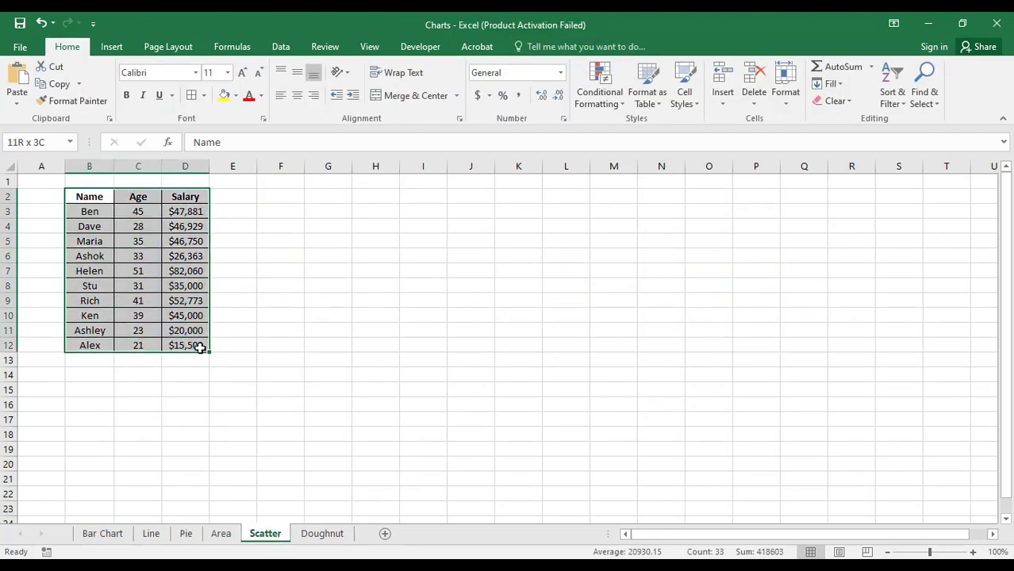
left_click(126, 48)
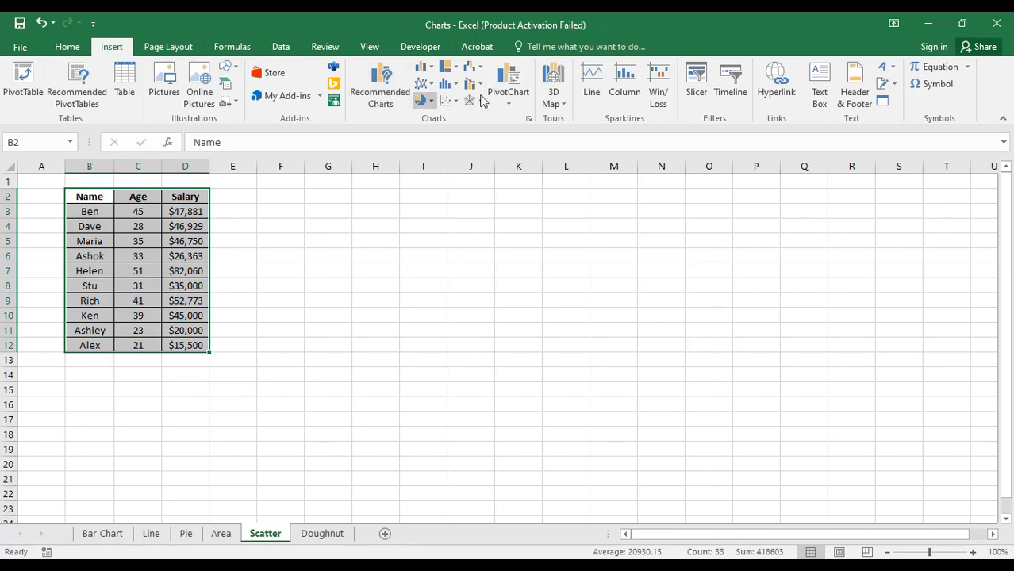
Step: Examine the chart types available for the selected data, including waterfall and stock, column and bar, line and area, and pie
left_click(479, 68)
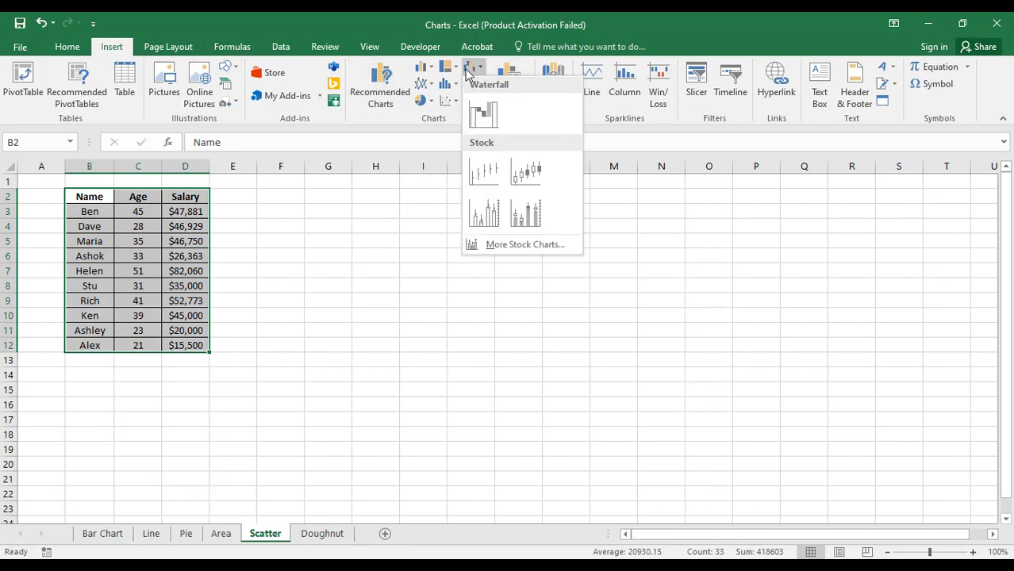
left_click(433, 72)
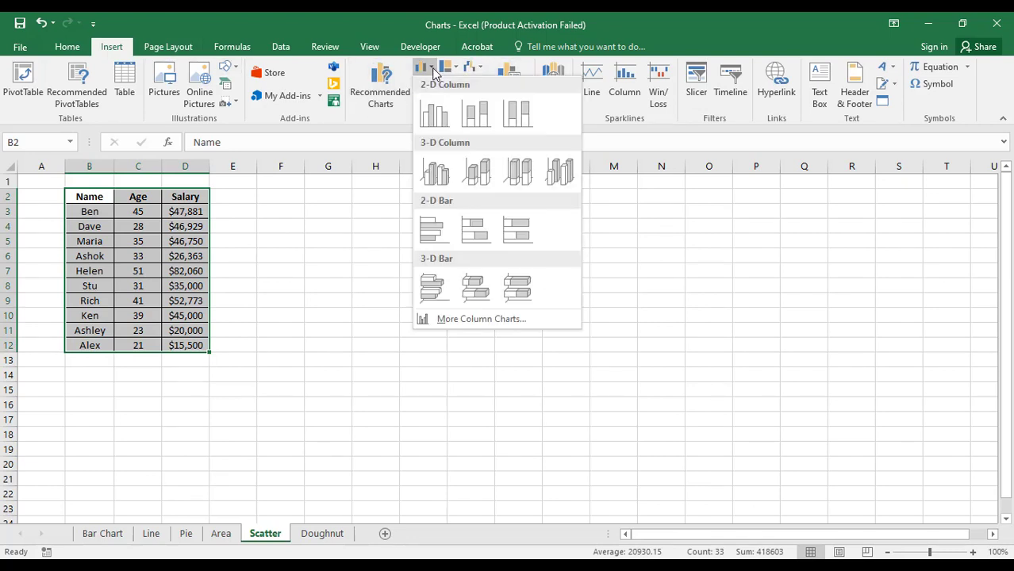
left_click(433, 71)
left_click(429, 84)
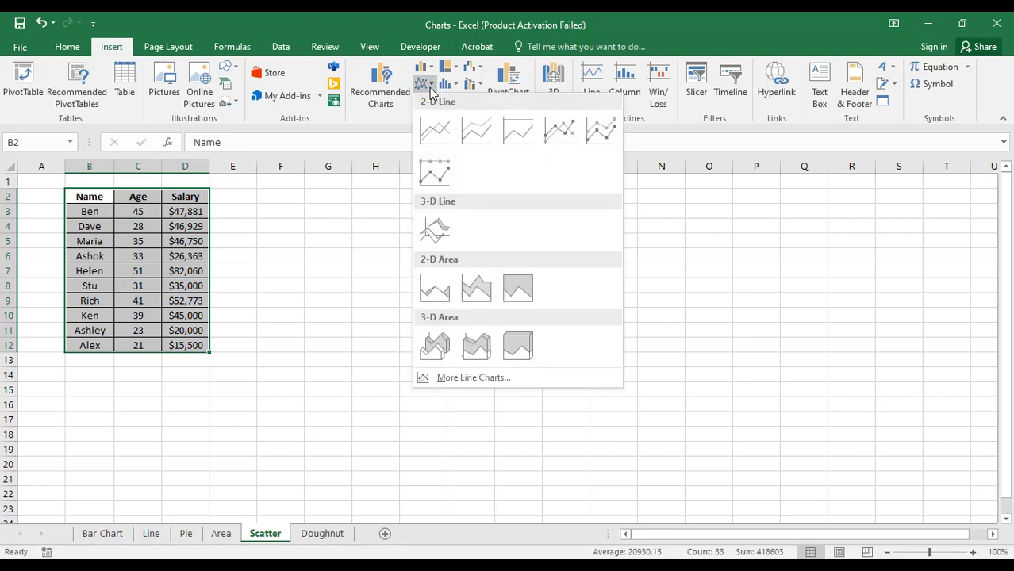
left_click(430, 86)
left_click(429, 101)
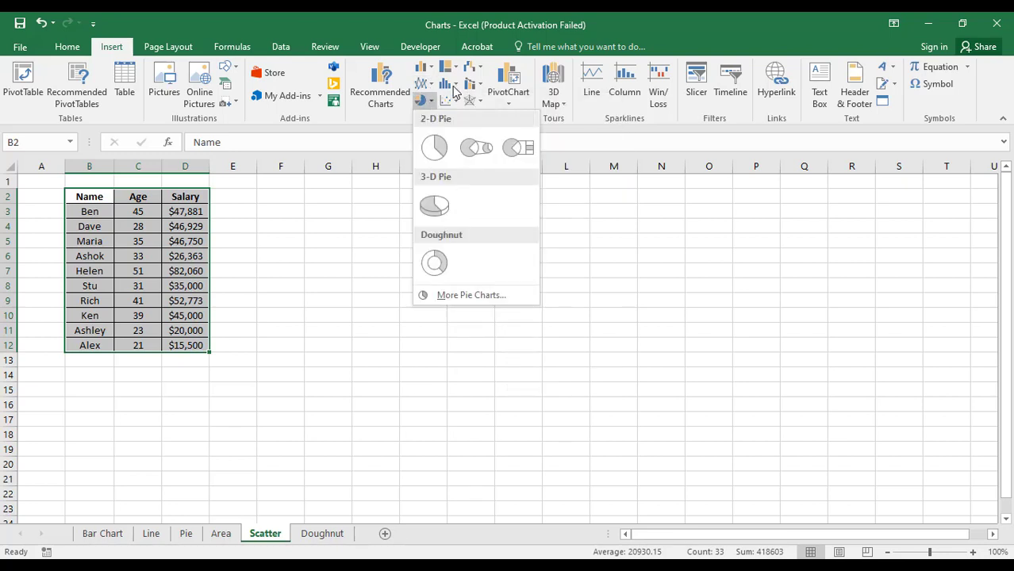
left_click(456, 93)
left_click(454, 85)
left_click(454, 89)
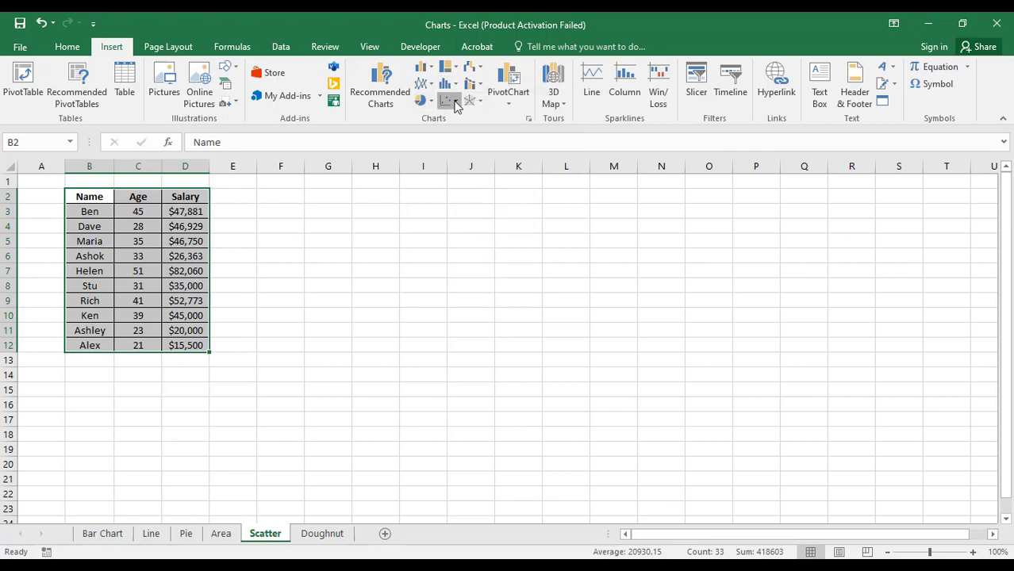
Step: Insert a markers-only scatter chart from the full Name, Age and Salary table and inspect its Salary series
left_click(455, 105)
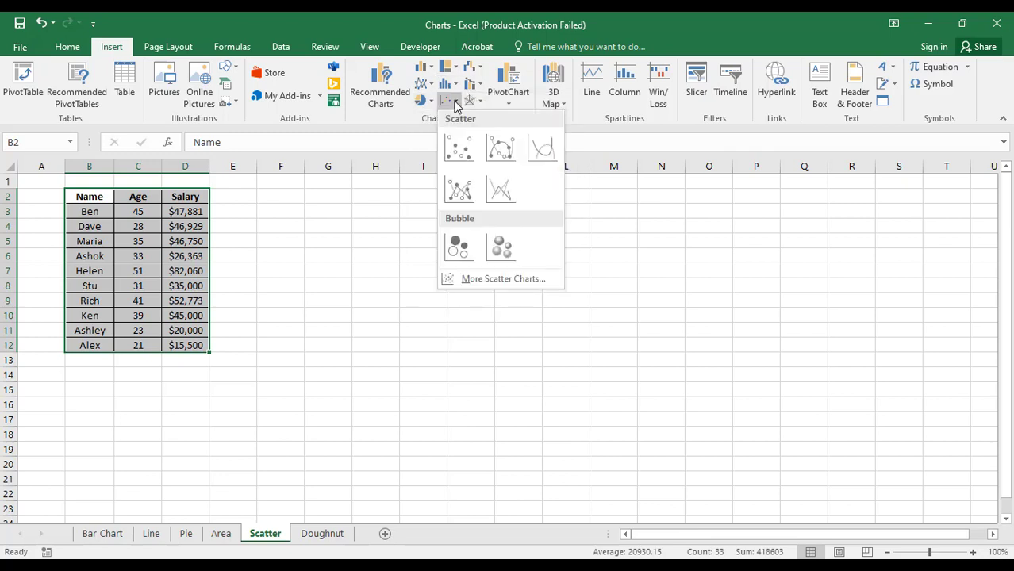
left_click(465, 154)
left_click_drag(538, 249, 429, 377)
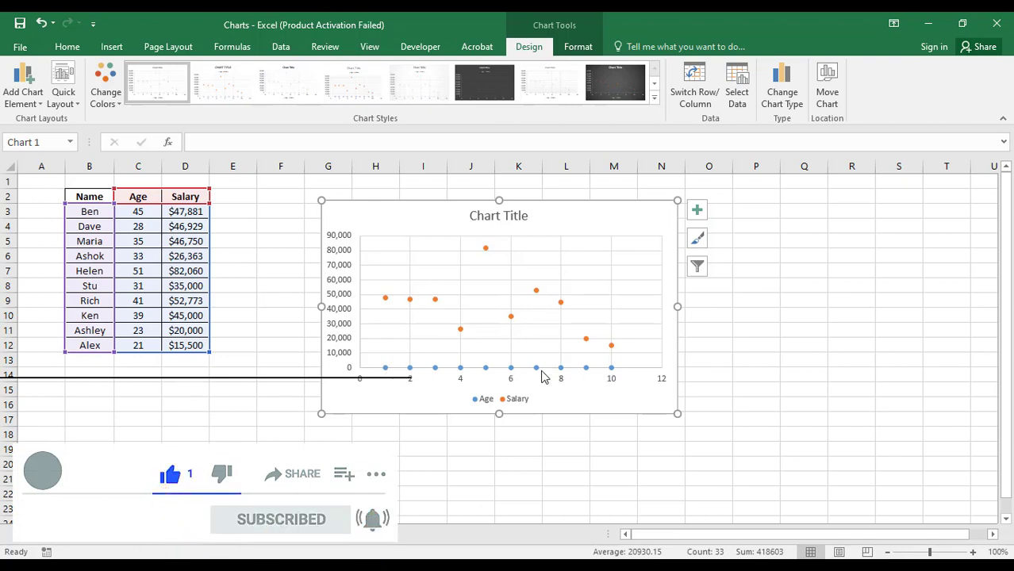
left_click(389, 300)
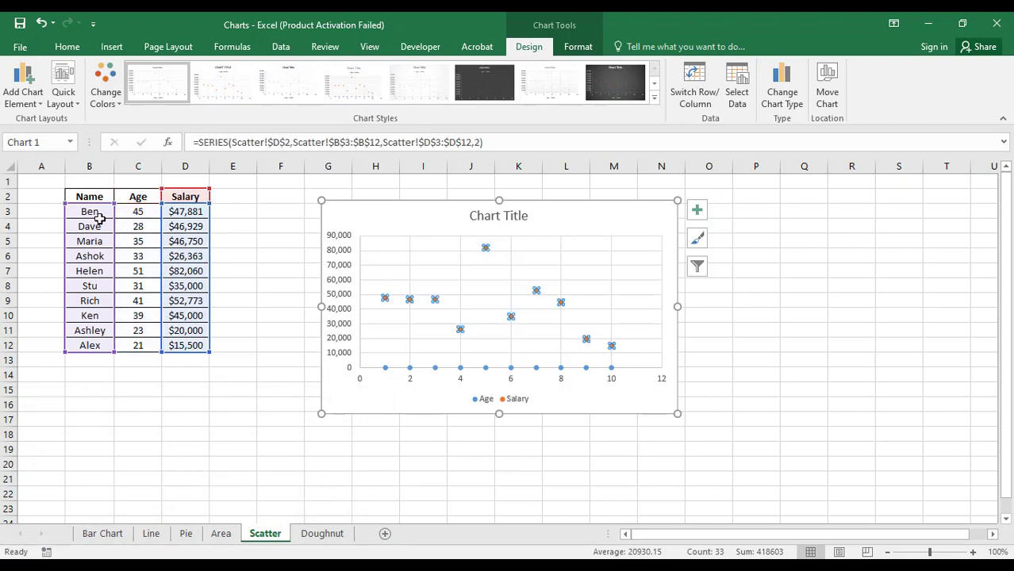
left_click(603, 215)
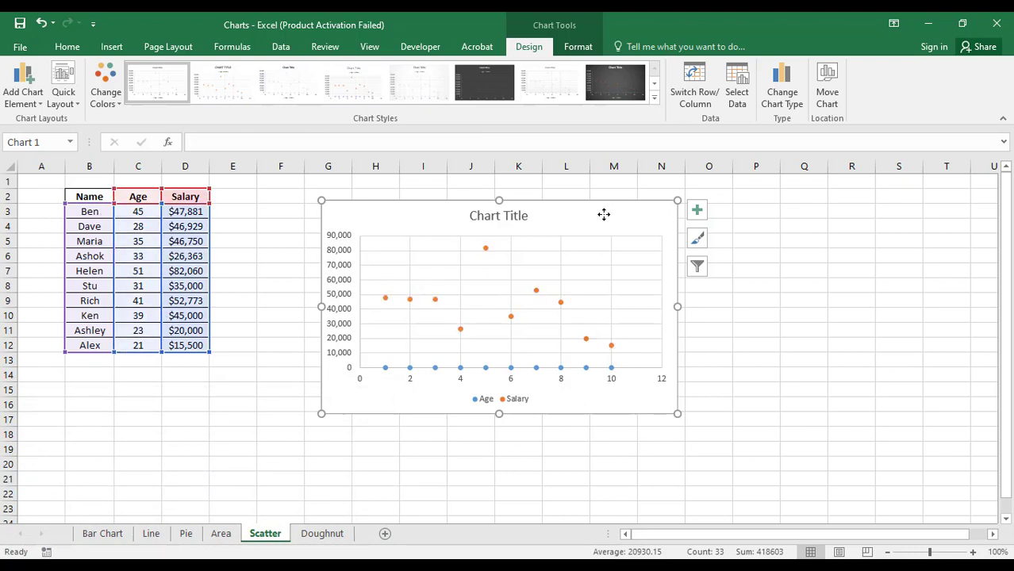
Step: Delete the scatter chart based on the full Name, Age and Salary table
right_click(606, 216)
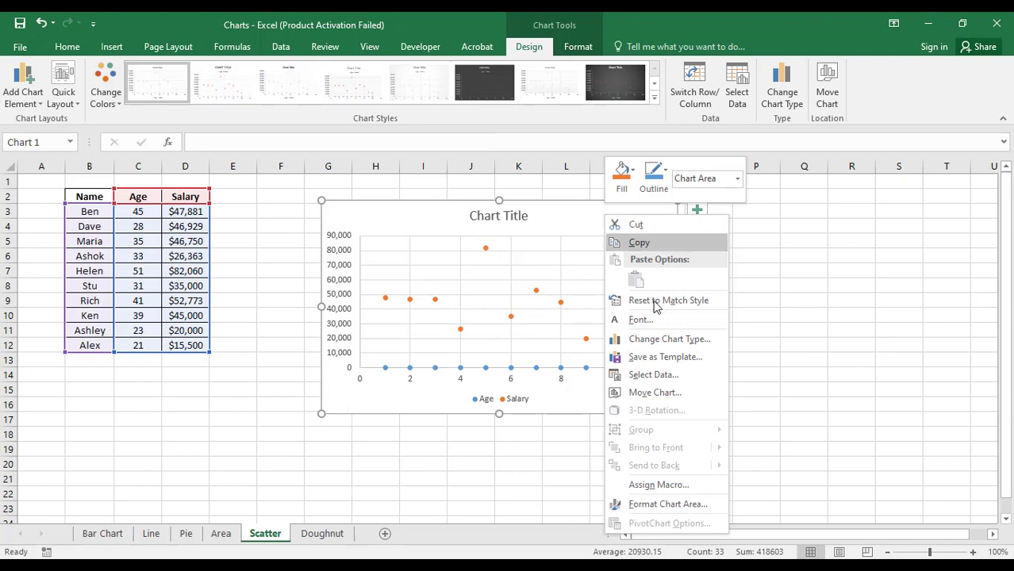
left_click(583, 208)
key("Delete")
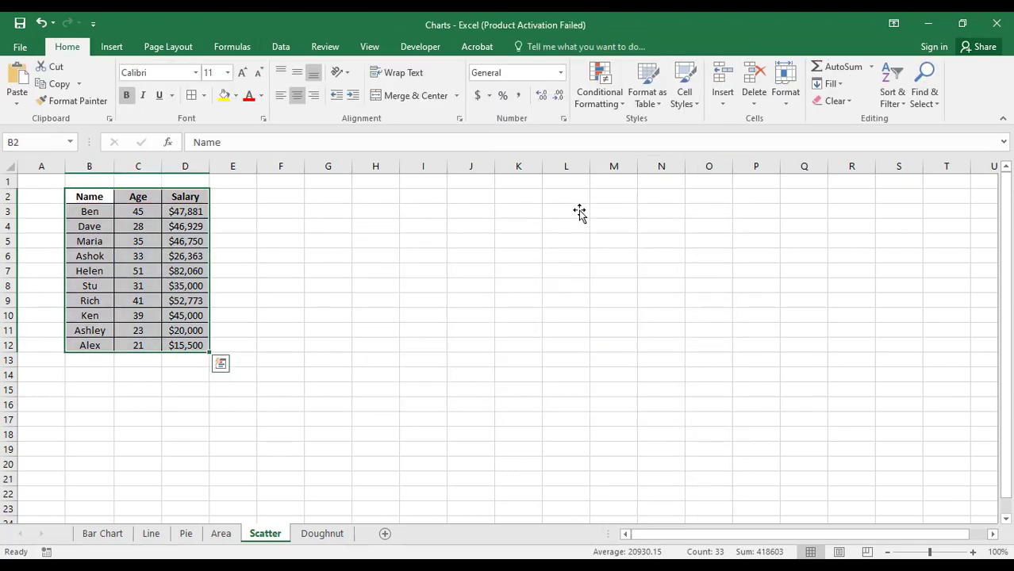
Step: Insert a markers-only scatter chart from the Age and Salary columns, C2:D12, and move it up level with the table
left_click_drag(143, 197, 204, 349)
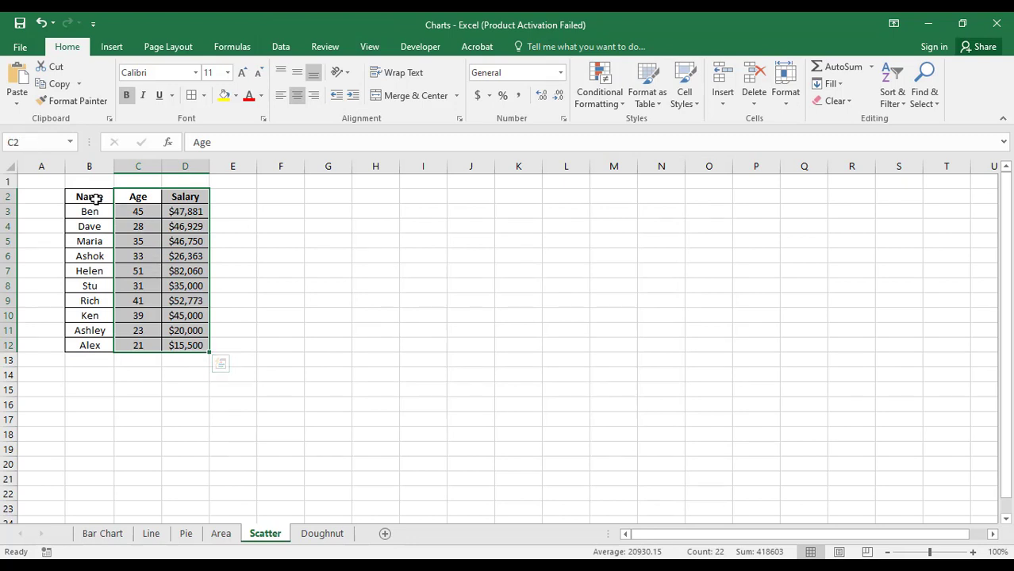
left_click_drag(93, 198, 103, 295)
left_click_drag(141, 198, 204, 345)
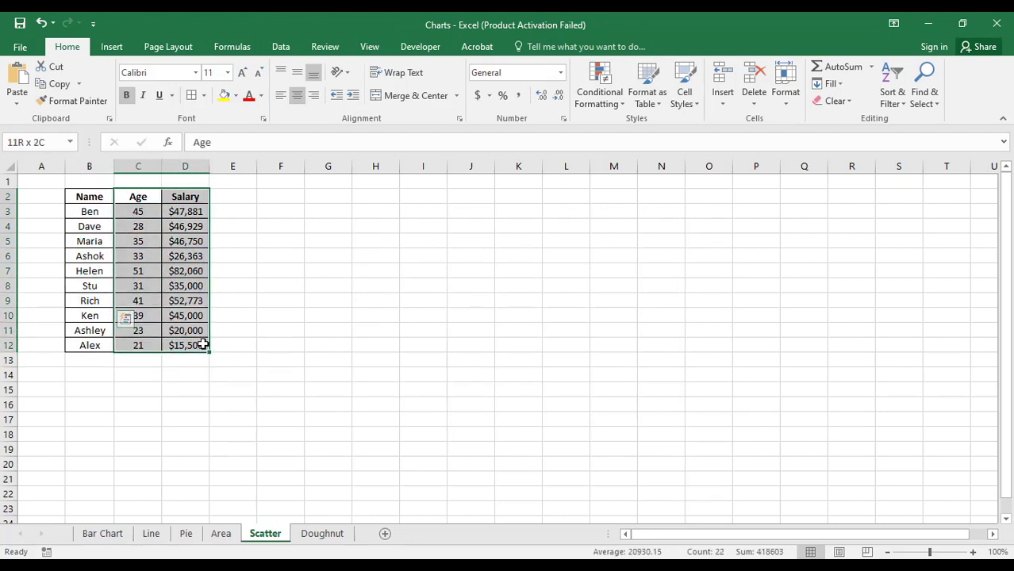
left_click(111, 46)
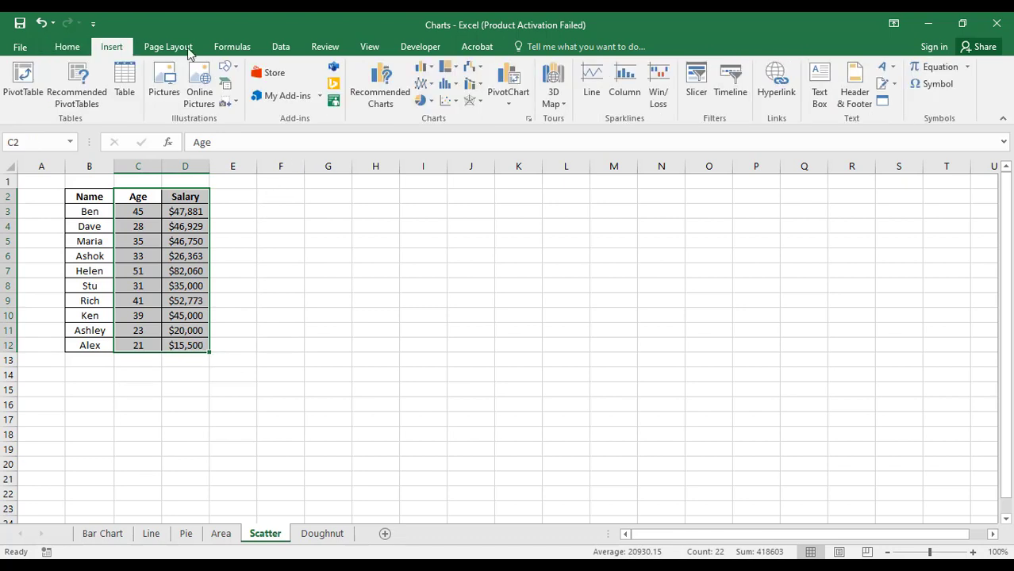
left_click(449, 100)
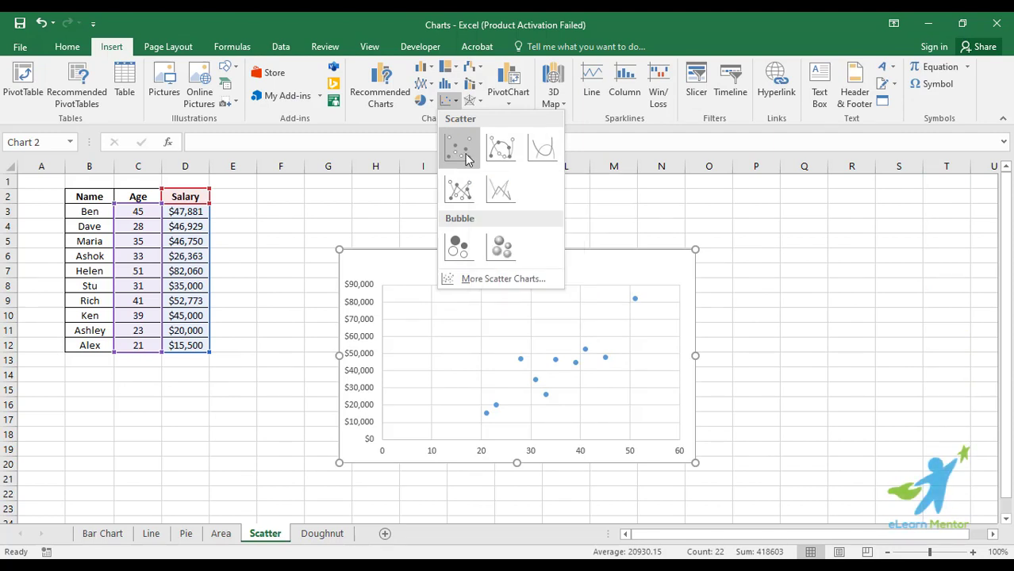
left_click(460, 151)
left_click_drag(600, 267, 605, 208)
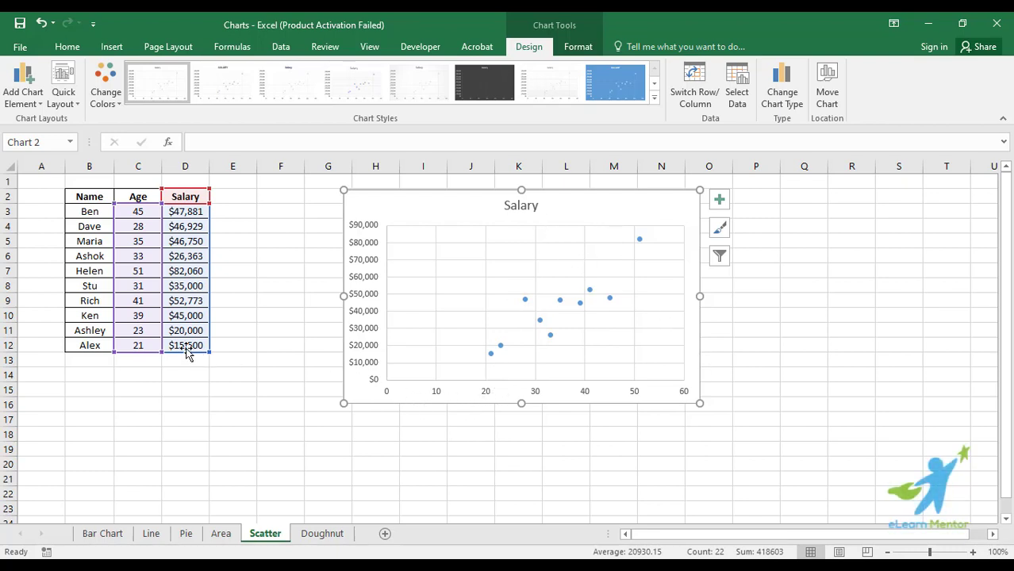
Step: Add data labels to the Salary series of the scatter chart
left_click(490, 355)
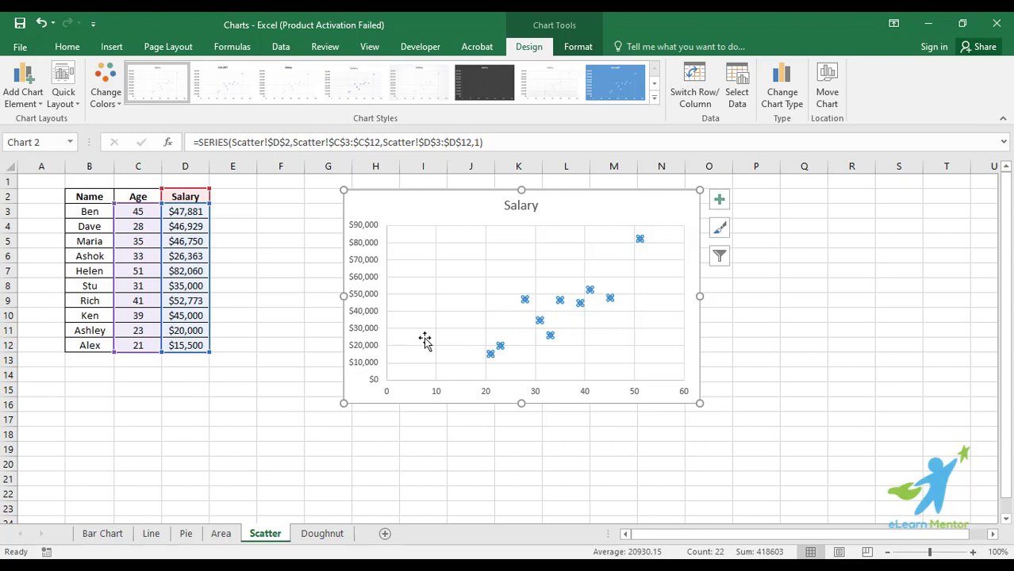
right_click(640, 238)
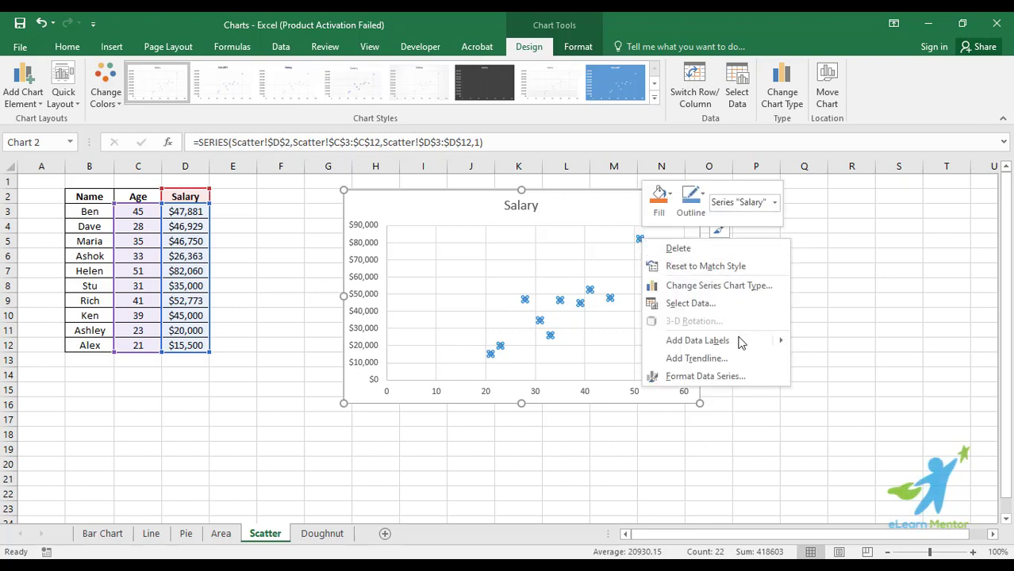
mouse_move(773, 341)
left_click(845, 342)
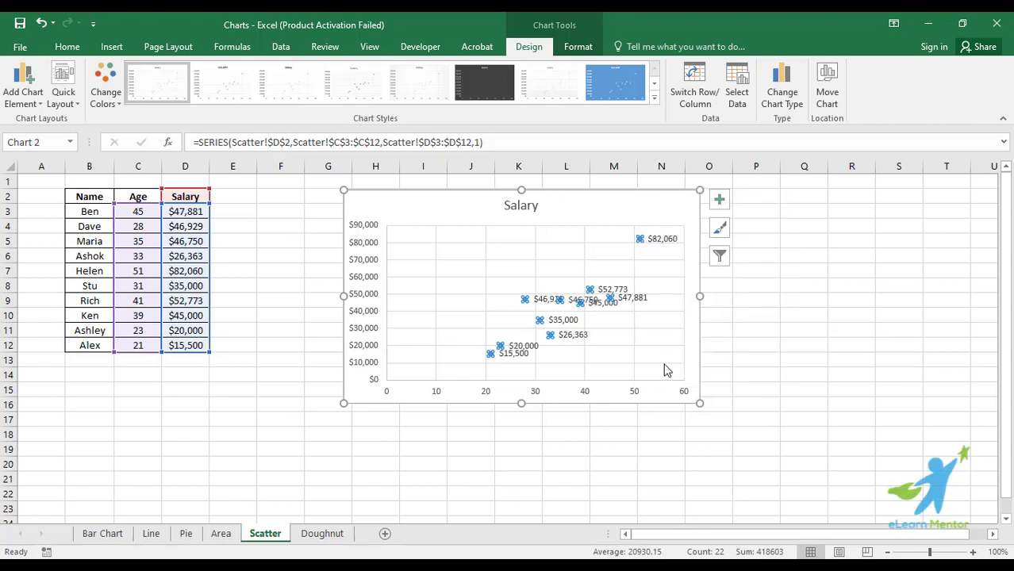
left_click(664, 369)
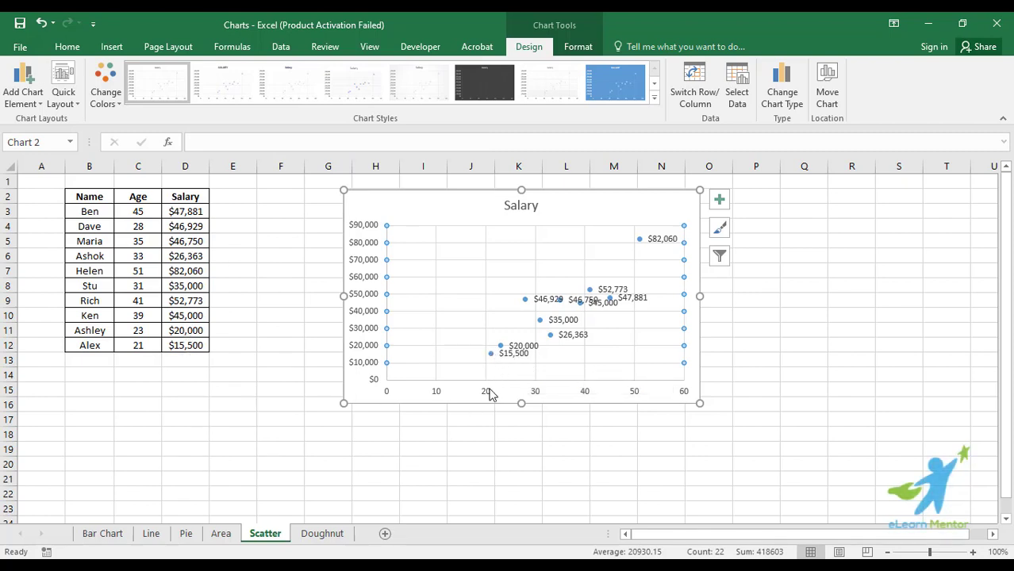
Step: Enlarge the Salary scatter chart to spread out its labelled points and move it closer to the data table
mouse_move(493, 358)
left_click_drag(607, 204, 604, 217)
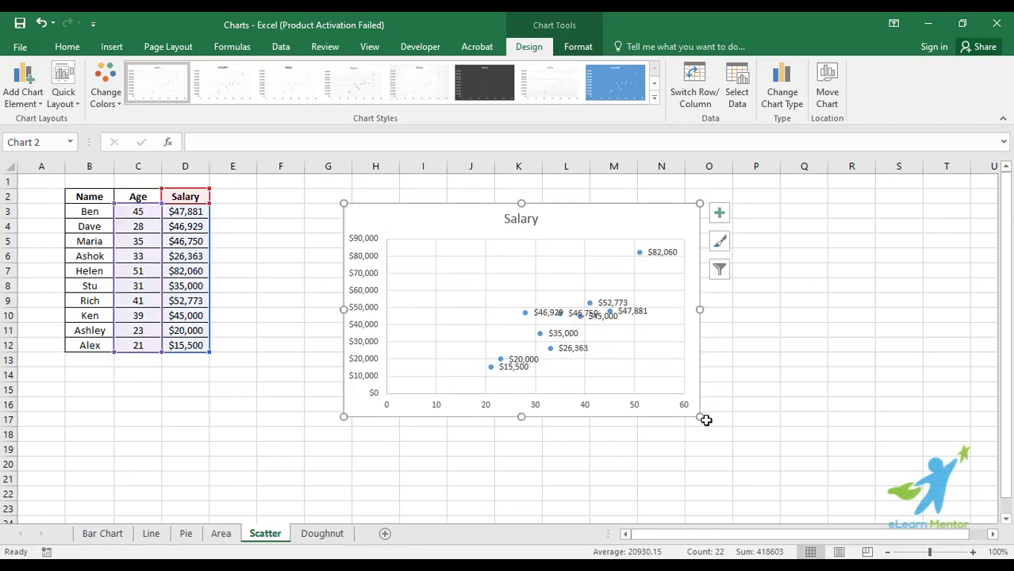
left_click_drag(697, 414, 850, 512)
left_click_drag(663, 222, 586, 179)
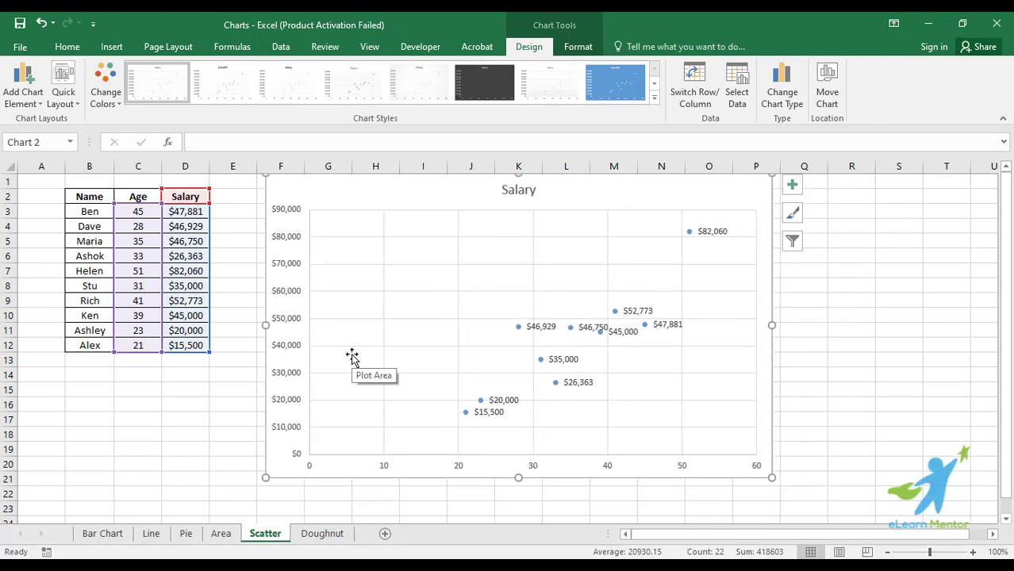
mouse_move(434, 201)
left_mouse_down()
mouse_move(468, 245)
mouse_move(445, 193)
left_mouse_up()
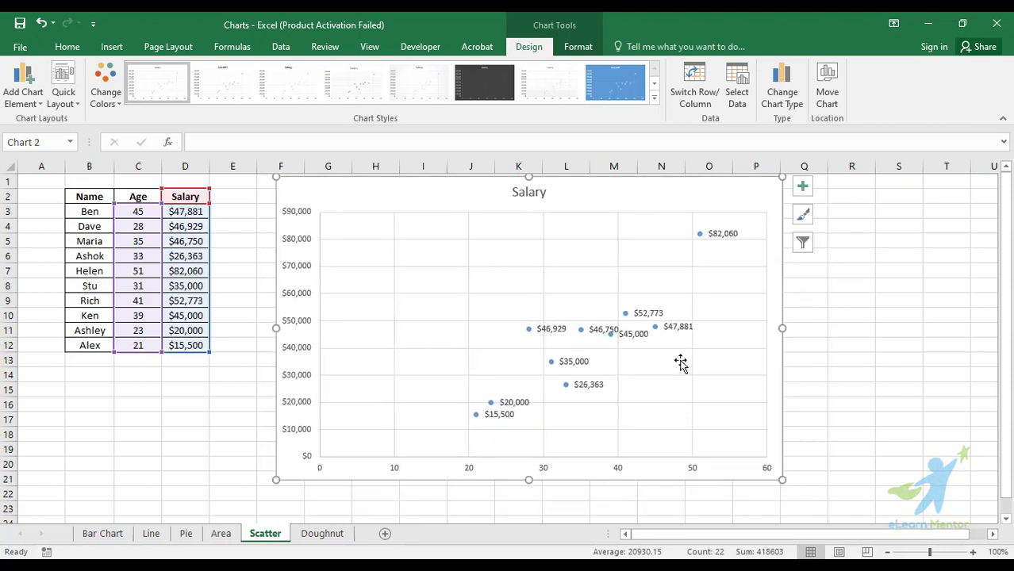
Step: Examine the scatter chart's element, style and filter options, including the list of series
left_click(802, 186)
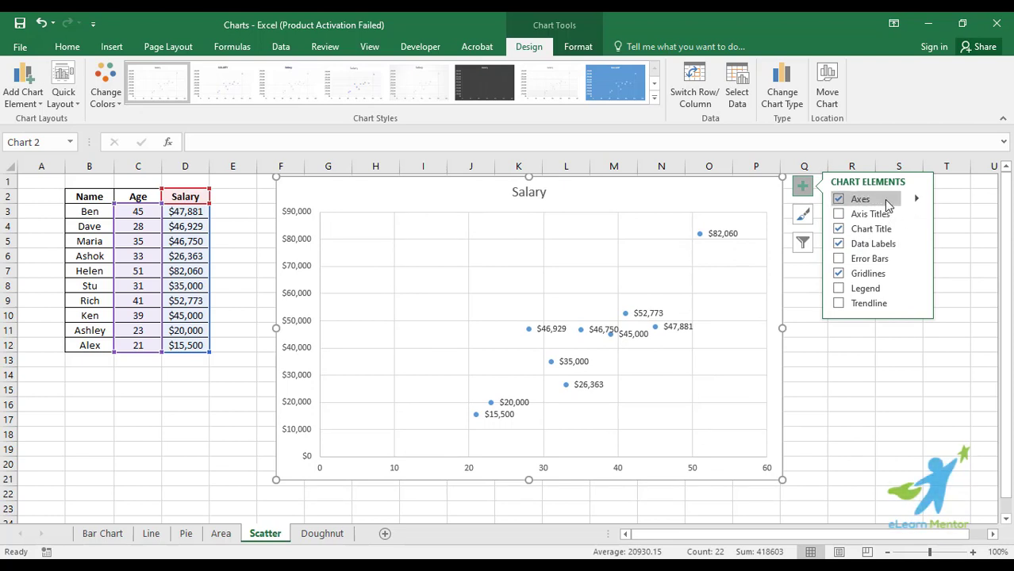
left_click(803, 215)
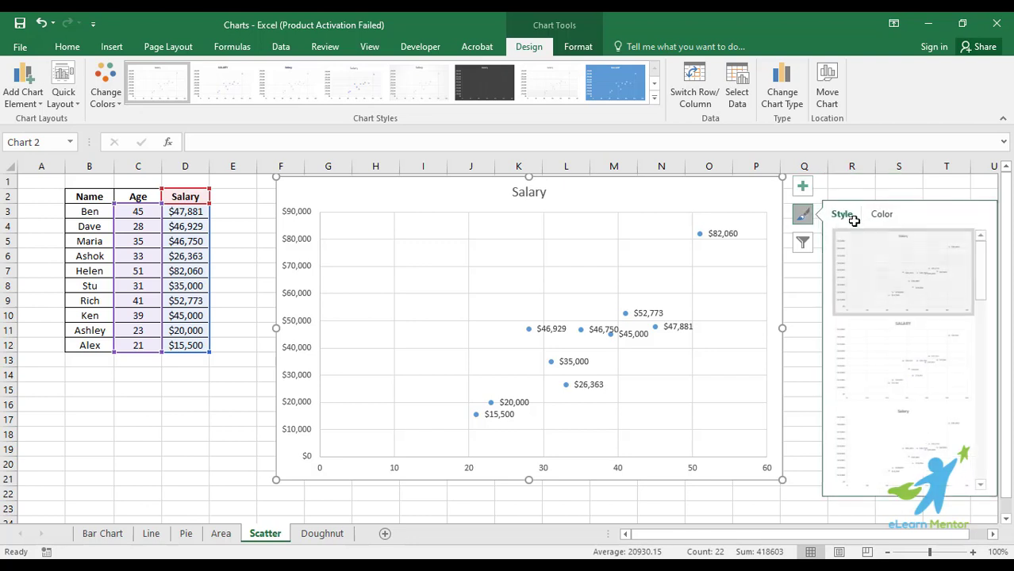
left_click(803, 242)
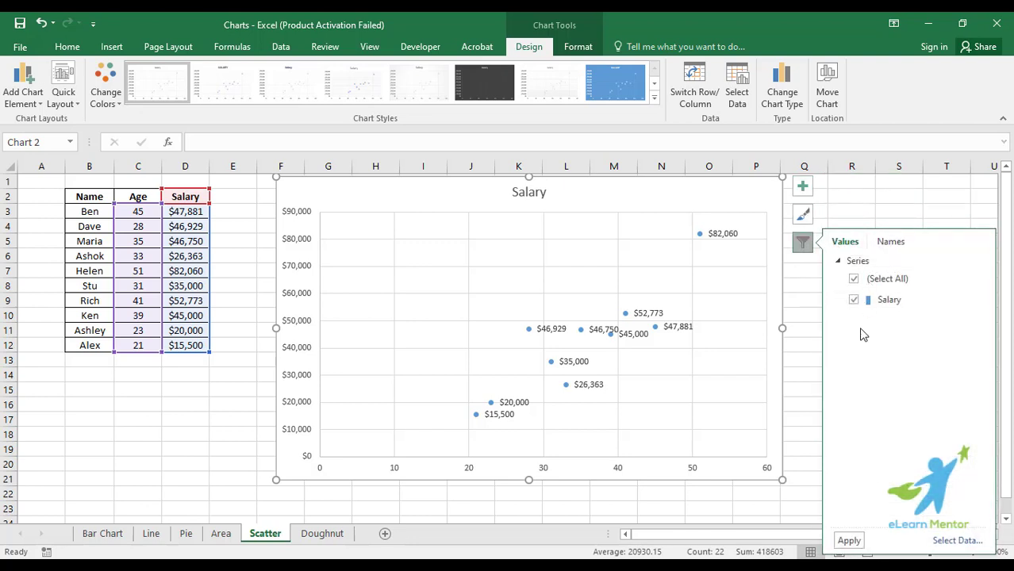
left_click(710, 333)
left_click(300, 335)
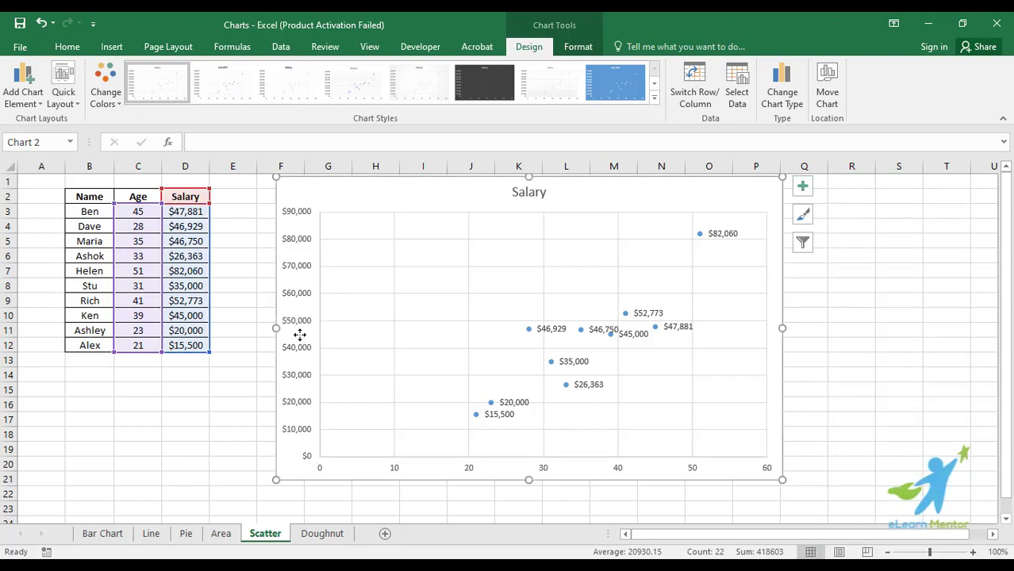
left_click(771, 370)
left_click(772, 370)
Step: Shrink the Salary scatter chart to a moderate size and place it just beside the data table
mouse_move(564, 197)
left_mouse_down()
mouse_move(570, 211)
mouse_move(570, 199)
left_mouse_up()
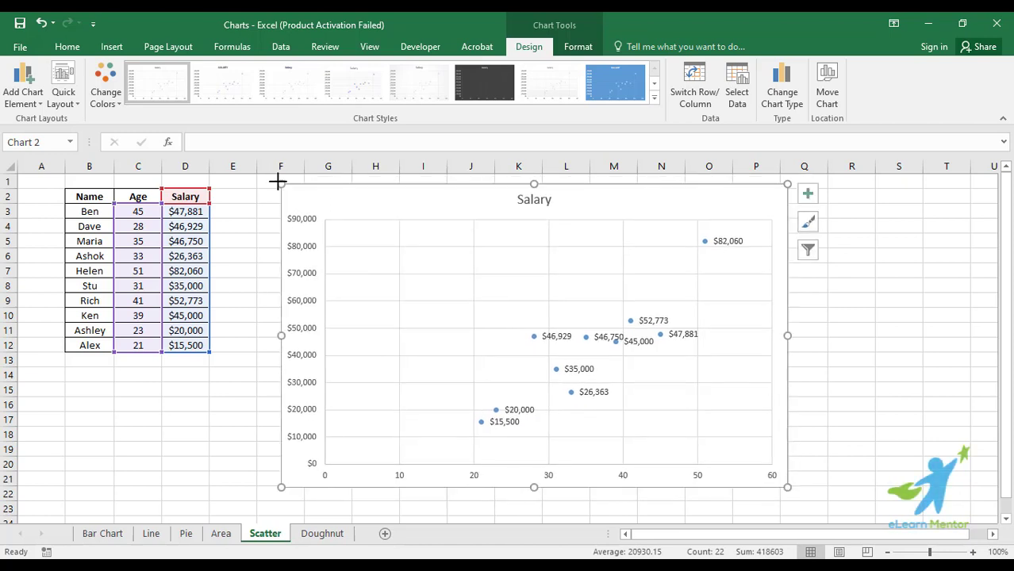
left_click_drag(278, 182, 358, 228)
left_click_drag(494, 252, 401, 202)
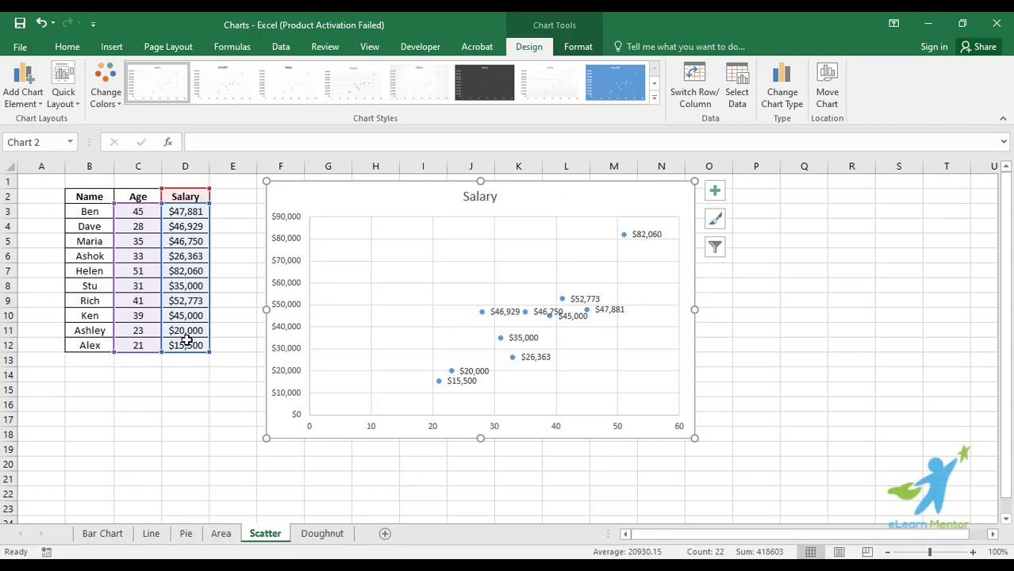
left_click(111, 48)
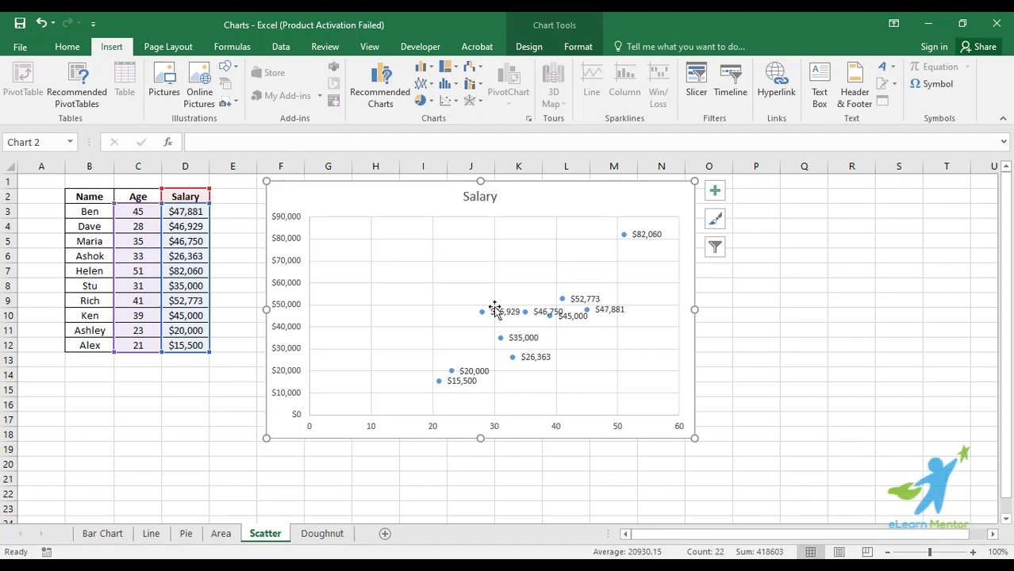
left_click(452, 103)
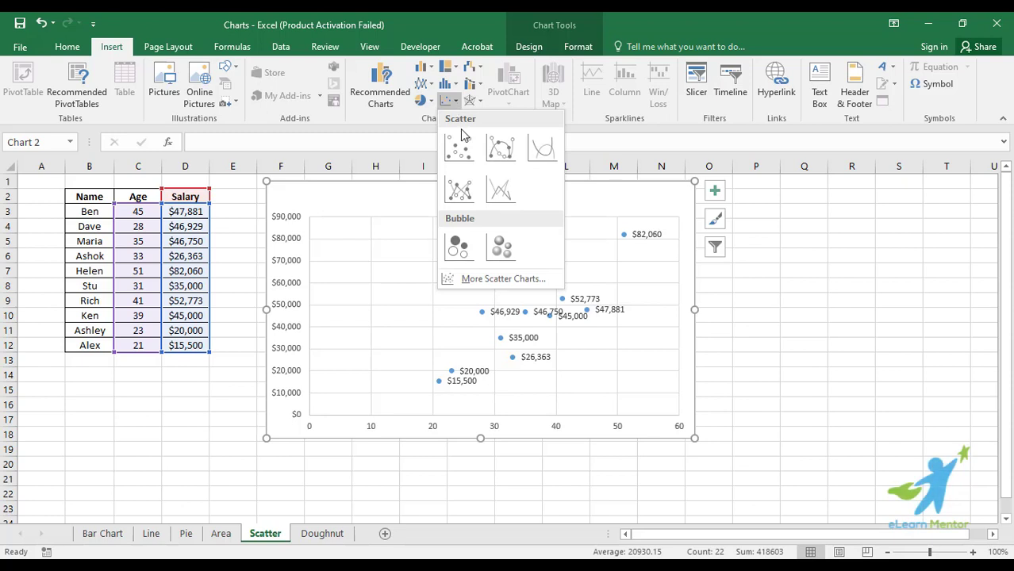
left_click(644, 197)
right_click(644, 196)
key("Escape")
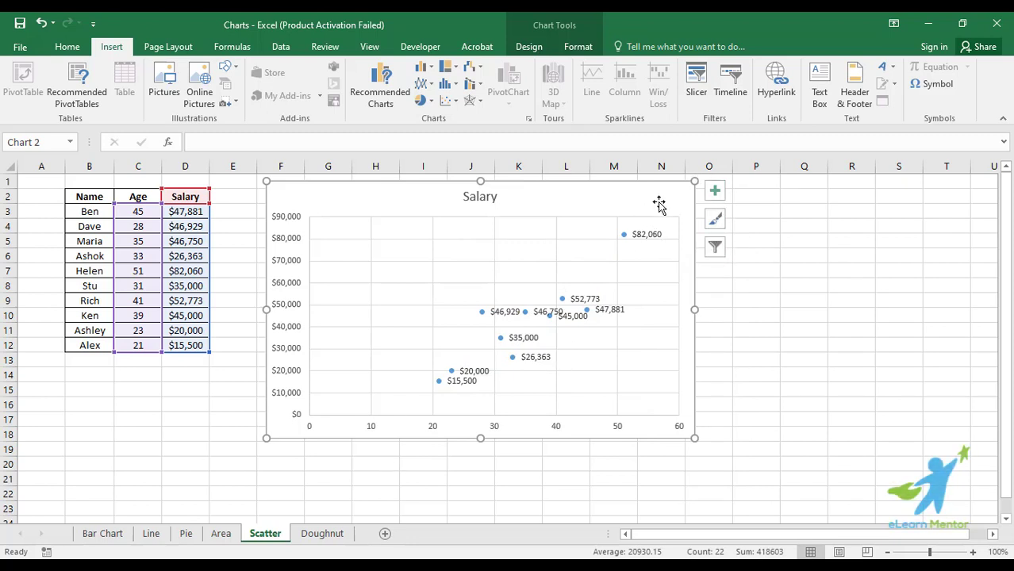
Step: Deselect the Salary scatter chart and switch to the Doughnut worksheet
left_click(316, 479)
left_click(214, 407)
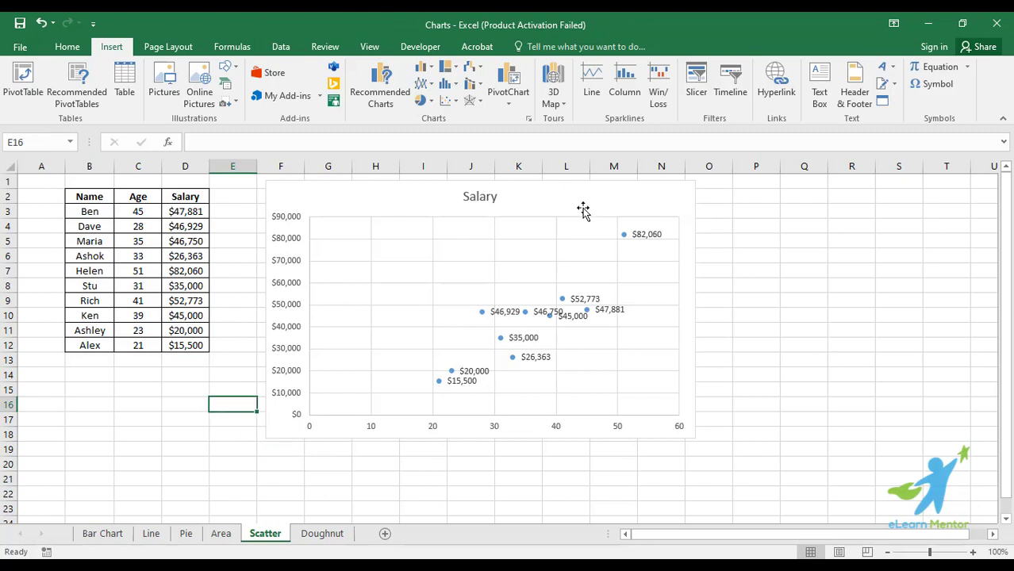
left_click(322, 536)
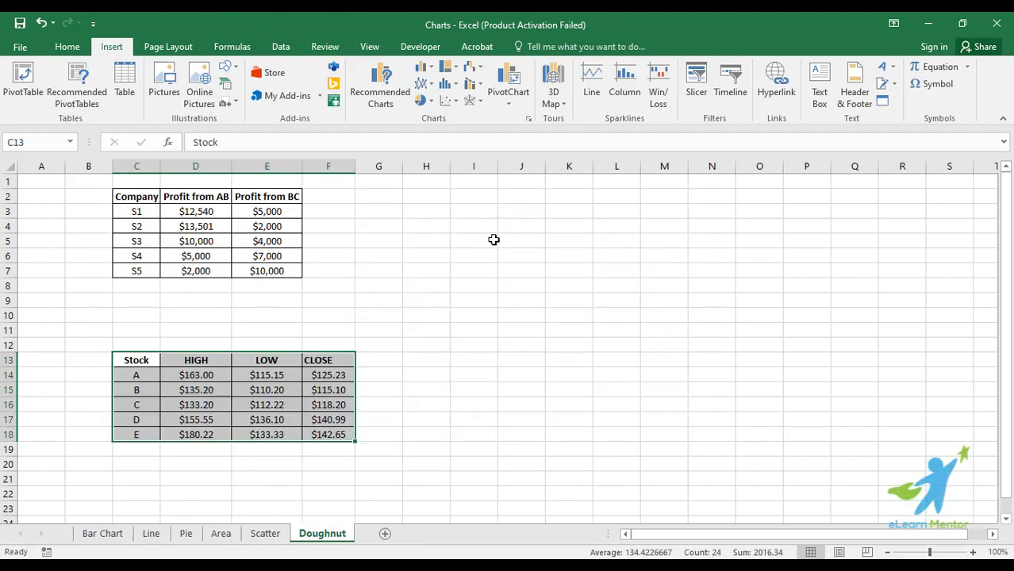
Step: Examine the company names and the Profit from AB and Profit from BC figures in the company profit table
left_click(282, 226)
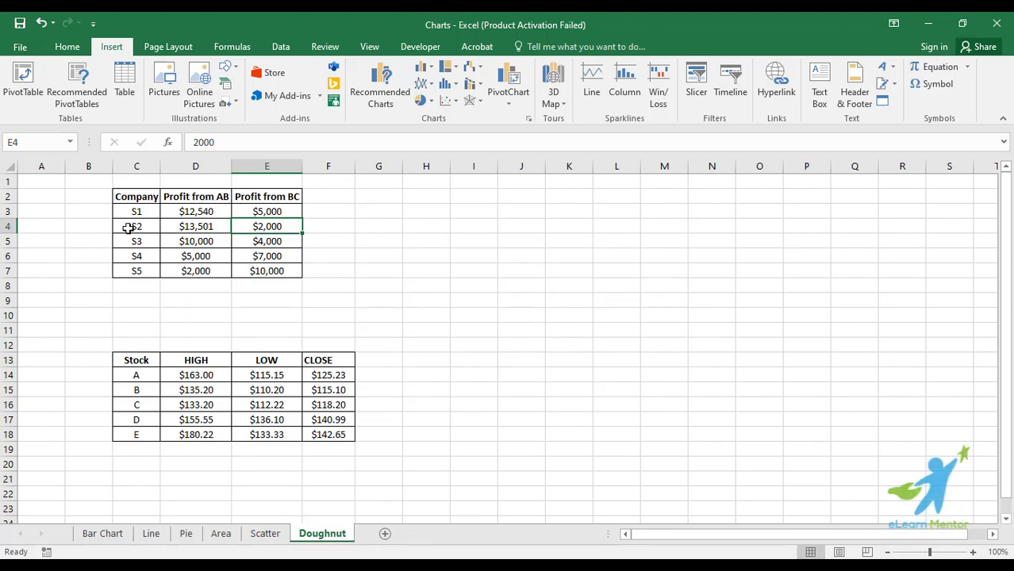
left_click_drag(149, 208, 154, 280)
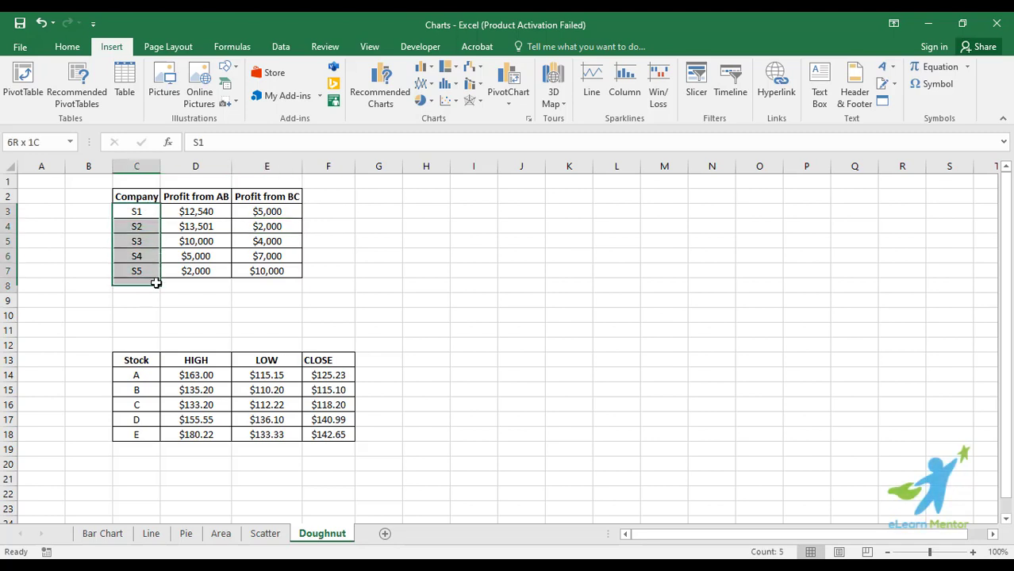
left_click(180, 243)
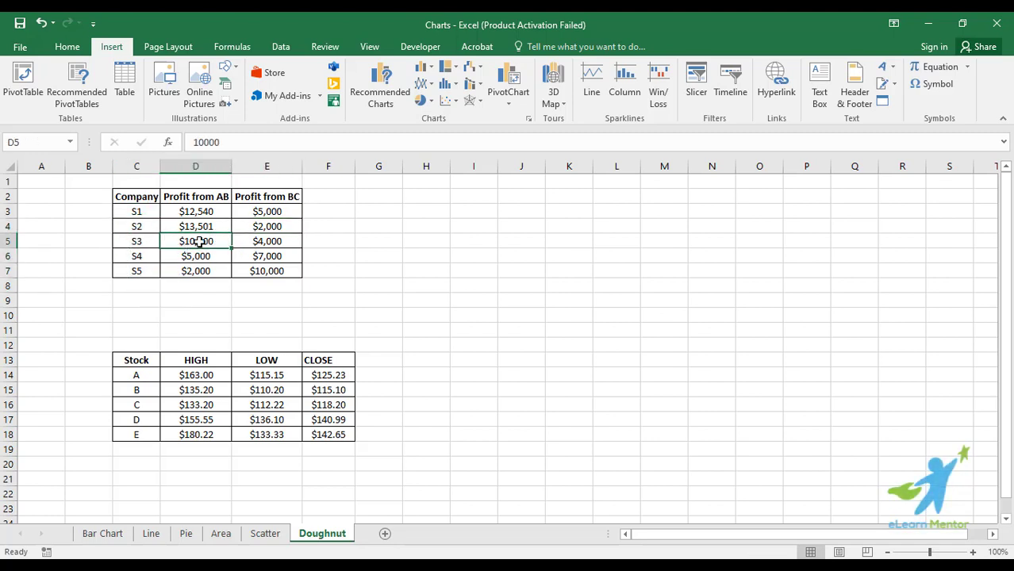
left_click_drag(149, 199, 199, 270)
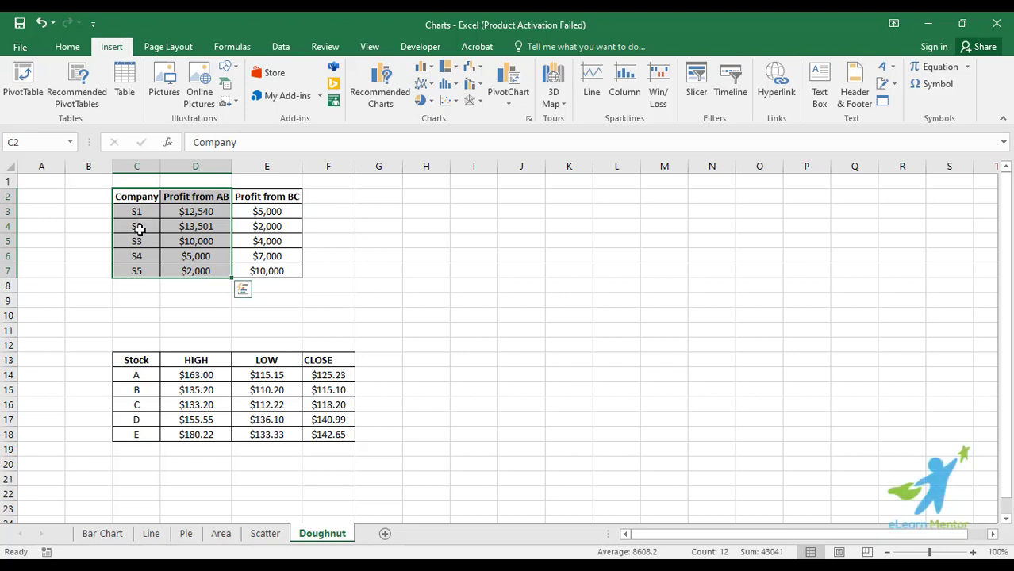
left_click_drag(135, 213, 149, 276)
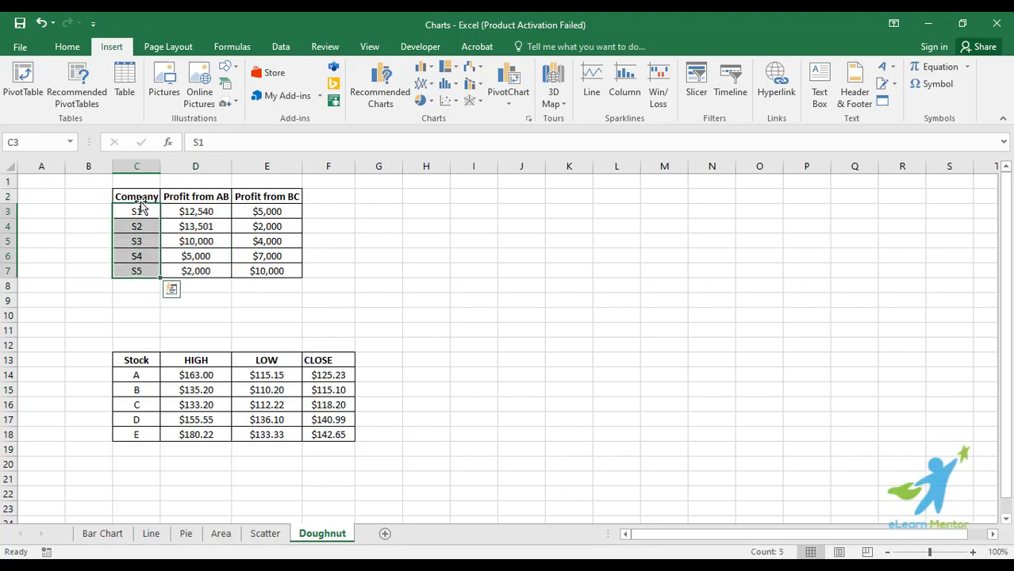
left_click_drag(141, 210, 142, 276)
left_click(224, 195)
left_click_drag(141, 211, 209, 270)
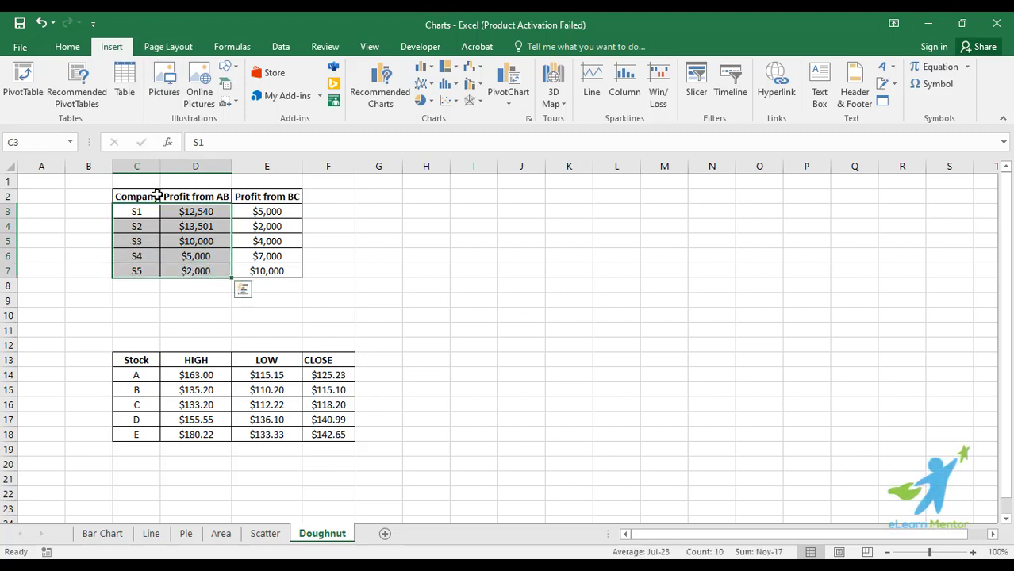
Step: Insert a doughnut chart of Profit from AB by company from C2:D7 and place it beside the two tables
left_click_drag(158, 194, 210, 272)
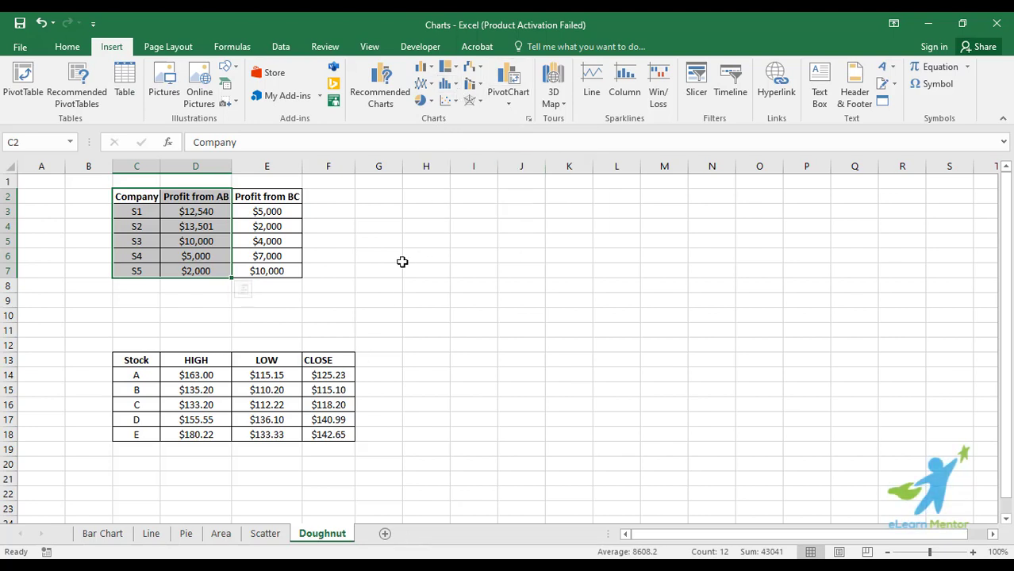
left_click(453, 101)
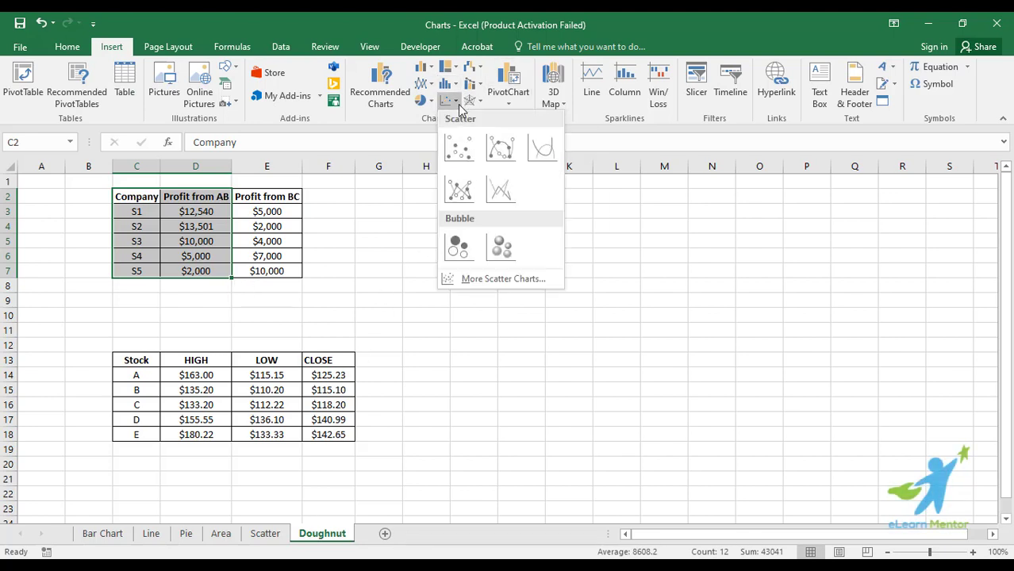
left_click(457, 87)
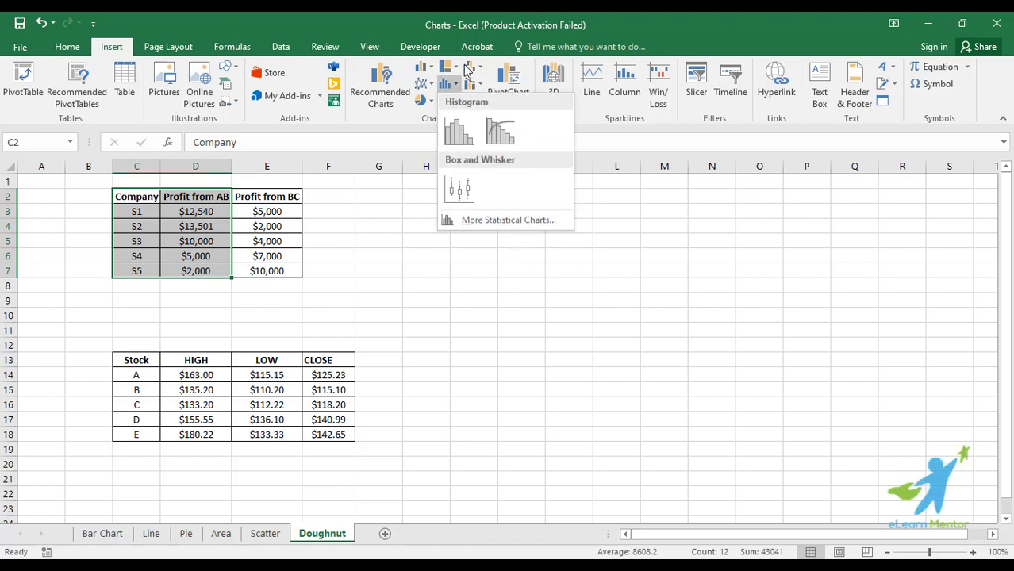
left_click(460, 69)
left_click(481, 70)
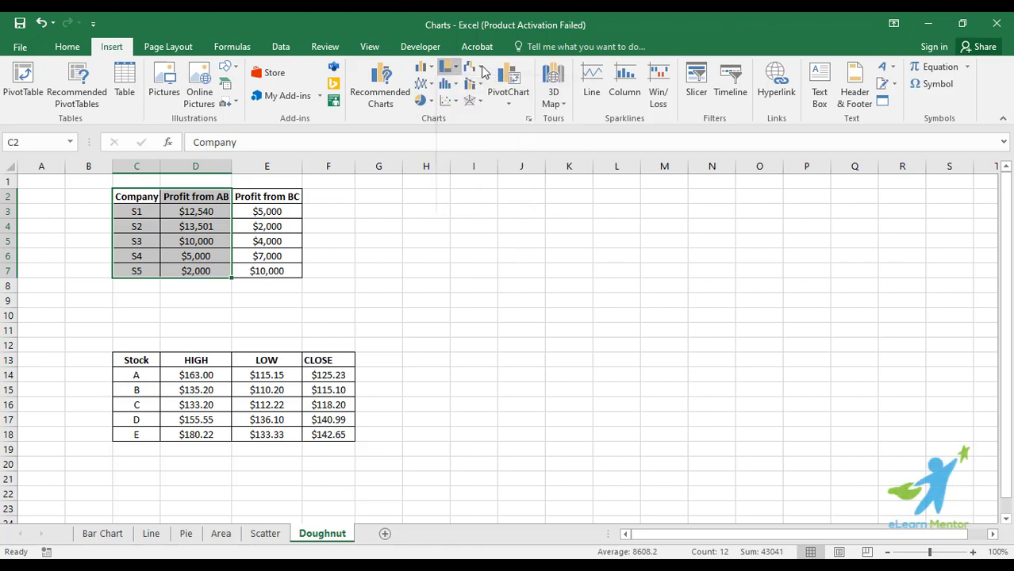
left_click(430, 101)
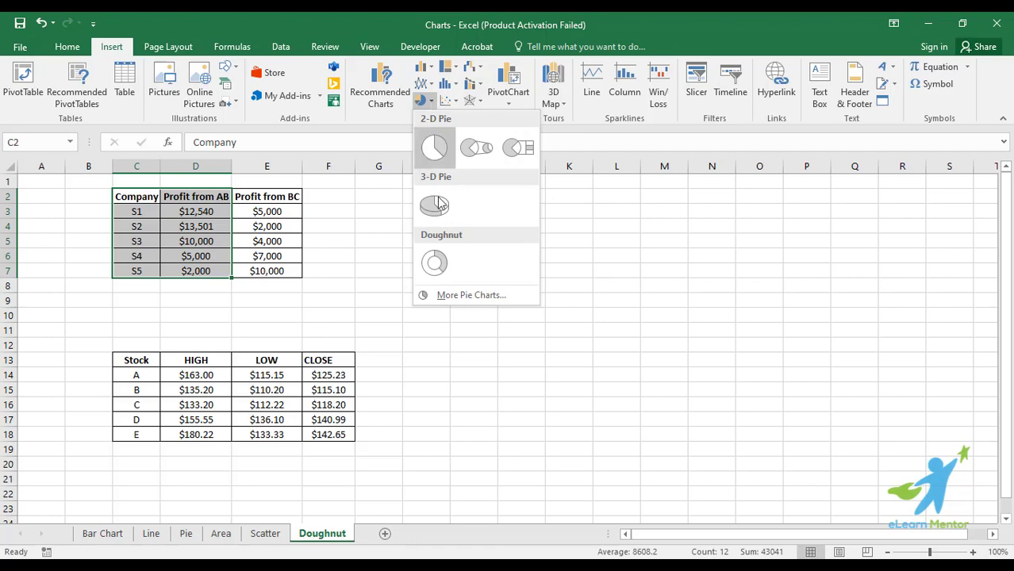
left_click(437, 266)
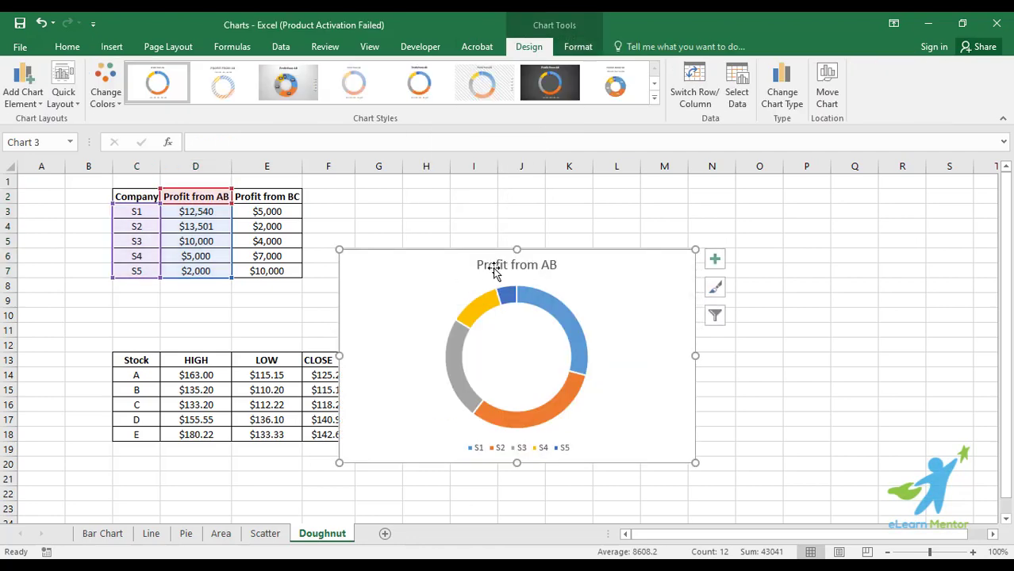
left_click_drag(511, 317, 565, 268)
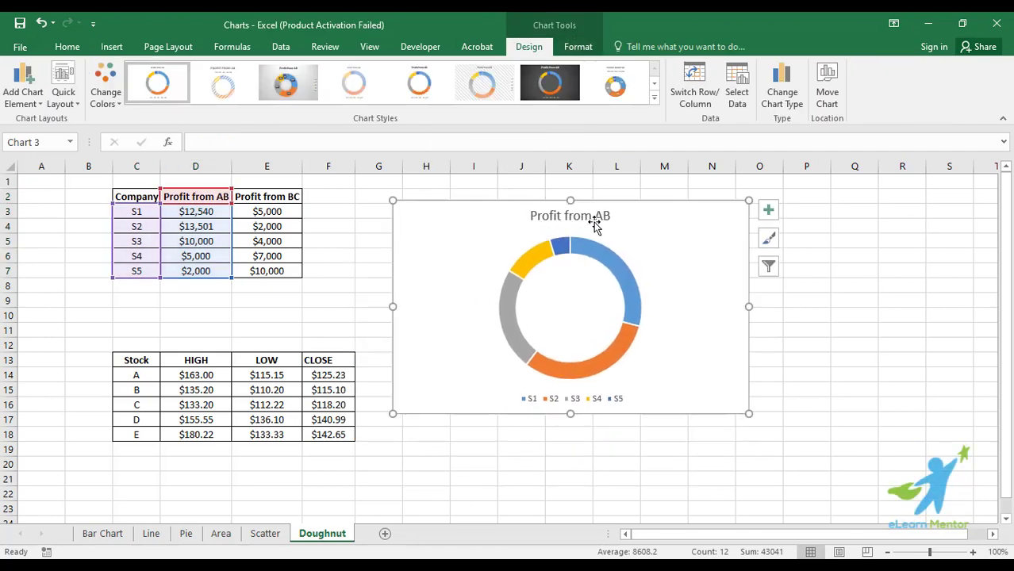
Step: Examine the doughnut series' options and its individual company segments against the legend
left_click(627, 275)
right_click(628, 274)
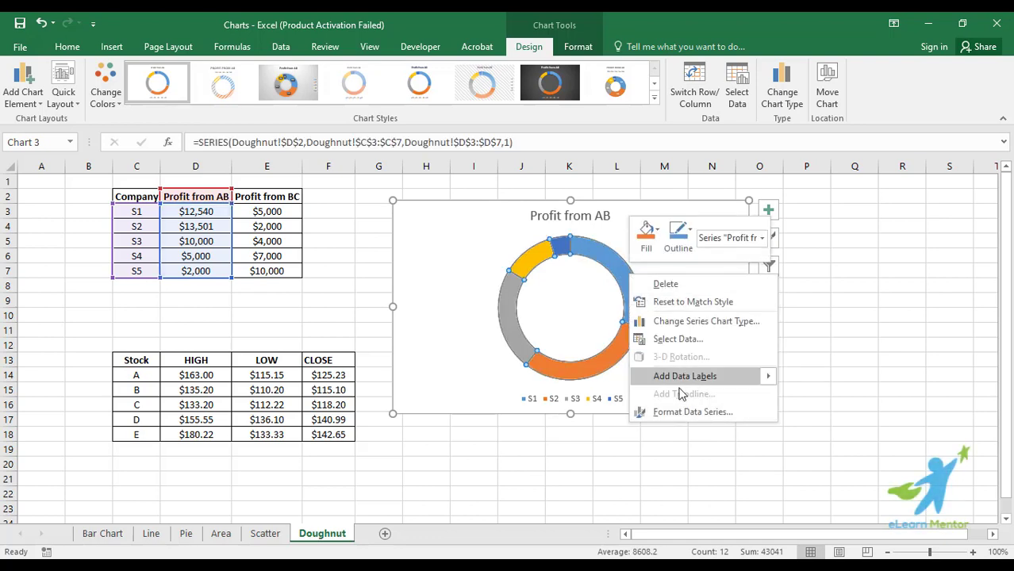
key("Escape")
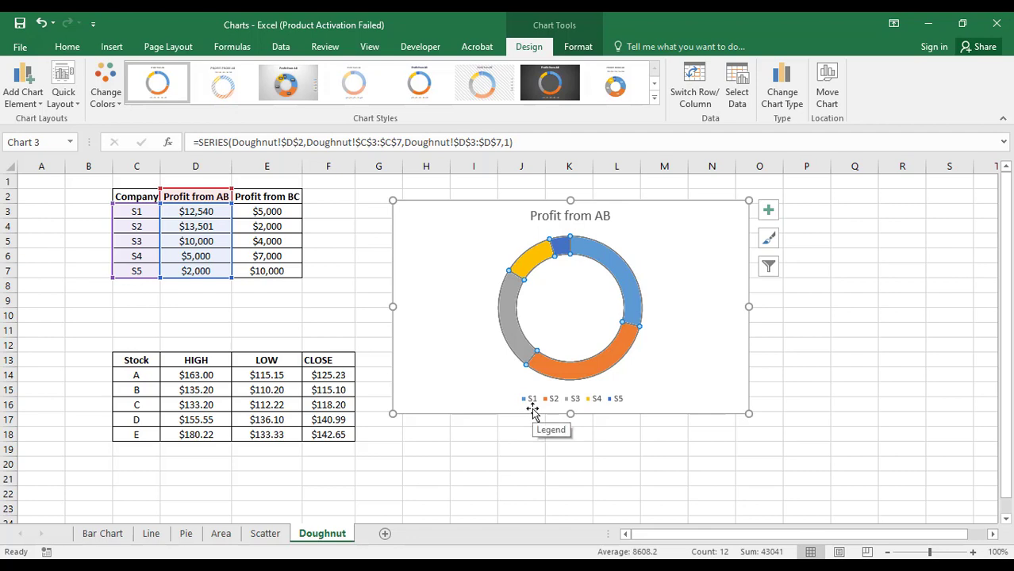
left_click(626, 285)
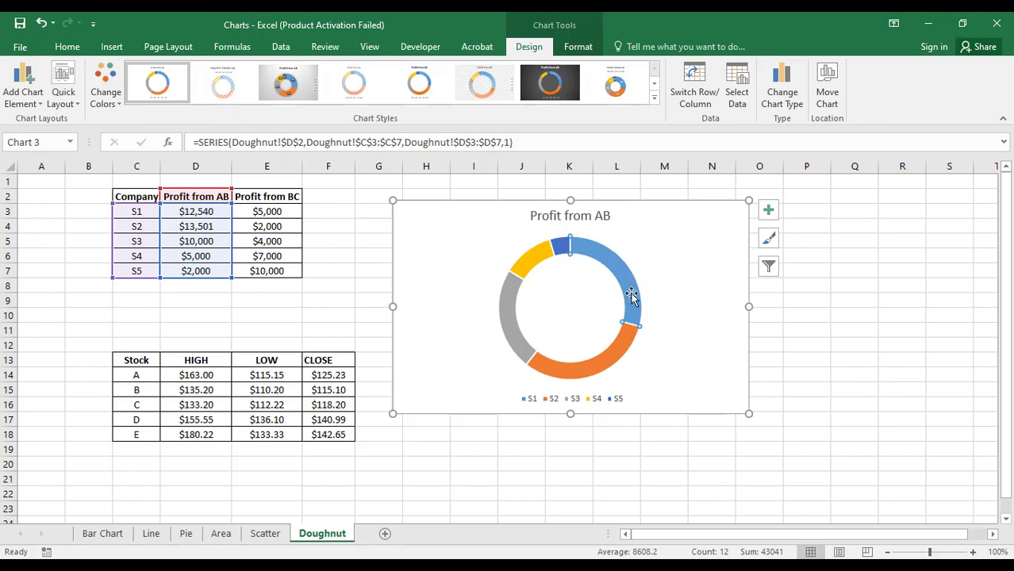
left_click(603, 360)
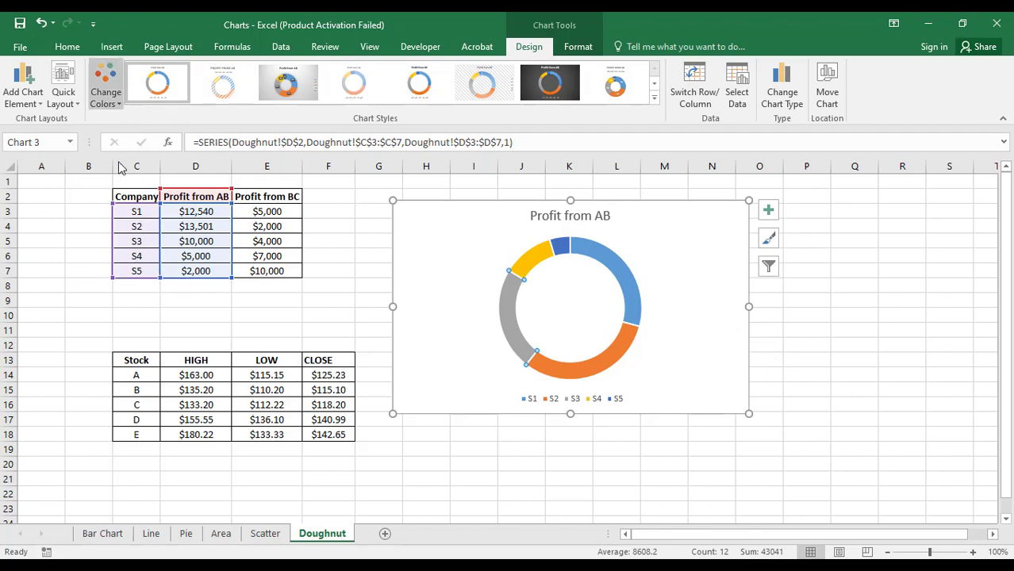
Step: Convert the Profit from AB doughnut chart to a 2-D pie and delete the chart
left_click(94, 52)
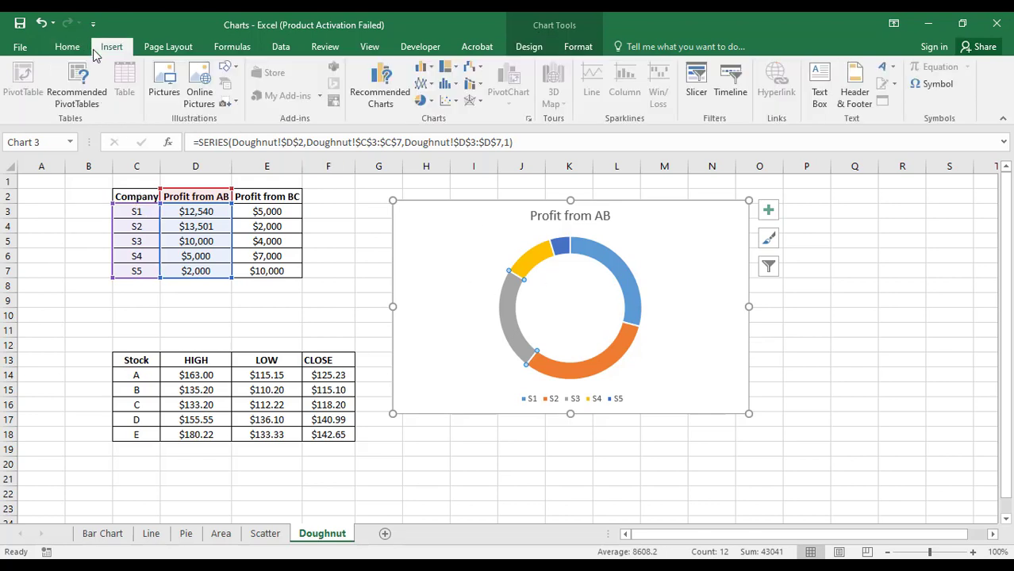
left_click(432, 101)
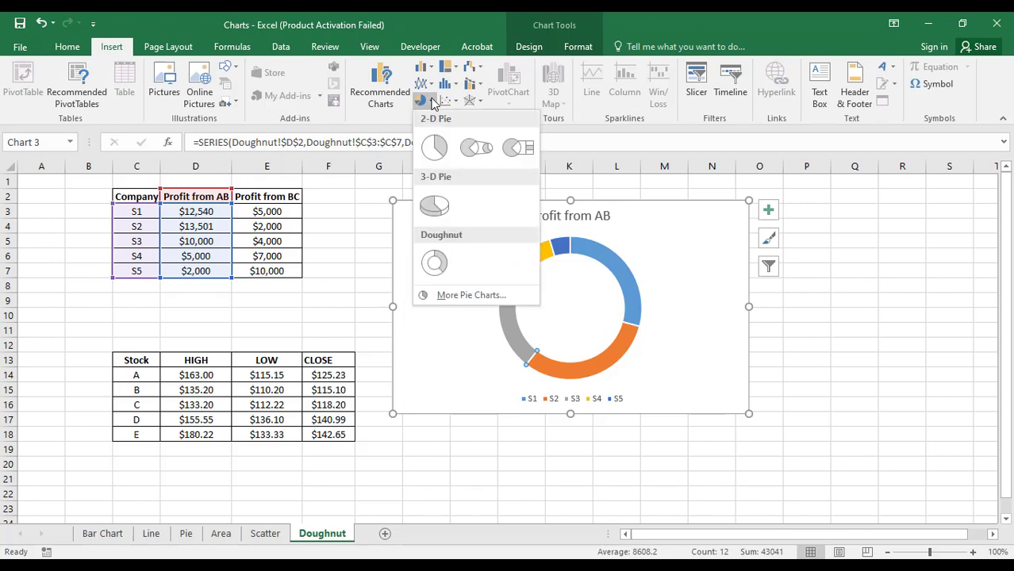
left_click(444, 148)
mouse_move(652, 218)
left_mouse_down()
mouse_move(686, 312)
mouse_move(651, 217)
left_mouse_up()
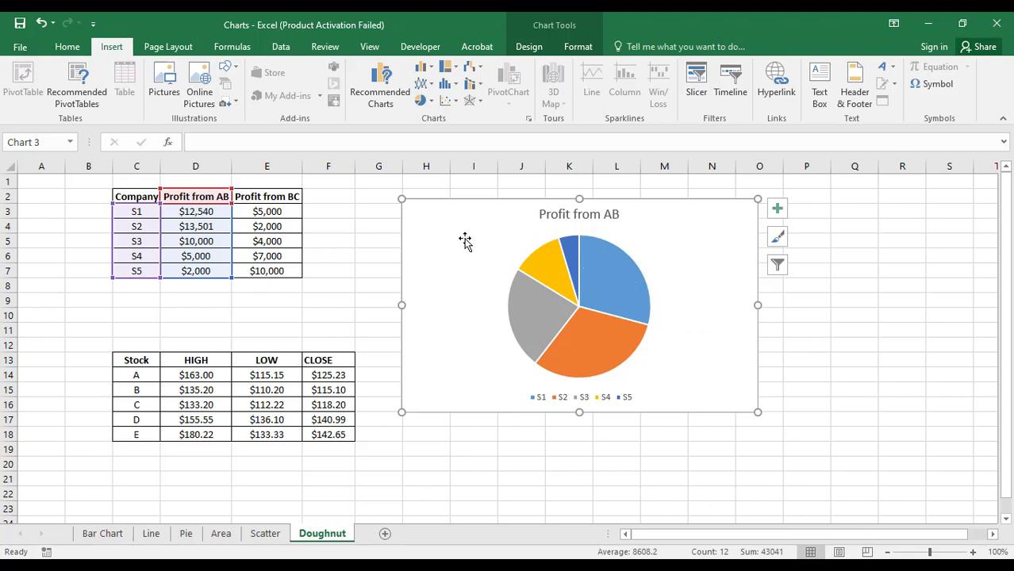
key("Delete")
Step: Preview pie and doughnut charts for the Company and Profit from BC columns without inserting one
left_click_drag(136, 196, 133, 269)
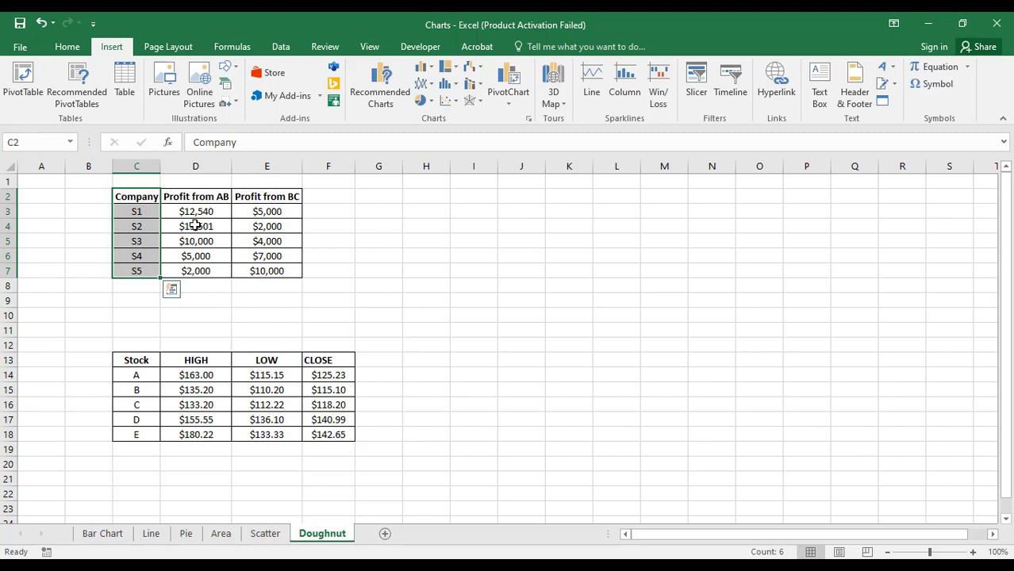
left_click_drag(267, 197, 271, 267)
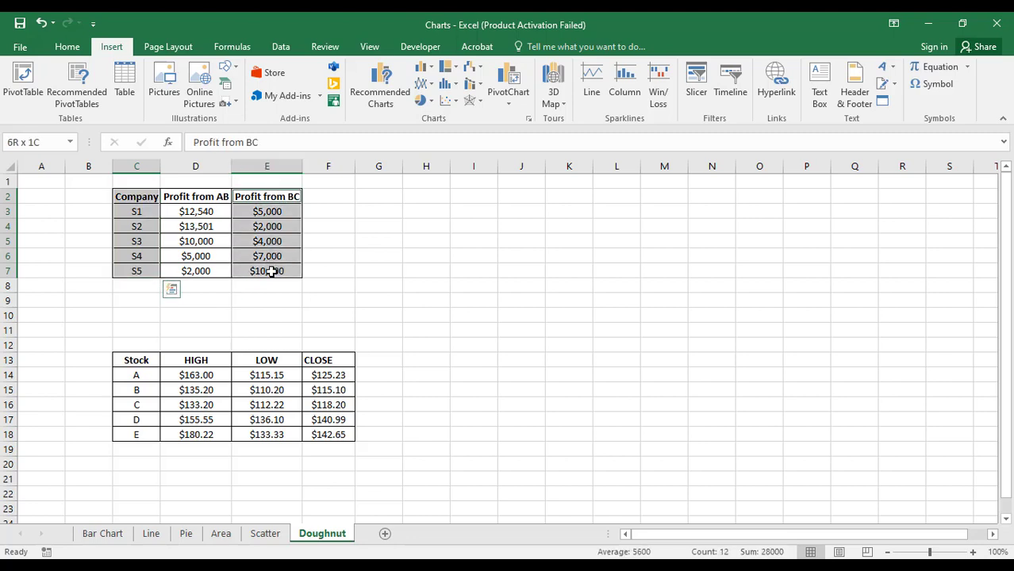
left_click(455, 104)
left_click(455, 86)
left_click(455, 70)
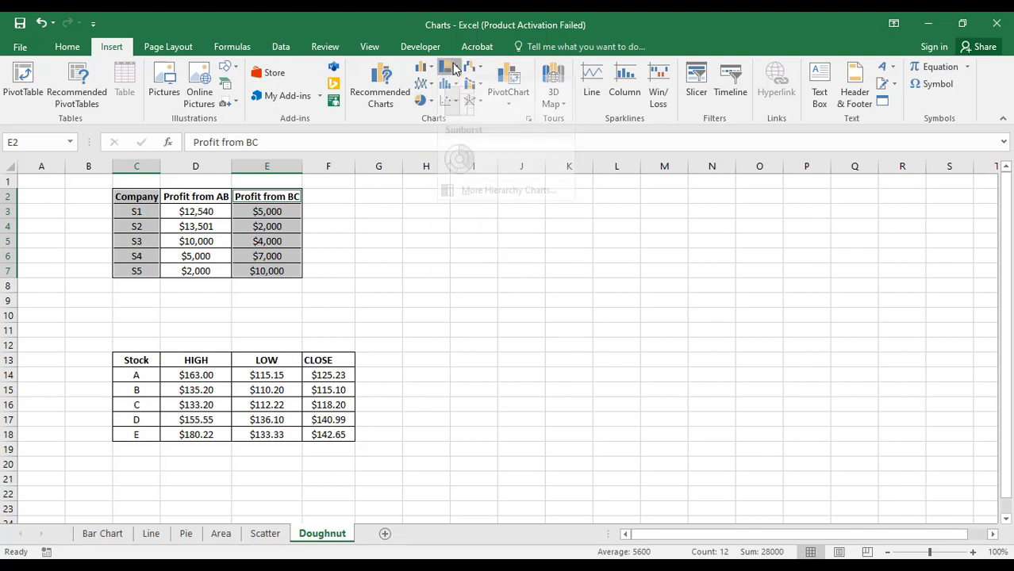
left_click(422, 101)
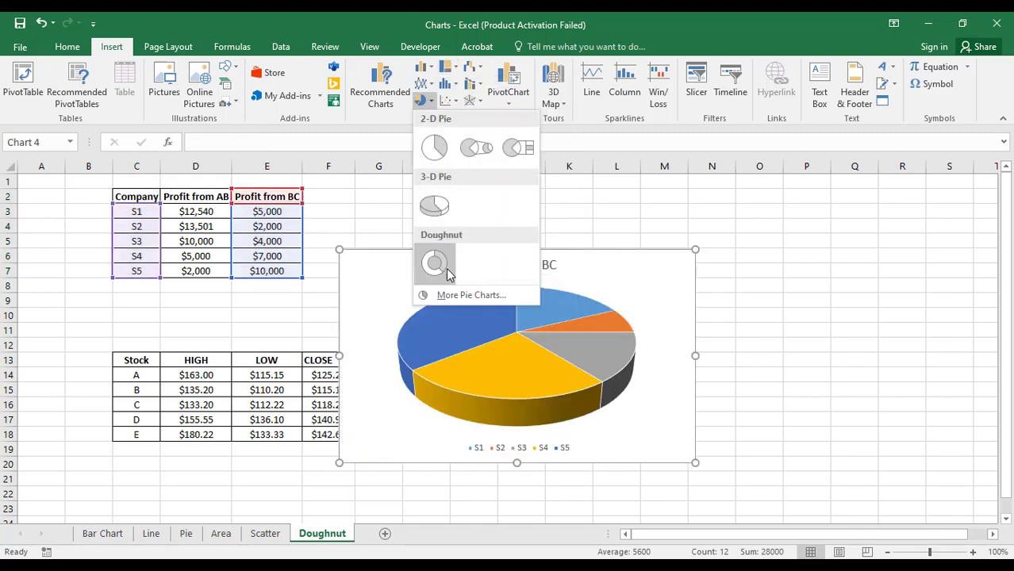
left_click(636, 206)
Step: Examine the stock table's names and its HIGH, LOW and CLOSE prices for each stock
scroll(305, 429, "down", 4)
left_click(349, 433)
scroll(357, 431, "up", 1)
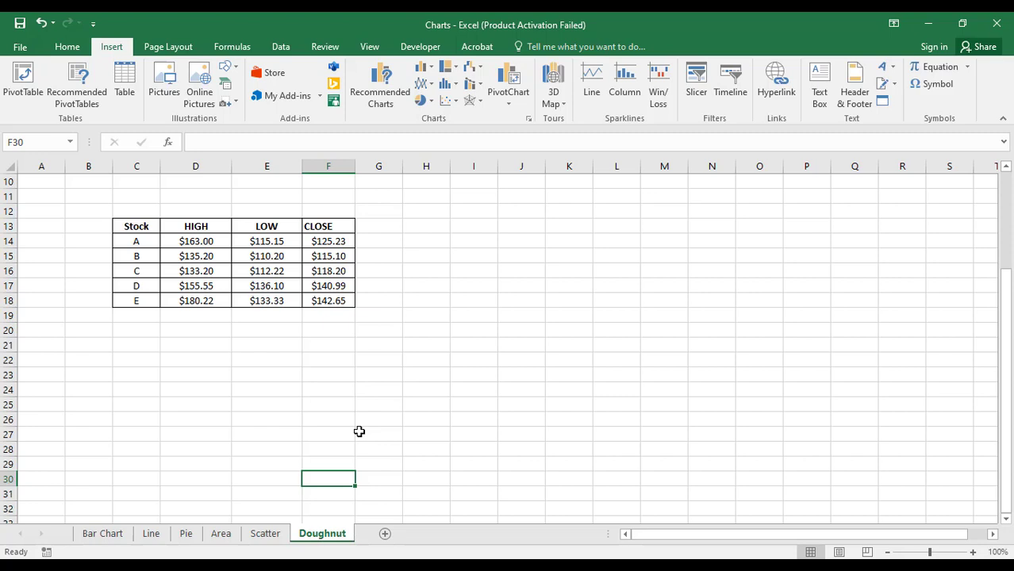
scroll(358, 430, "up", 1)
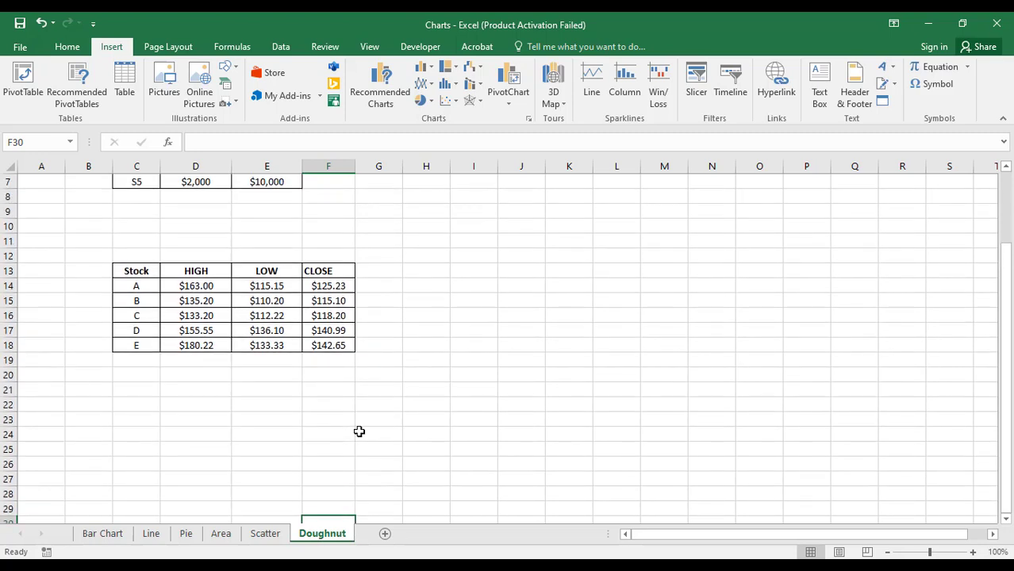
left_click(140, 286)
left_click_drag(140, 307, 140, 346)
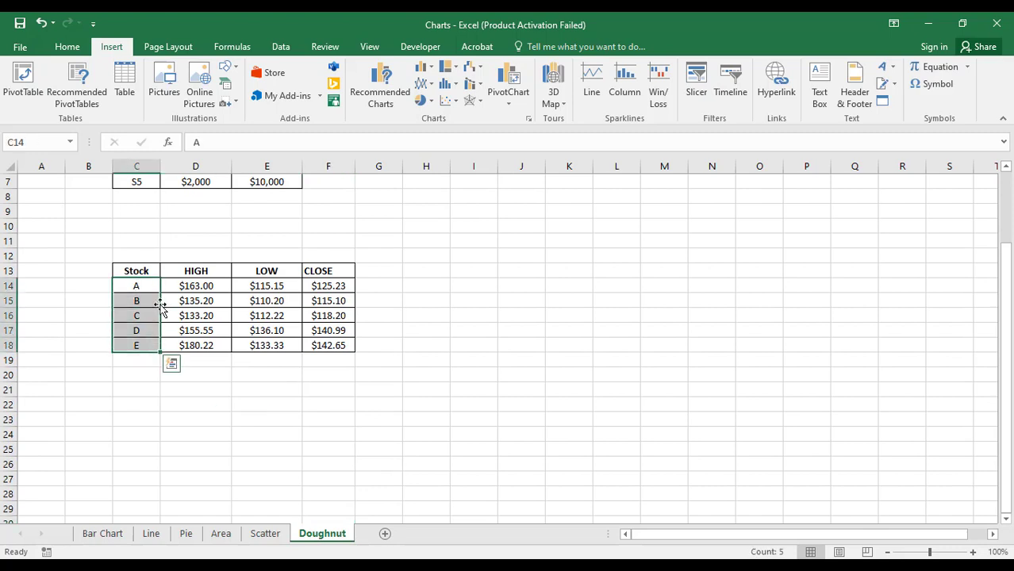
left_click_drag(155, 271, 334, 352)
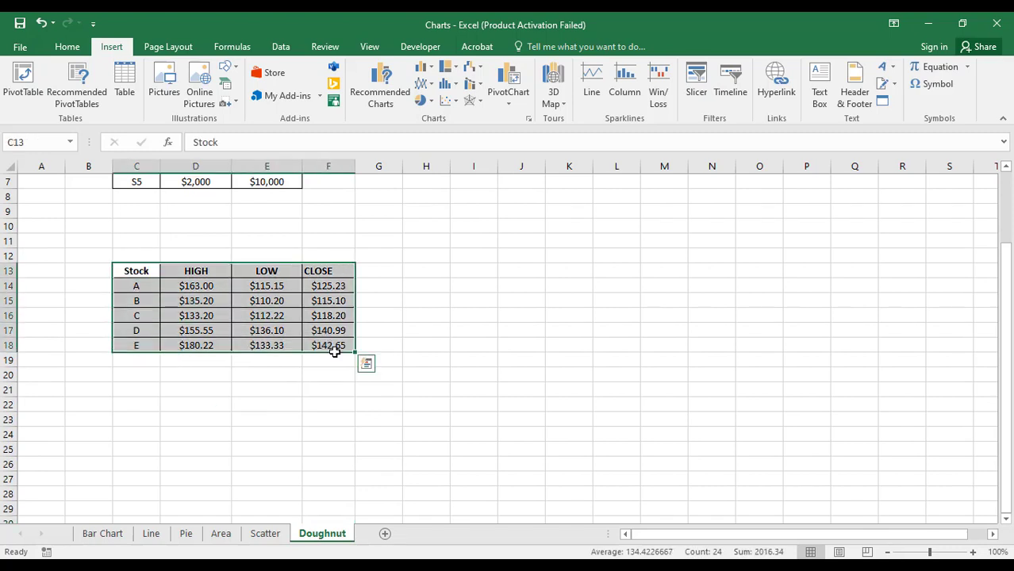
left_click_drag(141, 285, 267, 315)
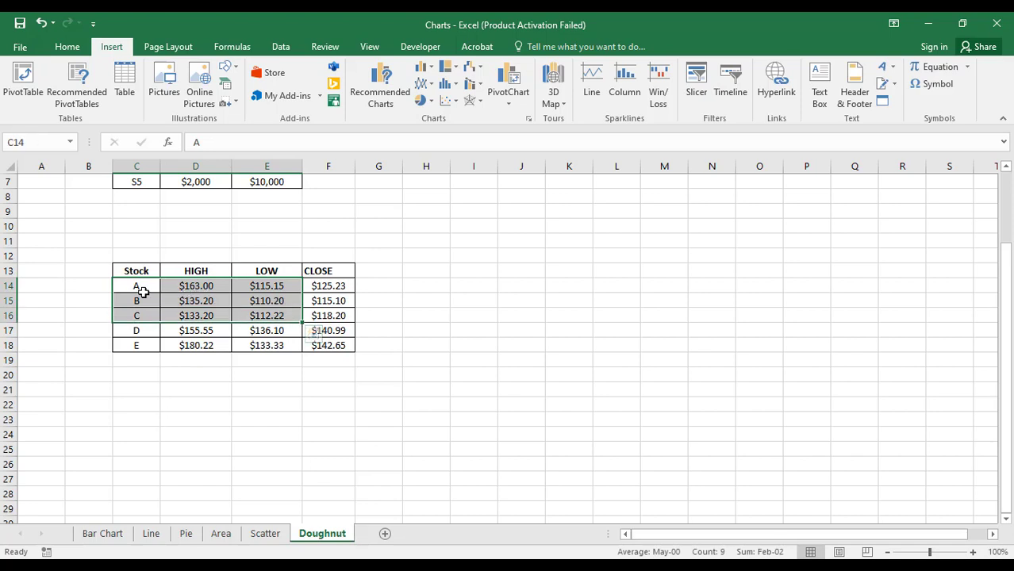
left_click_drag(186, 285, 323, 283)
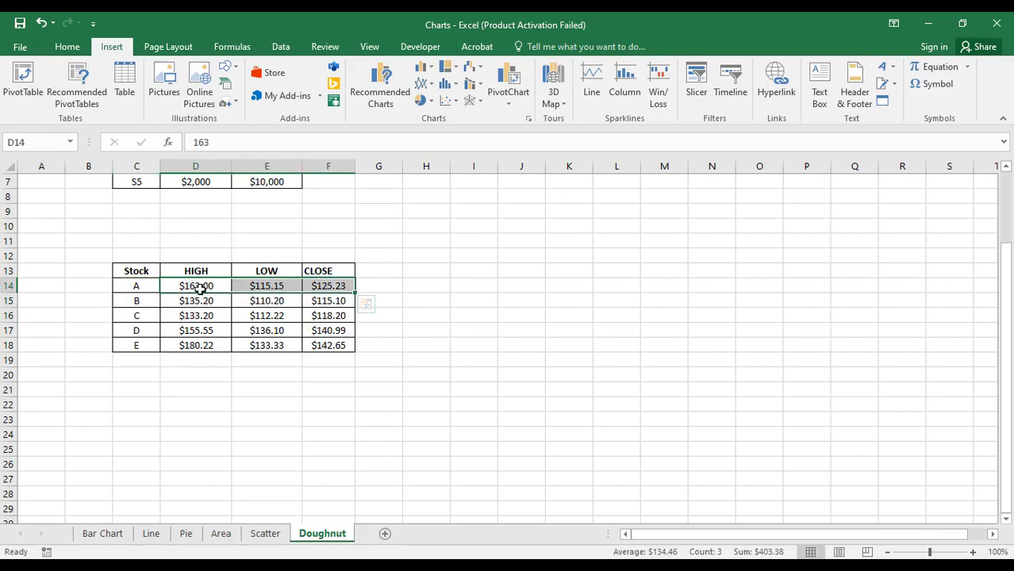
left_click(204, 313)
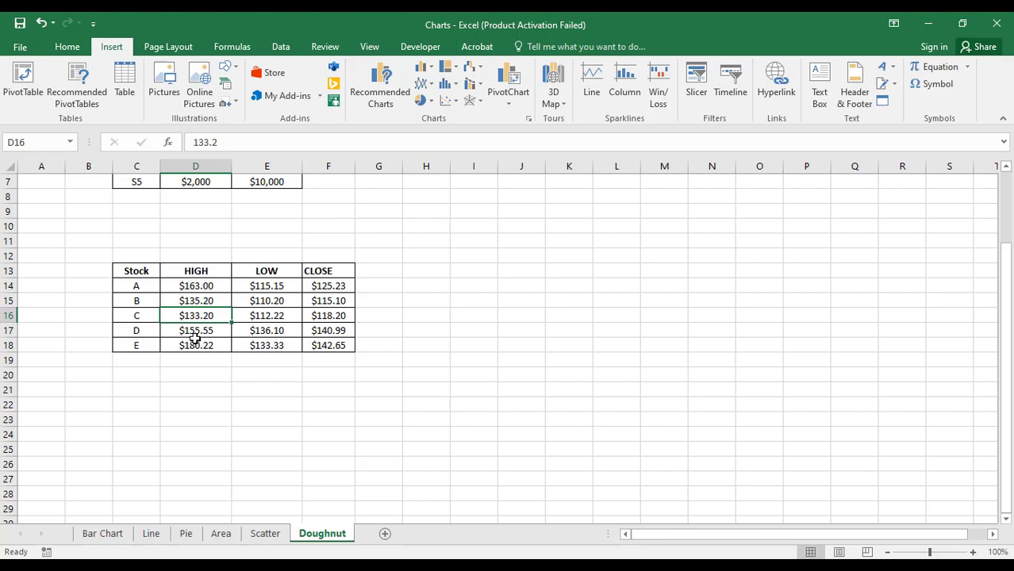
Step: Insert a High-Low-Close stock chart from the stock table in C13:F18
left_click_drag(121, 273, 315, 345)
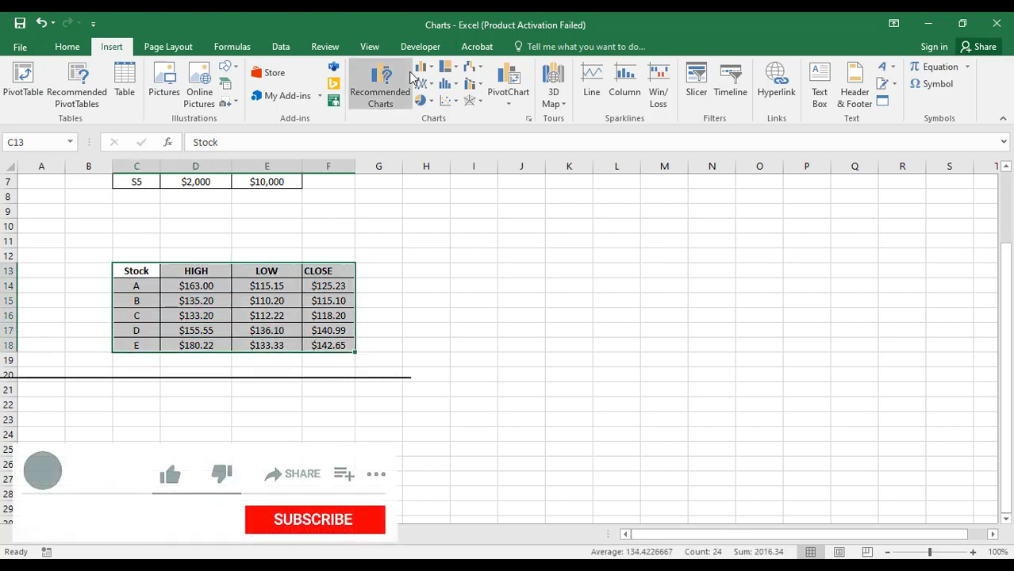
left_click(473, 67)
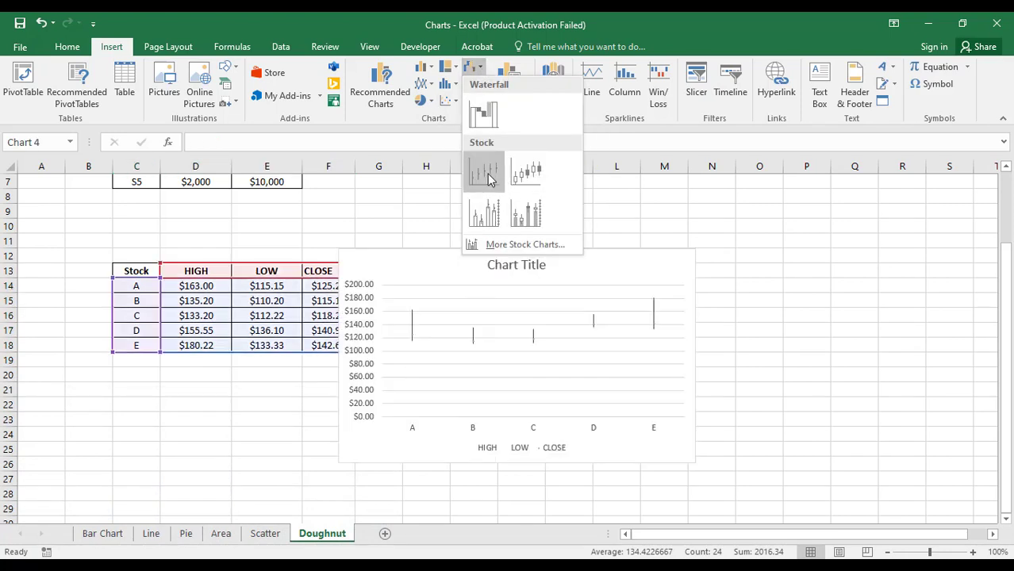
left_click(485, 175)
Step: Move the stock chart clear of the table and enlarge it to span about columns H to R
left_click_drag(437, 268, 518, 238)
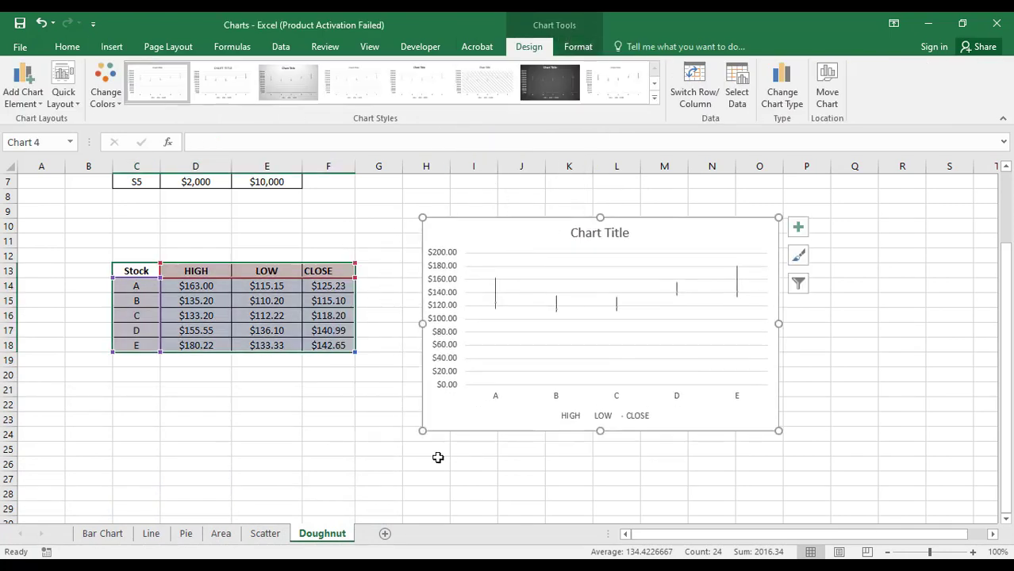
left_click_drag(422, 431, 347, 475)
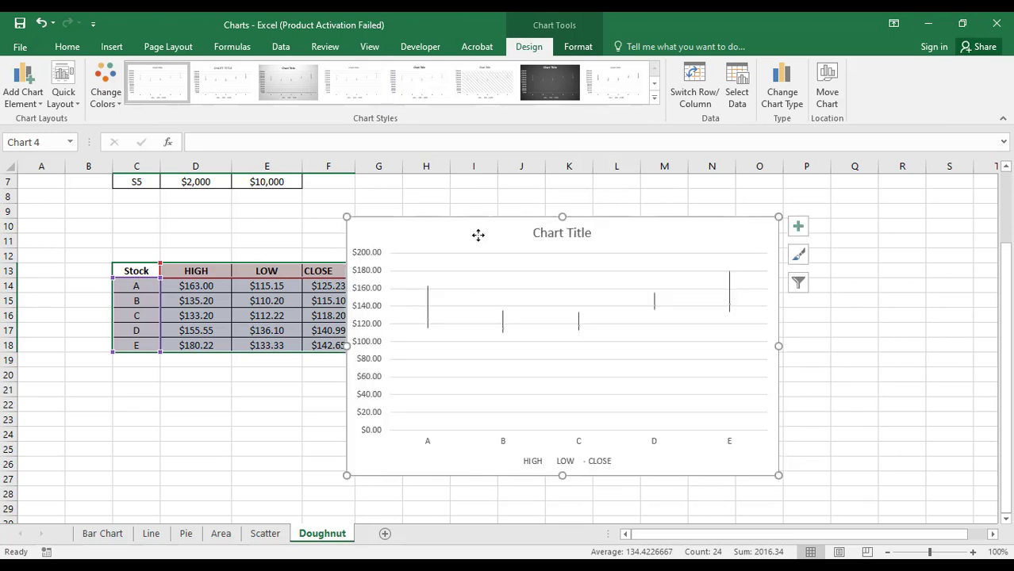
left_click_drag(478, 234, 546, 225)
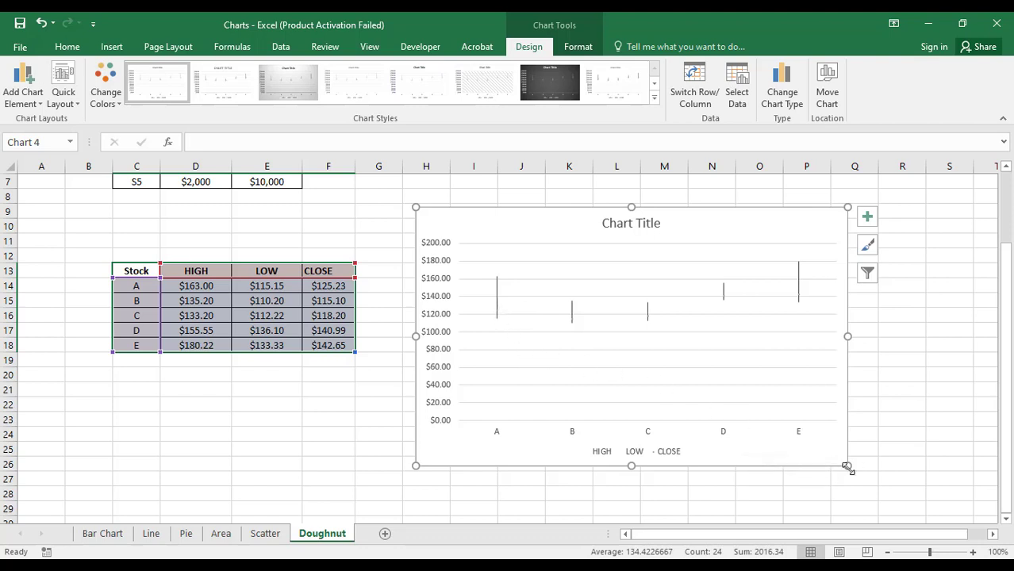
left_click_drag(848, 466, 933, 517)
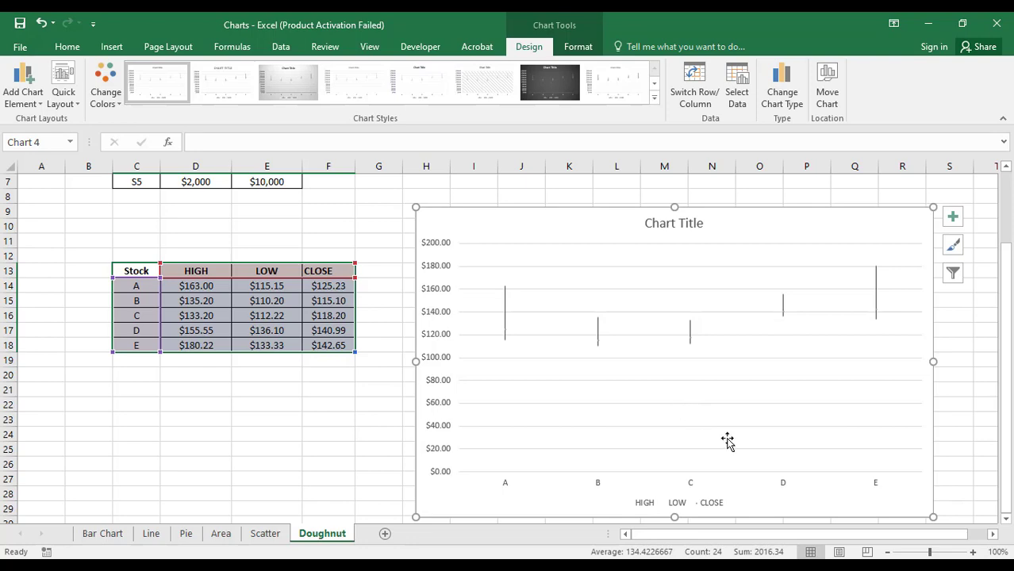
Step: Recolor the High-Low-Close chart with the orange monochromatic palette
scroll(727, 439, "up", 4, "ctrl")
scroll(342, 424, "down", 2)
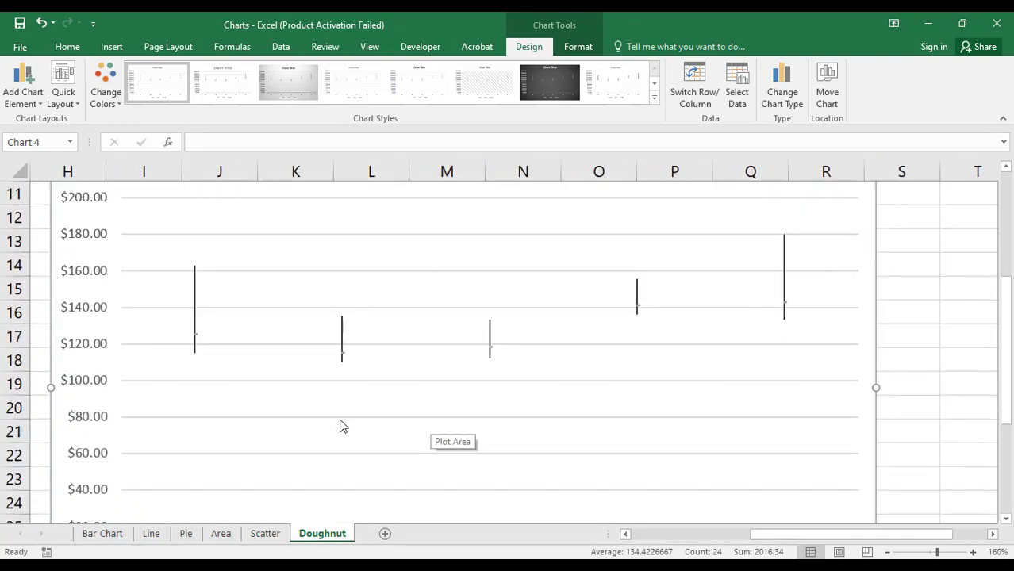
mouse_move(198, 342)
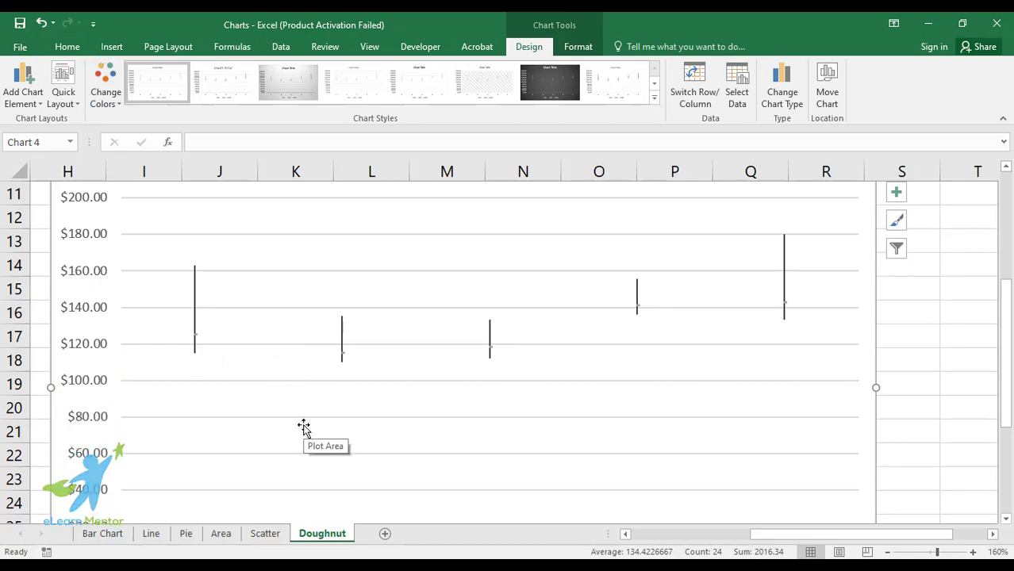
scroll(307, 431, "down", 4)
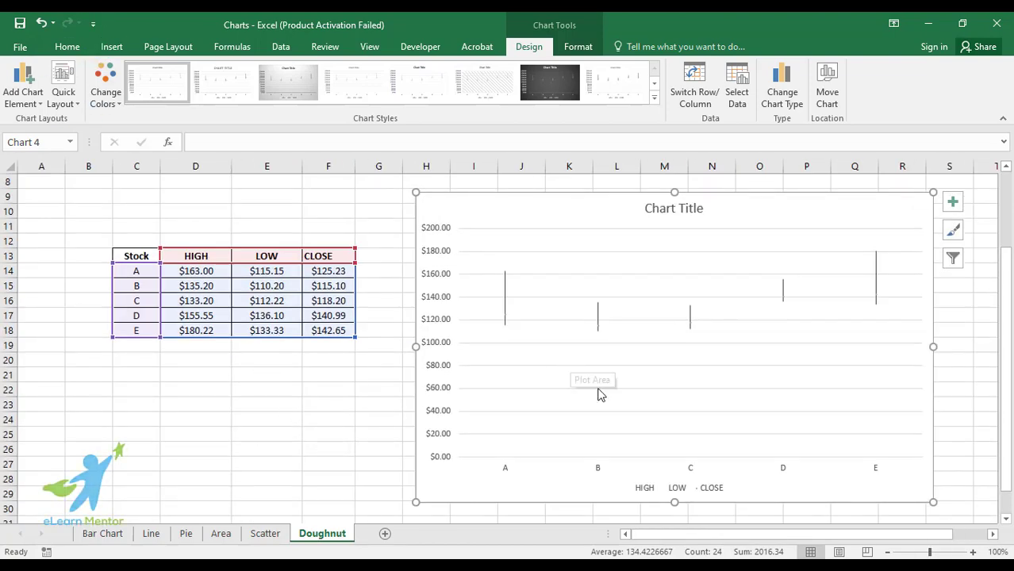
left_click(505, 310)
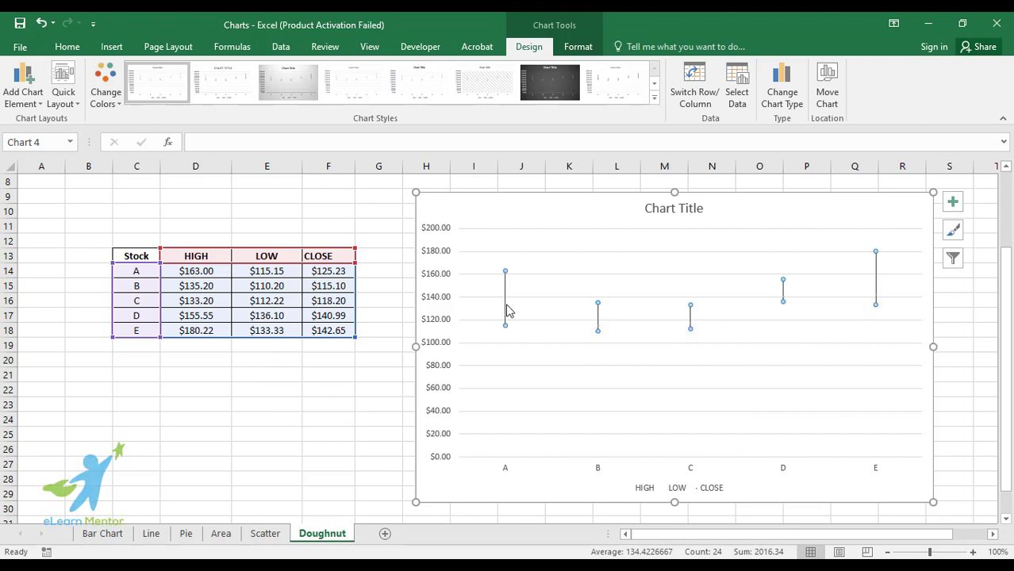
right_click(505, 310)
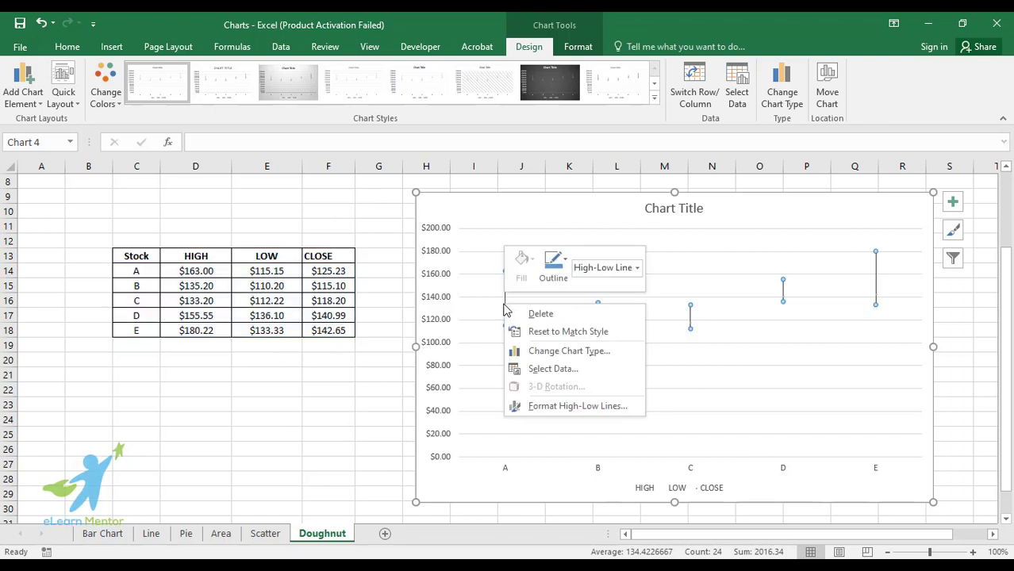
left_click(106, 89)
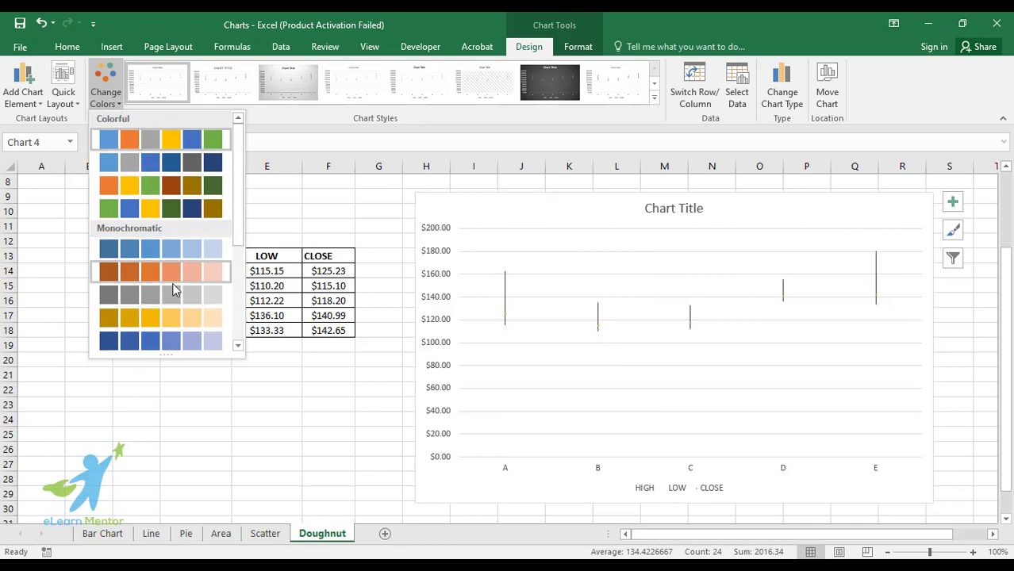
left_click(171, 274)
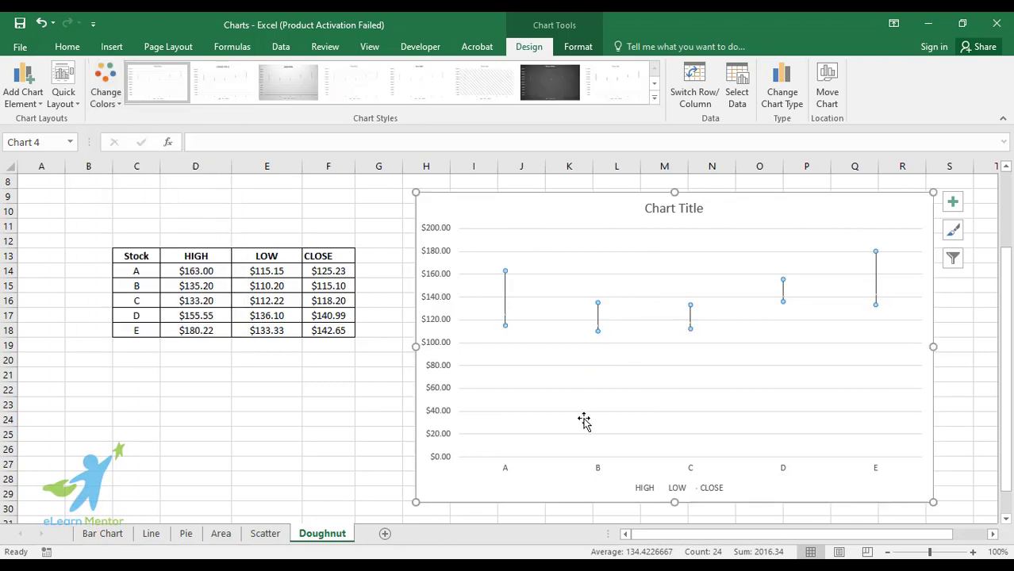
Step: Examine the close-price markers on each stock's high-low line and compare them with the table's prices
scroll(629, 425, "up", 2, "ctrl")
scroll(731, 437, "down", 3)
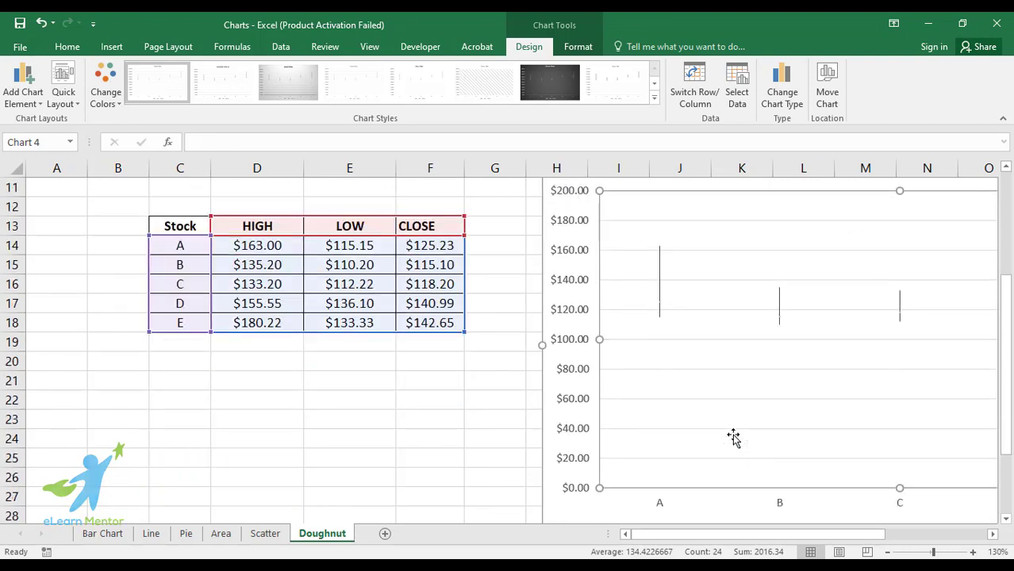
scroll(735, 432, "up", 4, "ctrl")
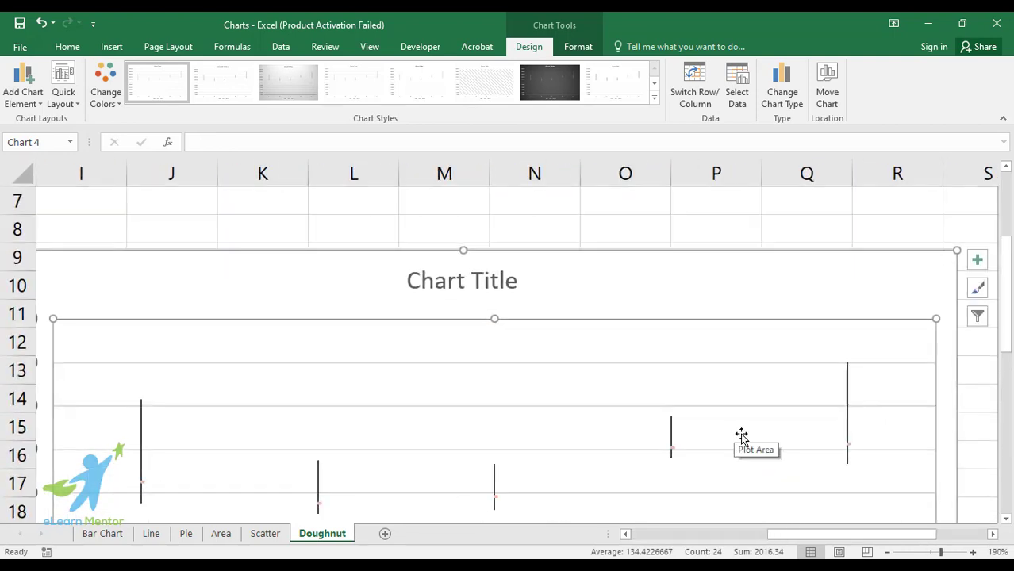
scroll(588, 430, "down", 2)
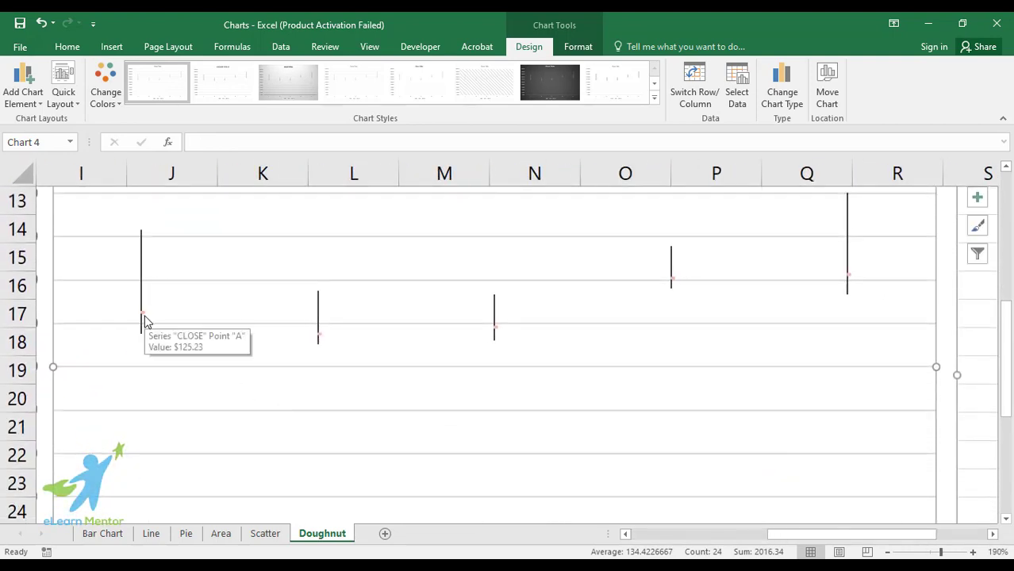
scroll(724, 350, "down", 5, "ctrl")
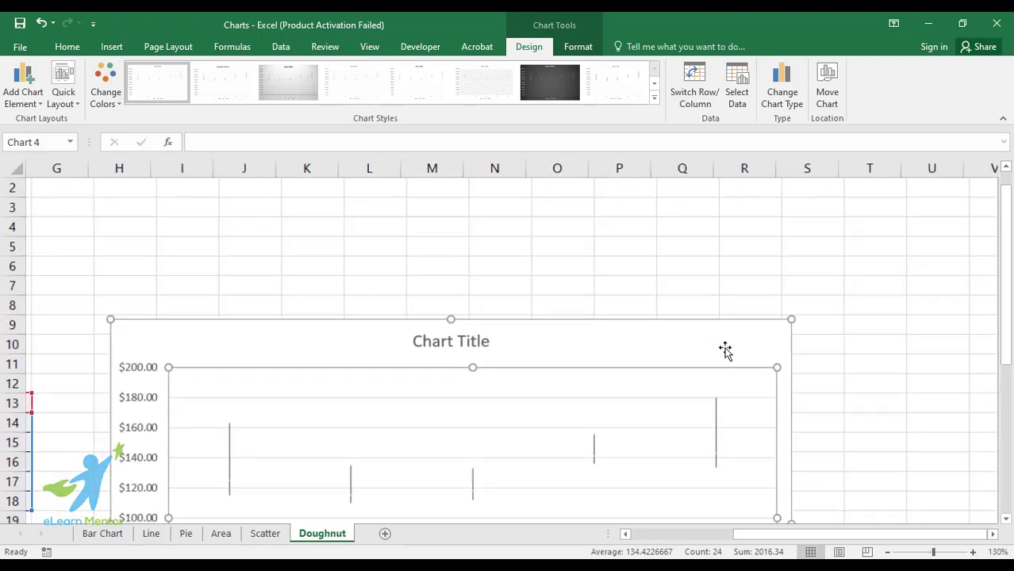
scroll(725, 350, "down", 2, "ctrl")
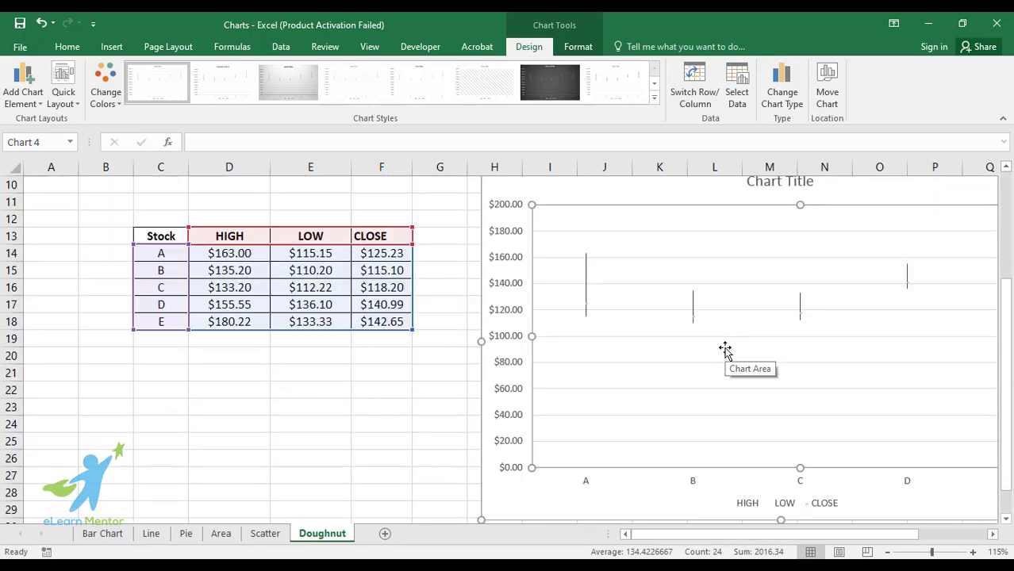
scroll(726, 356, "down", 1)
scroll(732, 379, "up", 1)
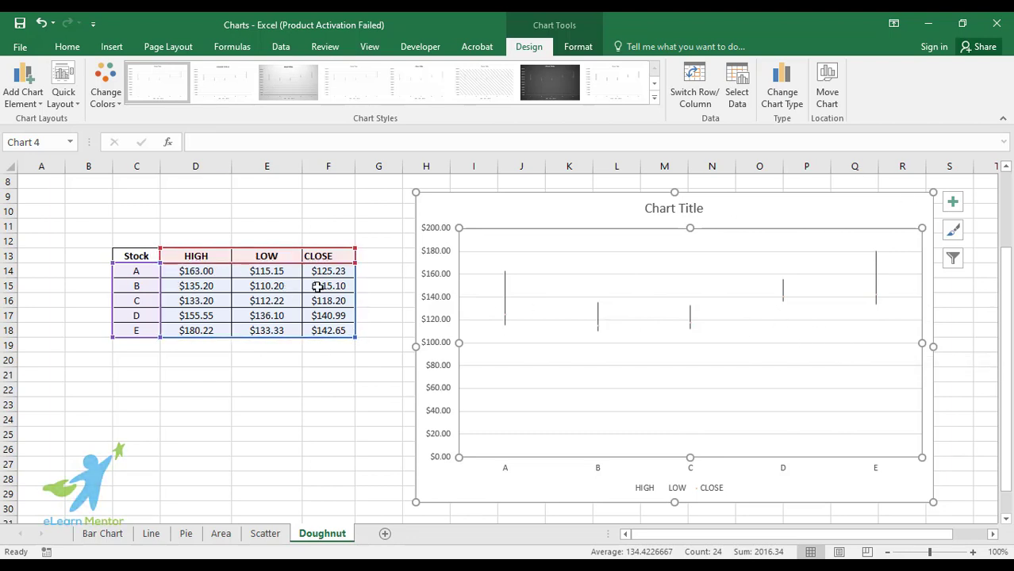
Step: Delete the High-Low-Close stock chart
left_click(139, 287)
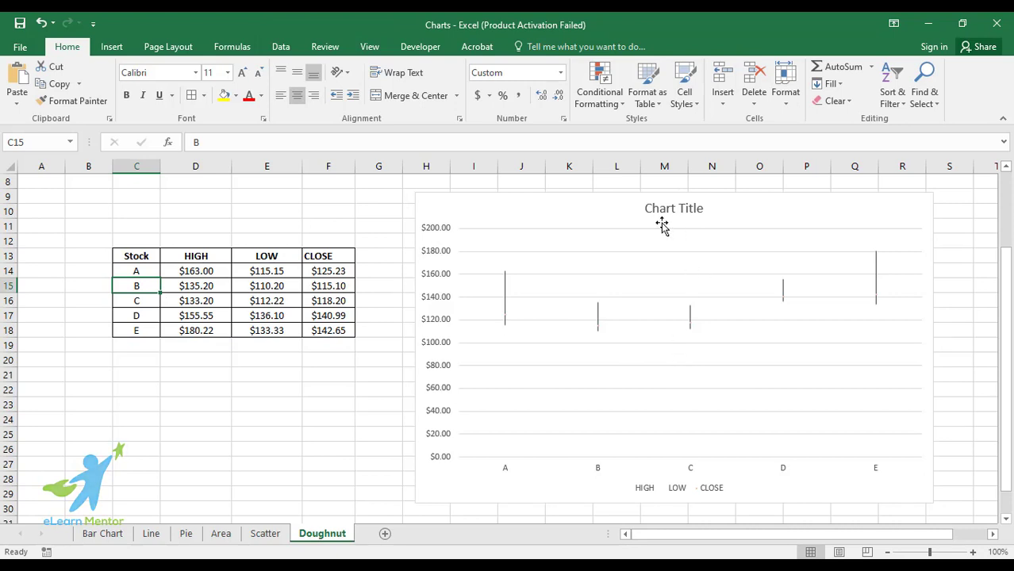
left_click(571, 217)
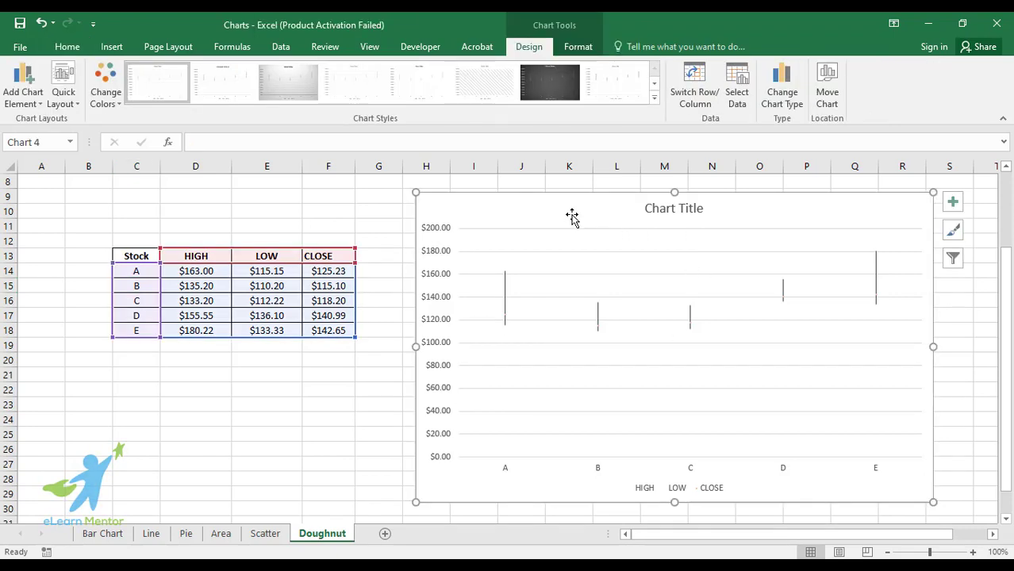
key("Delete")
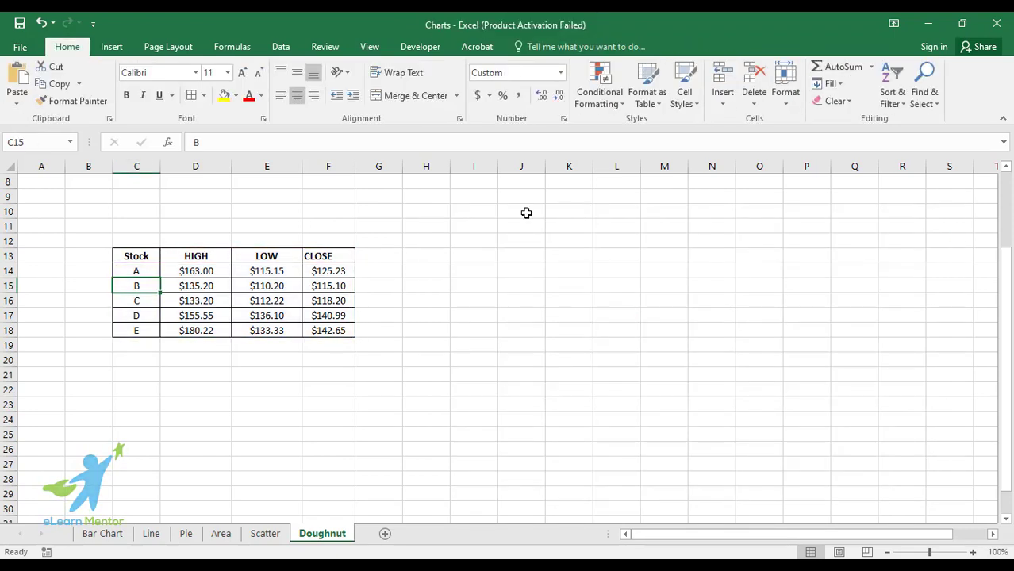
Step: Try to insert an Open-High-Low-Close stock chart from C13:F18, read the data-order message and dismiss it
left_click_drag(135, 256, 333, 346)
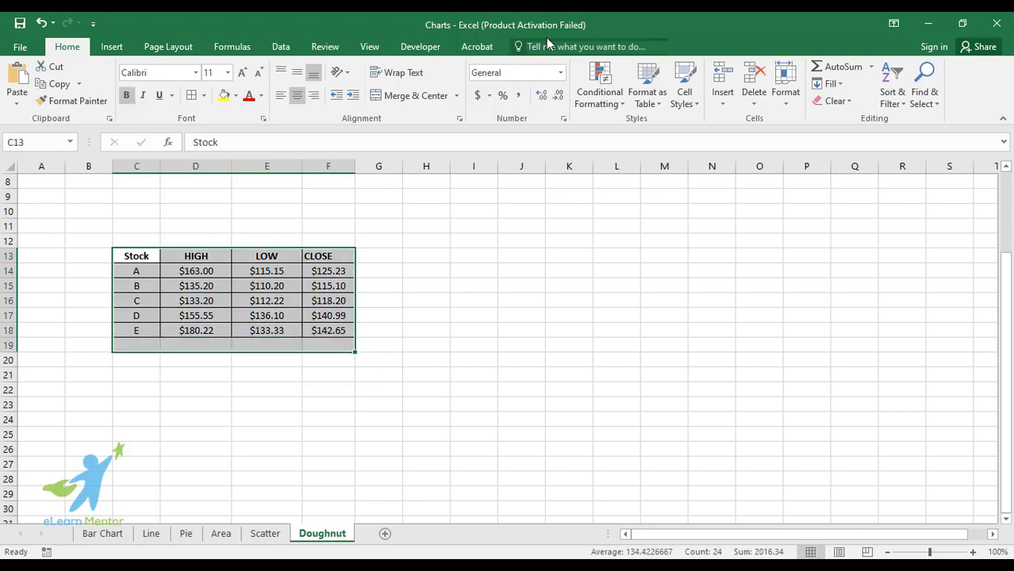
left_click(345, 330, "shift")
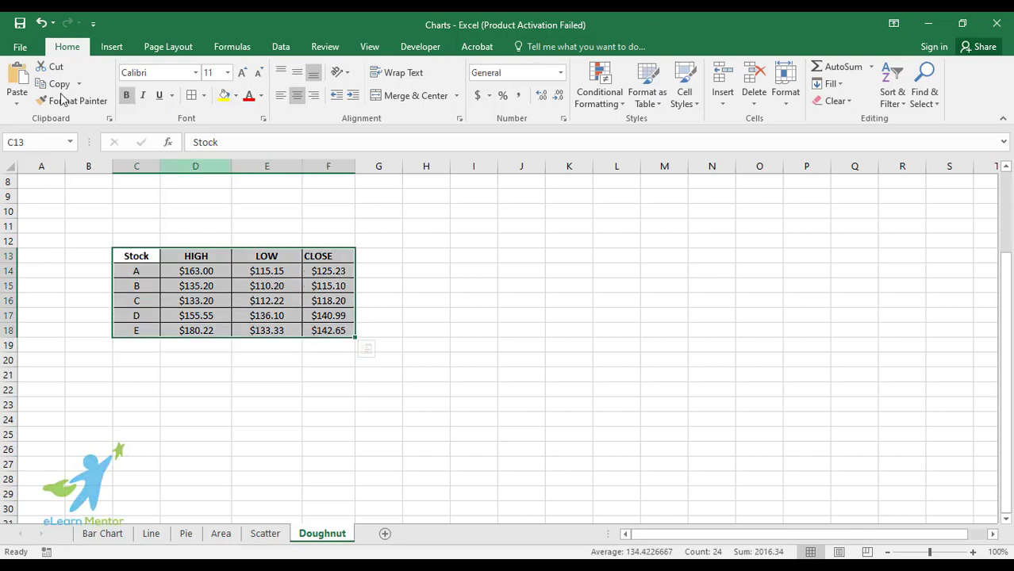
left_click(111, 46)
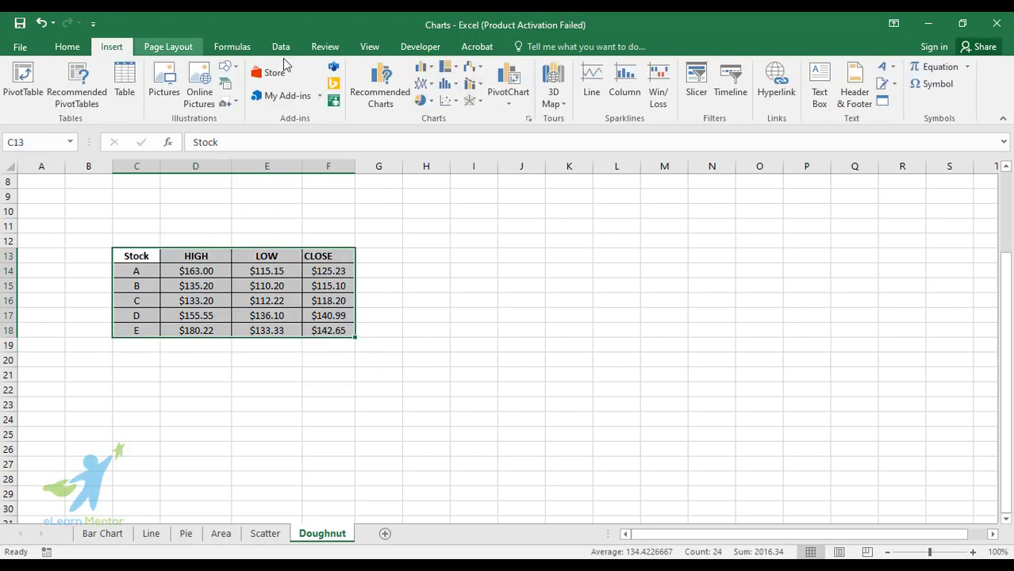
left_click(474, 68)
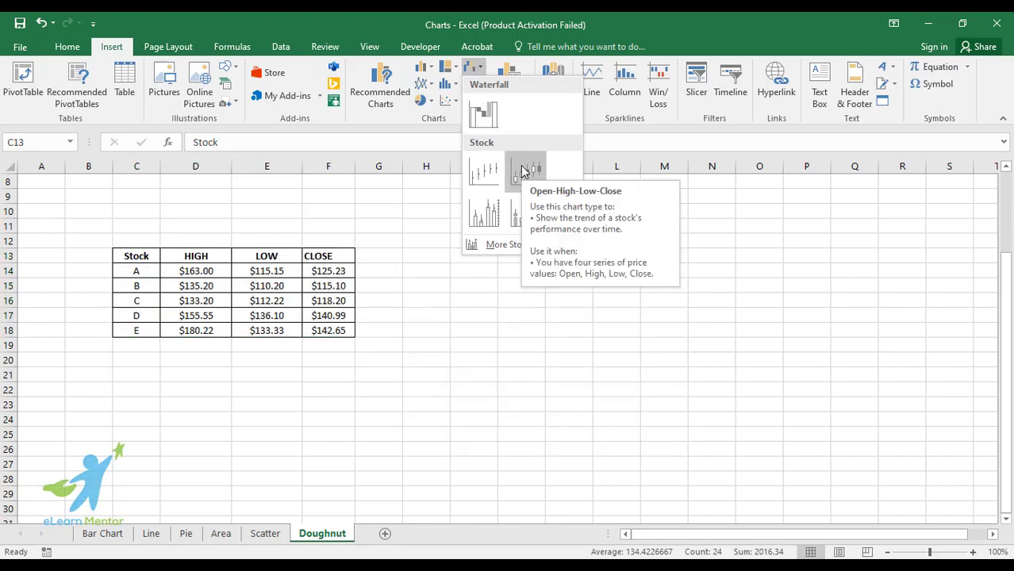
left_click(523, 172)
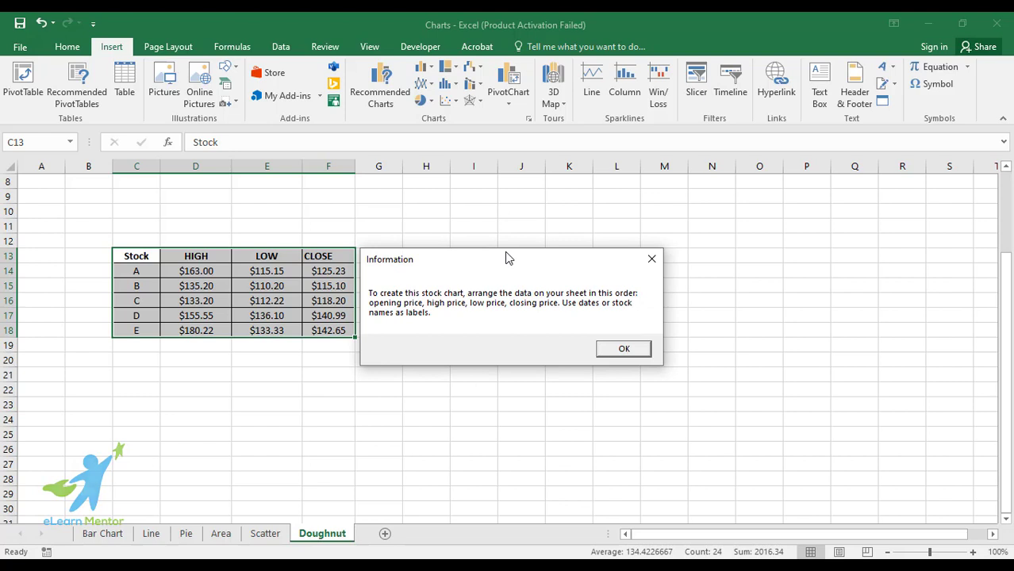
left_click_drag(508, 258, 559, 216)
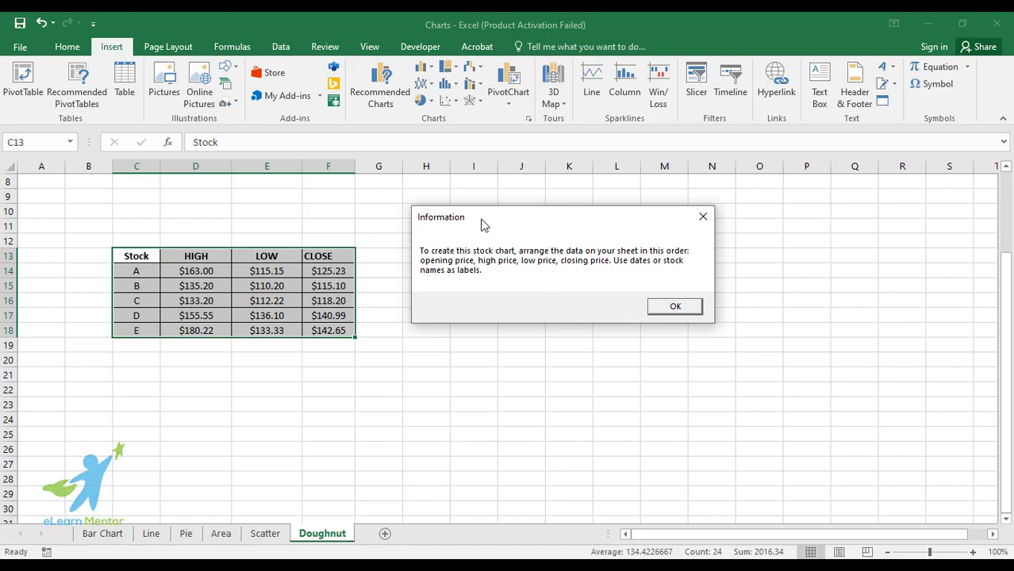
left_click_drag(482, 225, 470, 232)
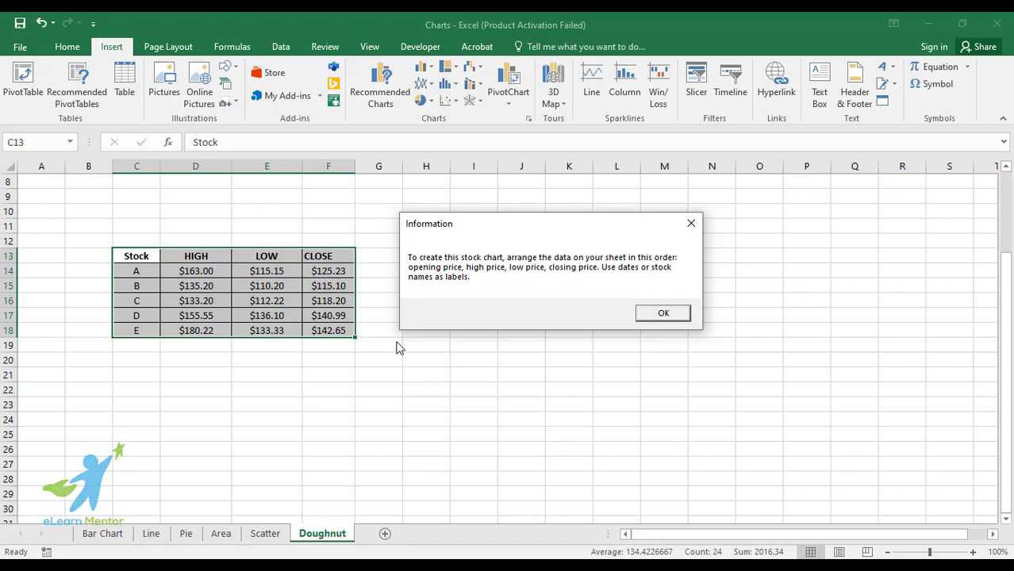
left_click(663, 314)
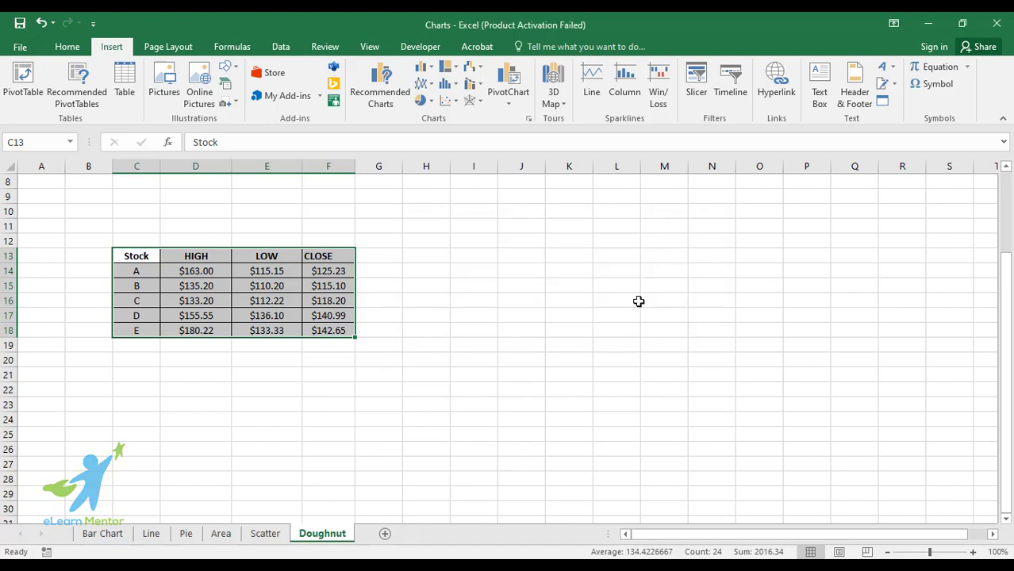
Step: Try to insert a Volume-High-Low-Close stock chart from the same stock data and dismiss the message
left_click(473, 68)
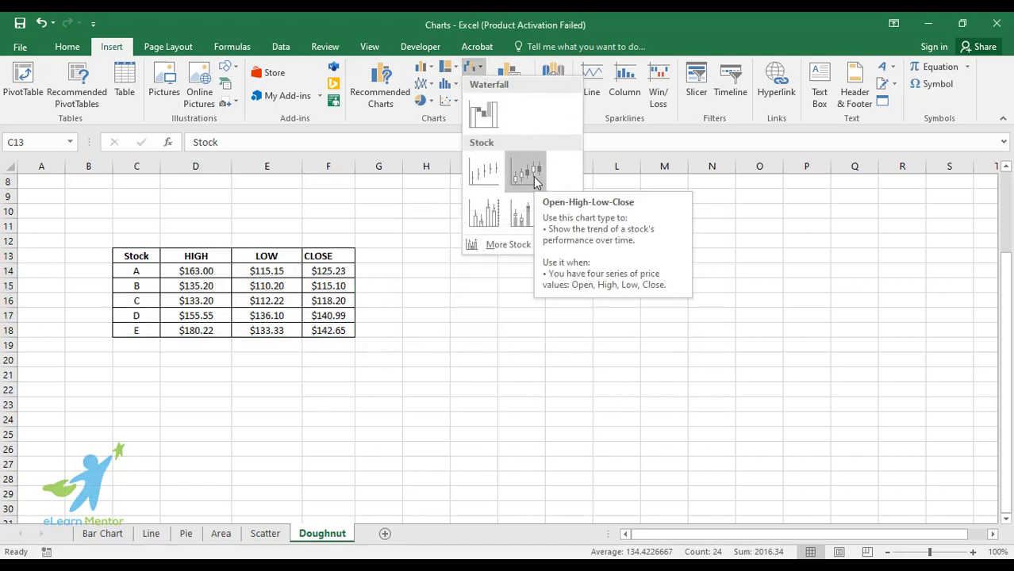
left_click(496, 222)
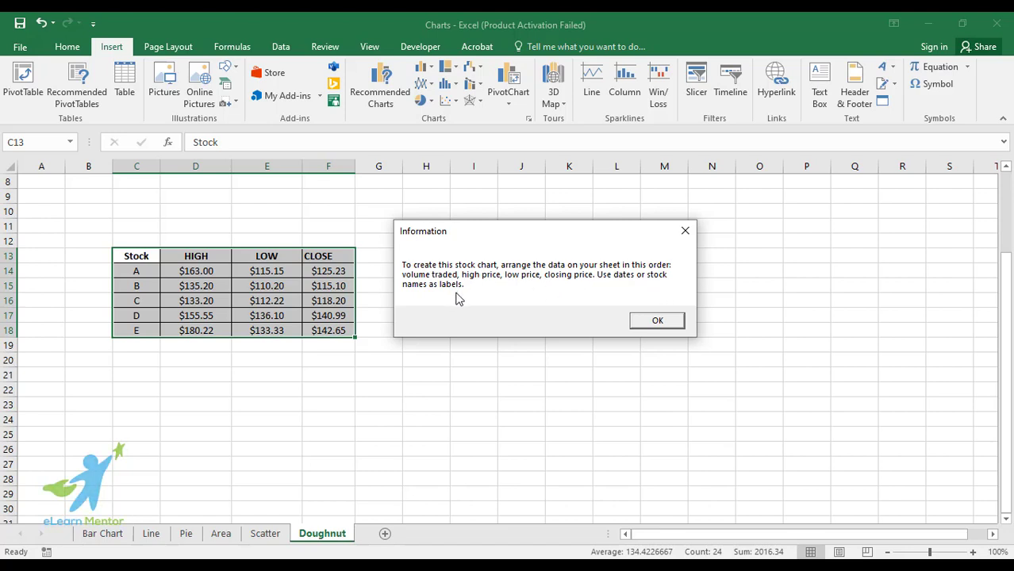
left_click(683, 233)
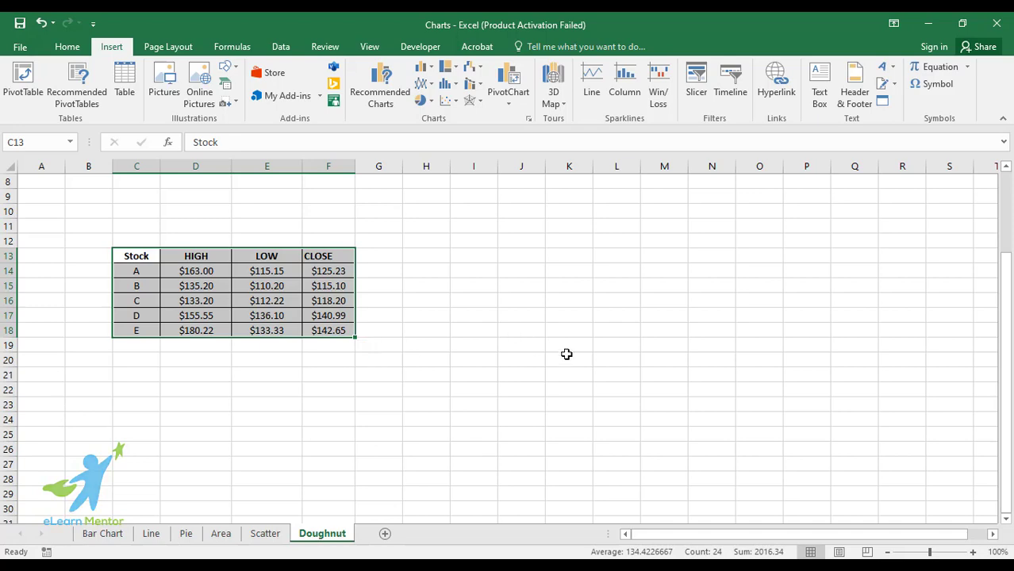
Step: Insert a contour surface chart of the stock table and move it clear of both tables
scroll(565, 353, "up", 3)
scroll(566, 353, "down", 4)
scroll(565, 353, "up", 4)
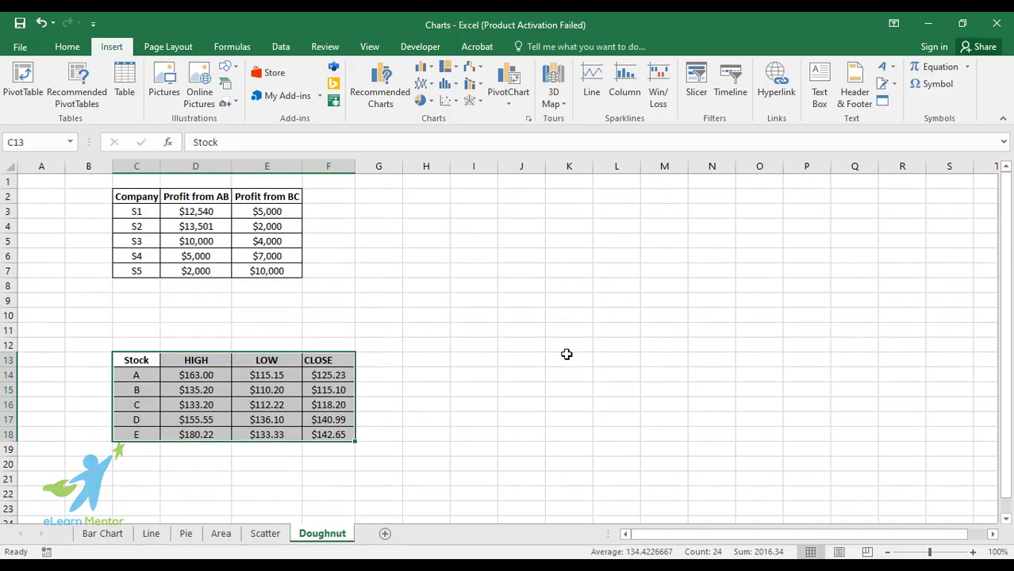
left_click(476, 104)
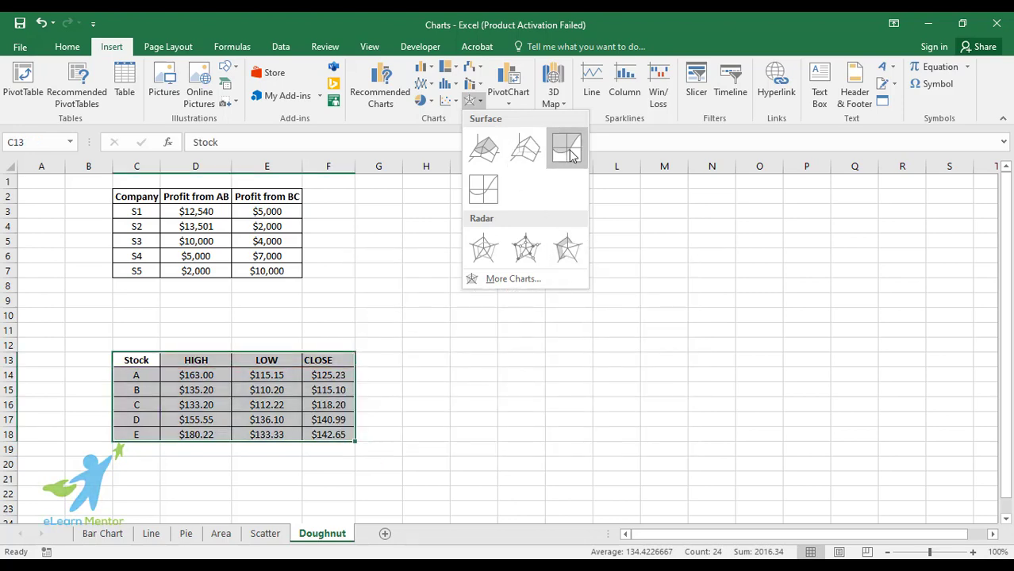
left_click(566, 146)
left_click_drag(597, 269, 663, 230)
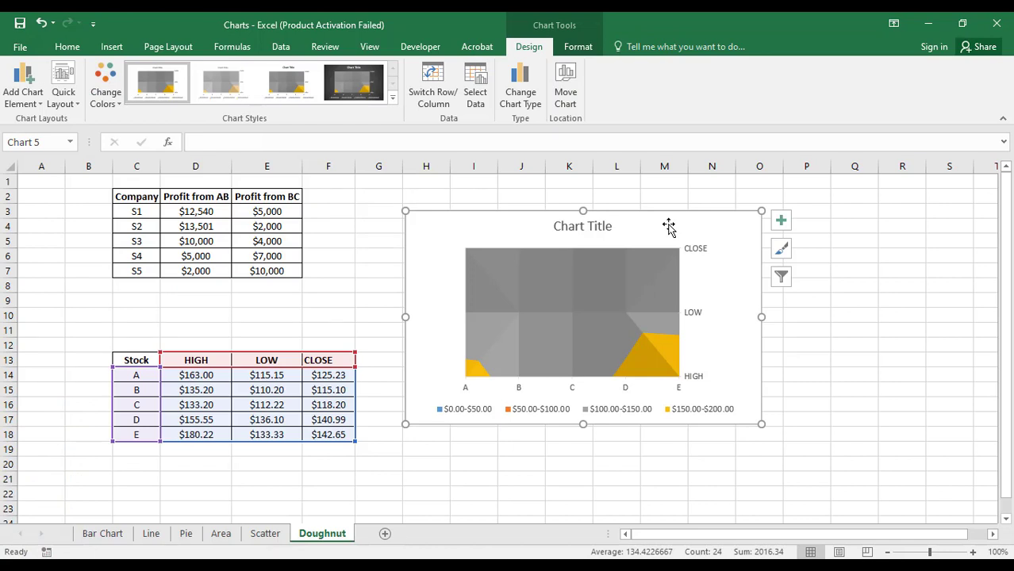
Step: Delete the contour chart from the Doughnut sheet
key("Delete")
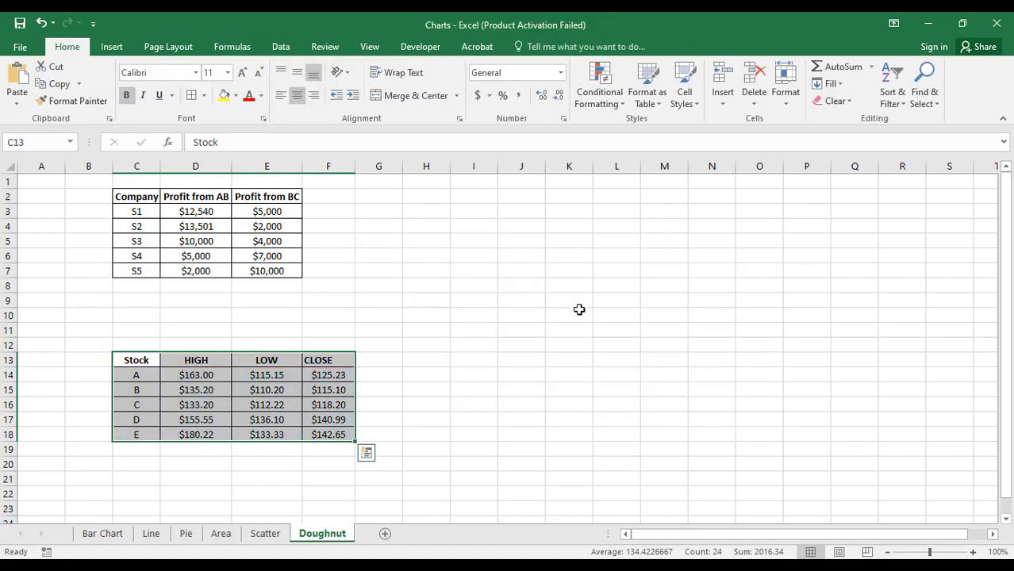
scroll(578, 309, "down", 3)
scroll(579, 310, "up", 3)
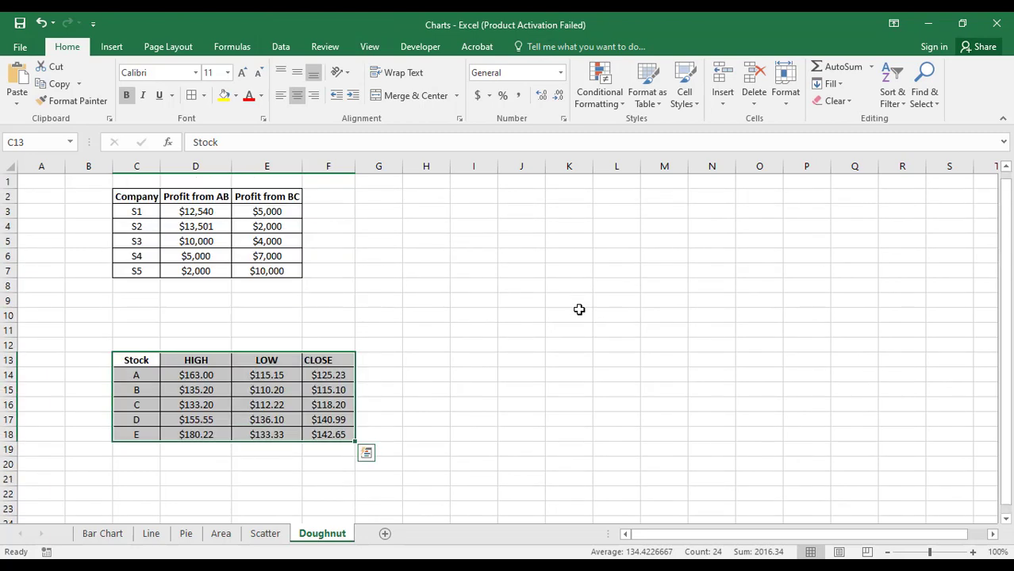